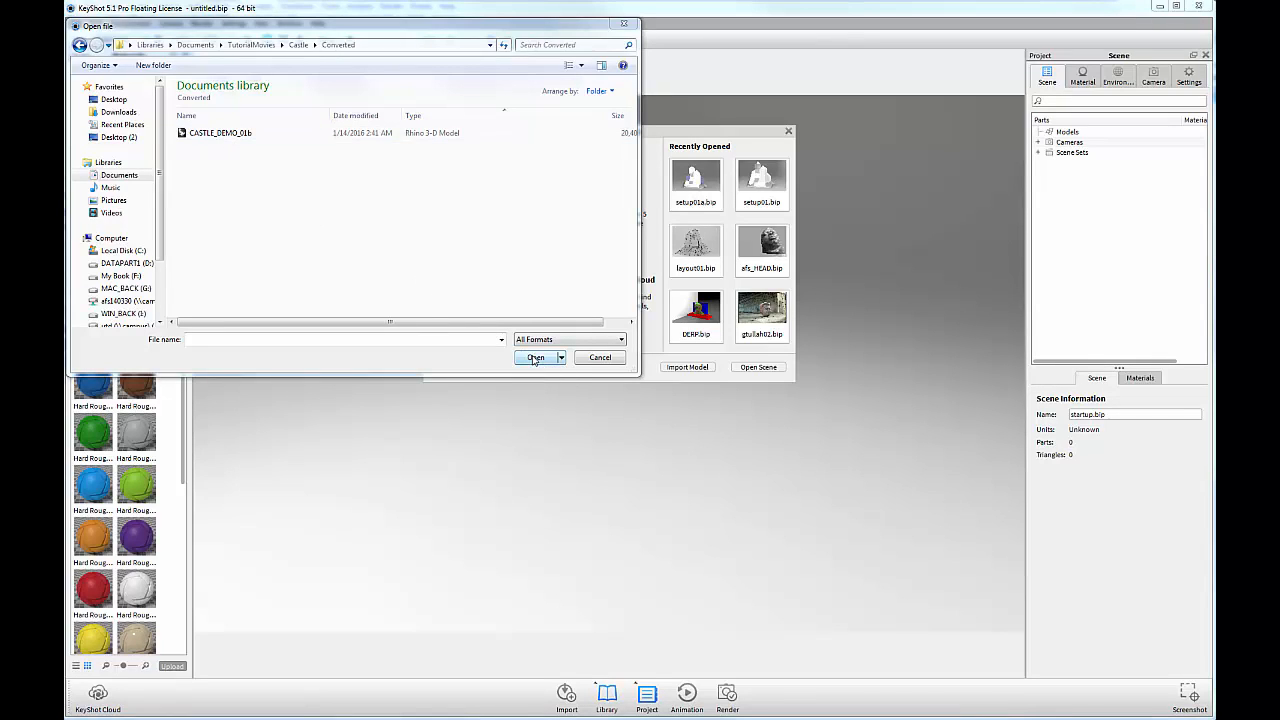
# - Import the Rhino model CASTLE_DEMO_01b with Z as the up orientation and NURBS data included
pyautogui.click(535, 358)
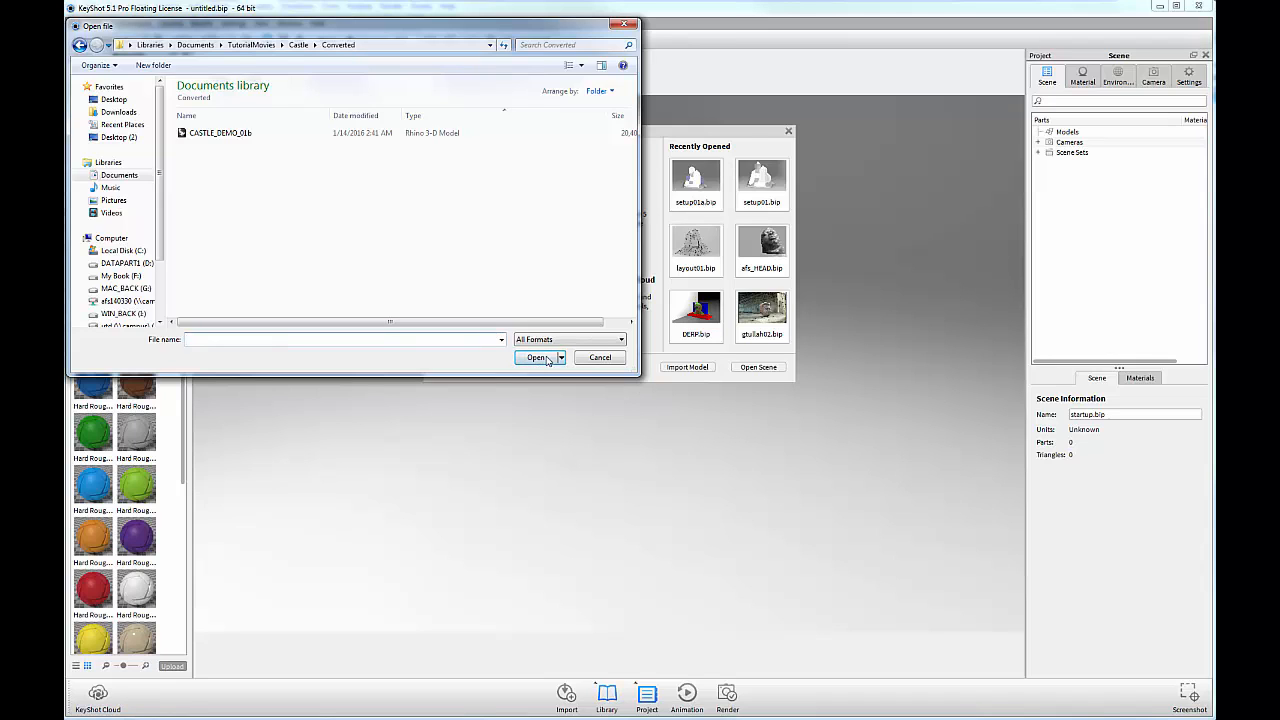
pyautogui.doubleClick(230, 133)
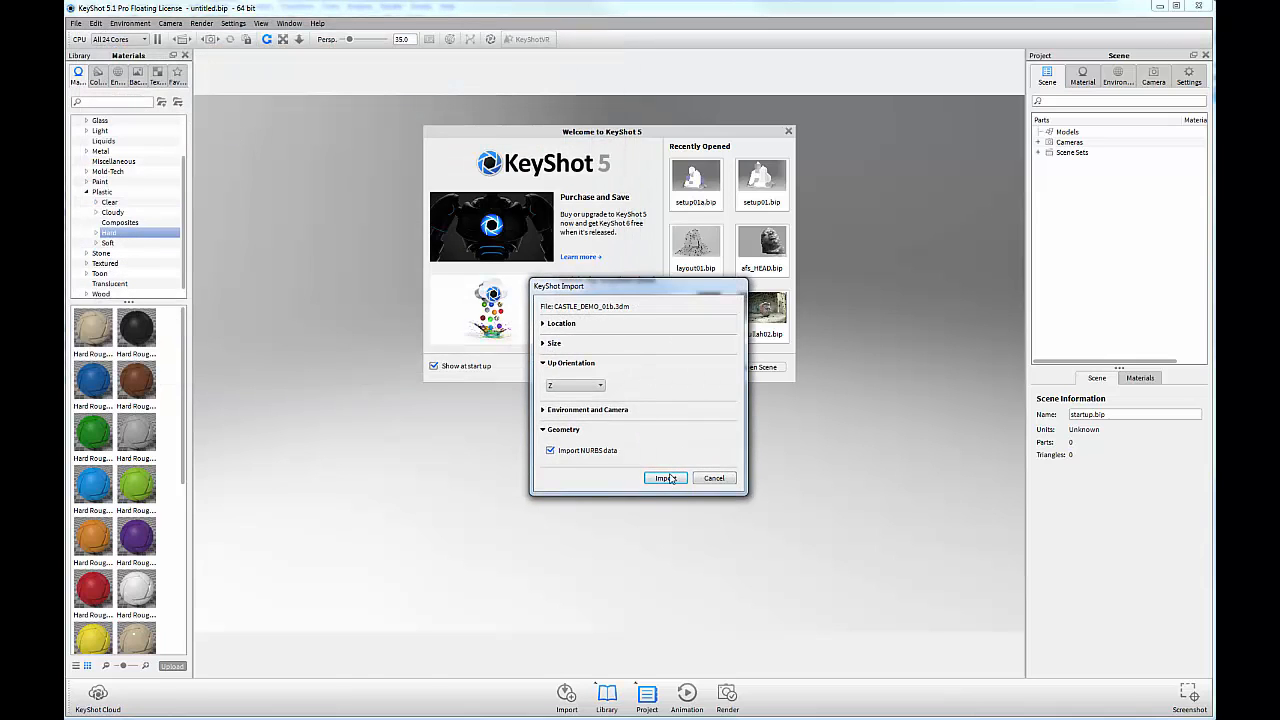
pyautogui.click(666, 479)
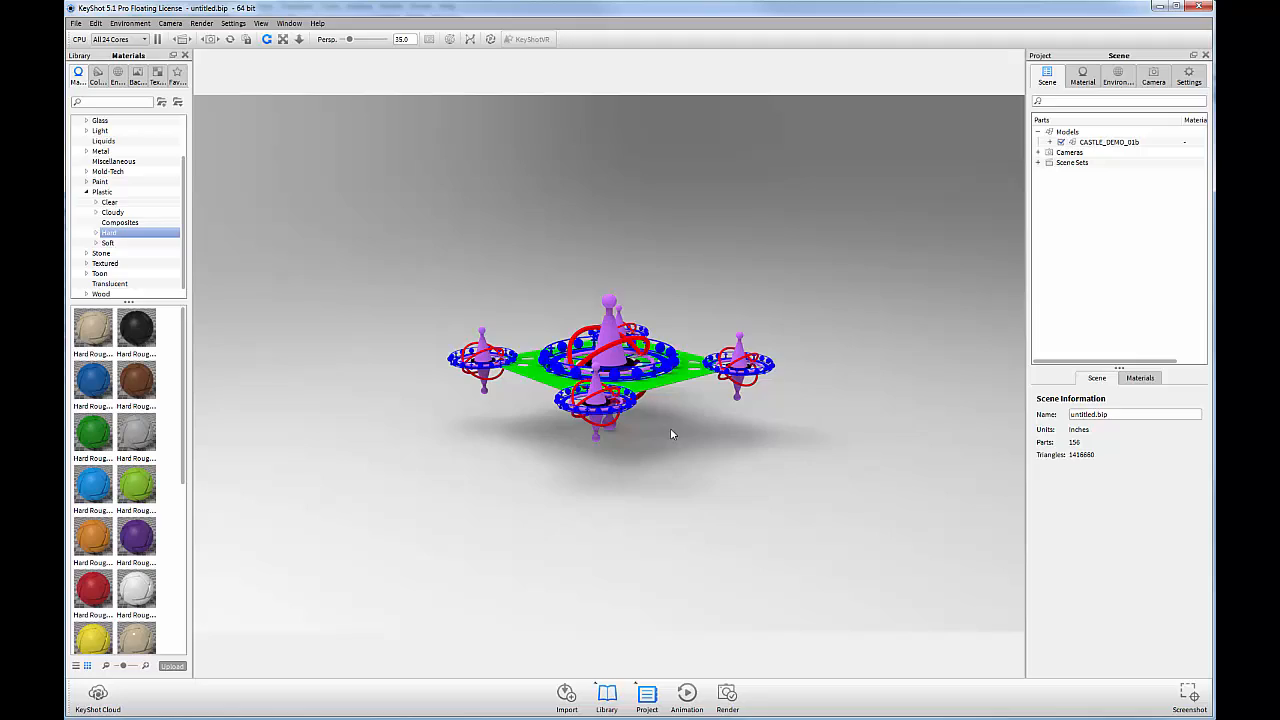
# - Frame the whole castle model in the camera view from a slightly raised angle
pyautogui.moveTo(672, 433); pyautogui.dragTo(653, 473)
pyautogui.scroll(8, 653, 472)
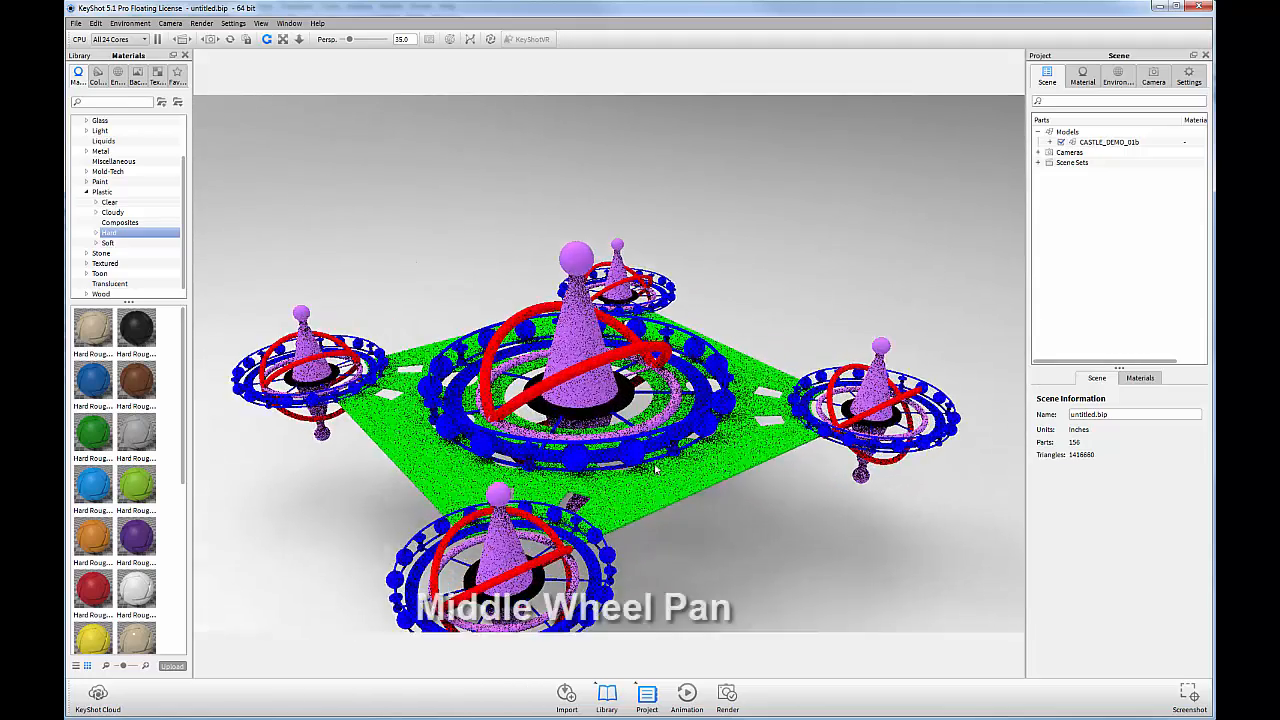
pyautogui.scroll(-4, 656, 462)
pyautogui.scroll(-2, 655, 462)
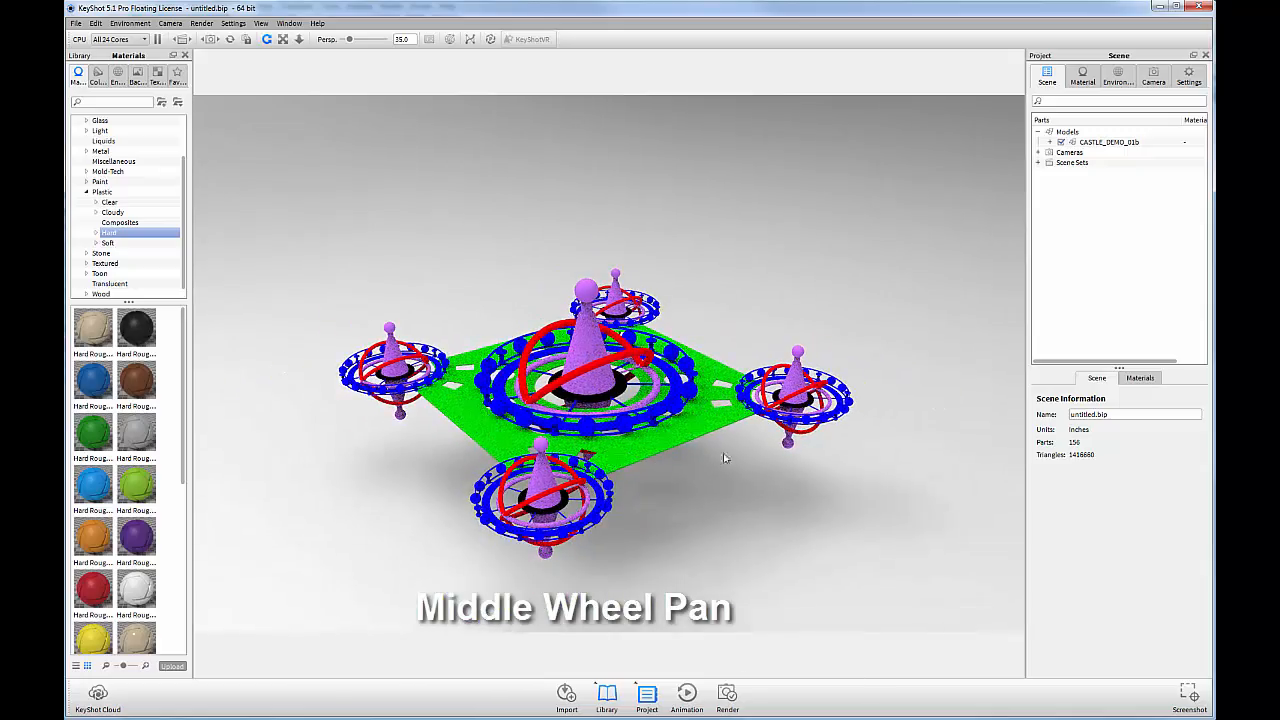
pyautogui.keyDown('alt'); pyautogui.moveTo(733, 460); pyautogui.dragTo(1037, 434, button='right'); pyautogui.keyUp('alt')
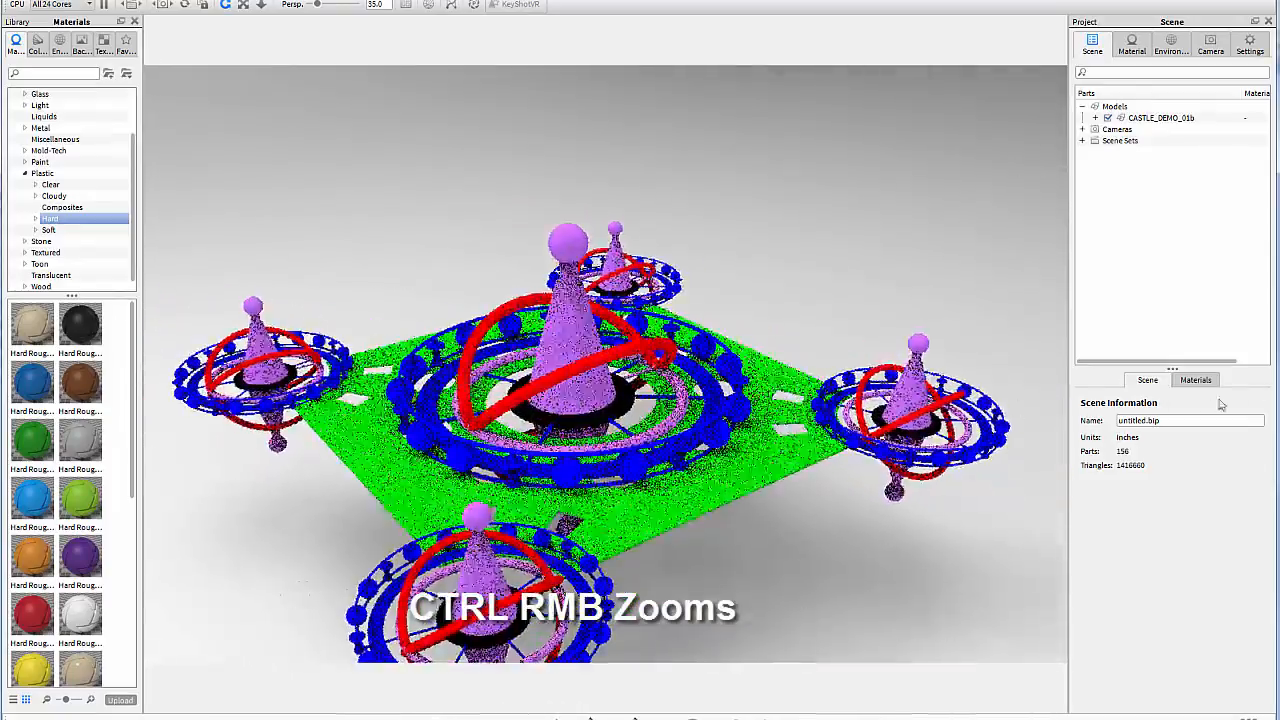
pyautogui.moveTo(777, 603); pyautogui.dragTo(793, 502, button='middle')
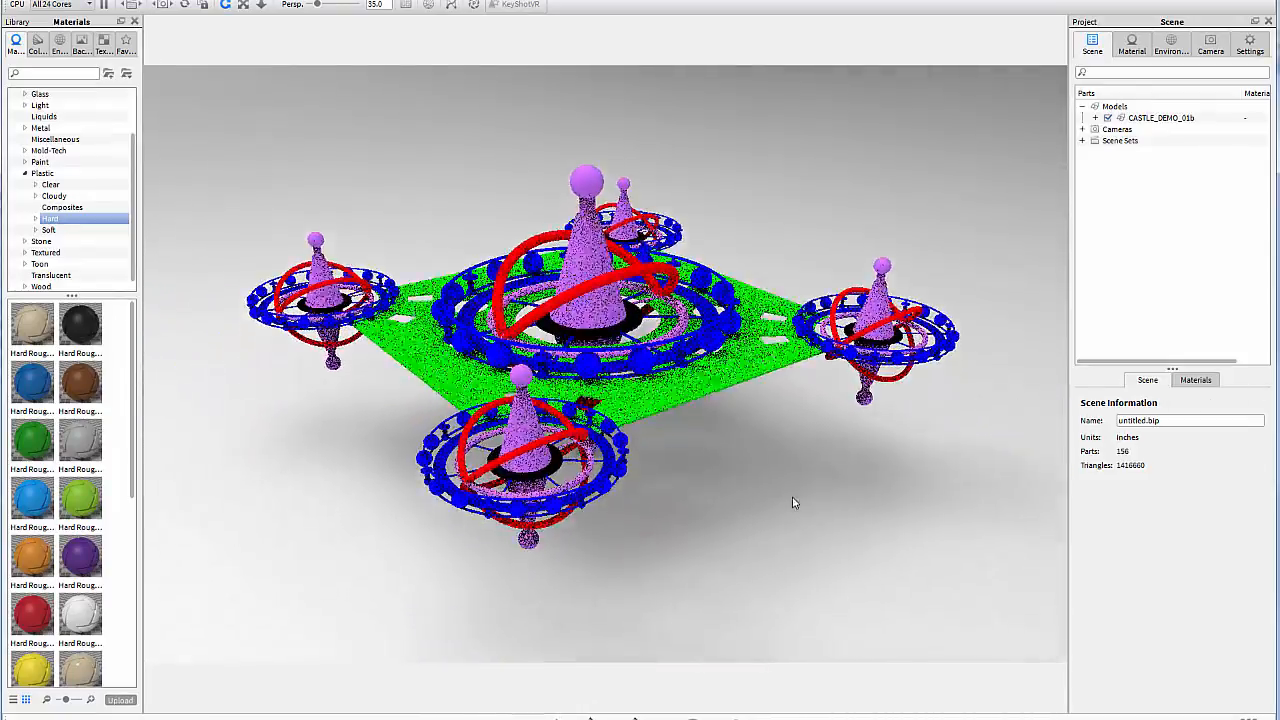
# - Apply the US Tabloid resolution preset with locked aspect ratio and enlarge the application window
pyautogui.click(1250, 47)
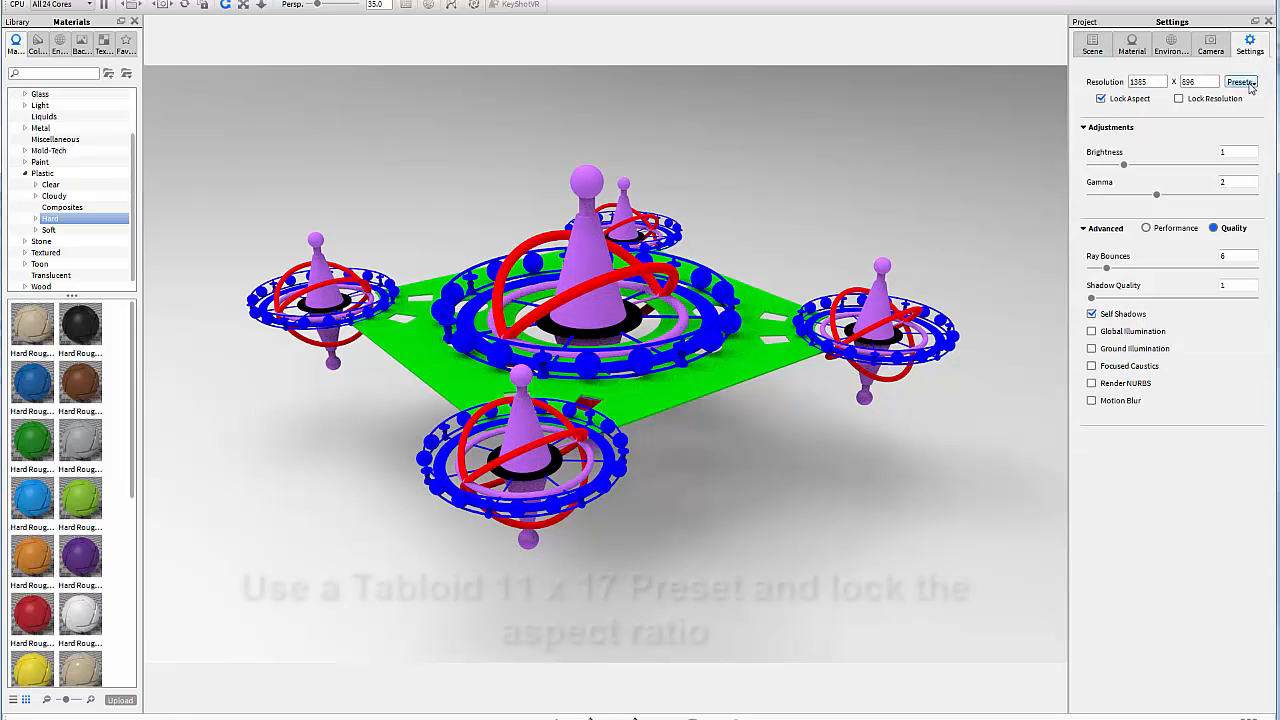
pyautogui.click(1241, 82)
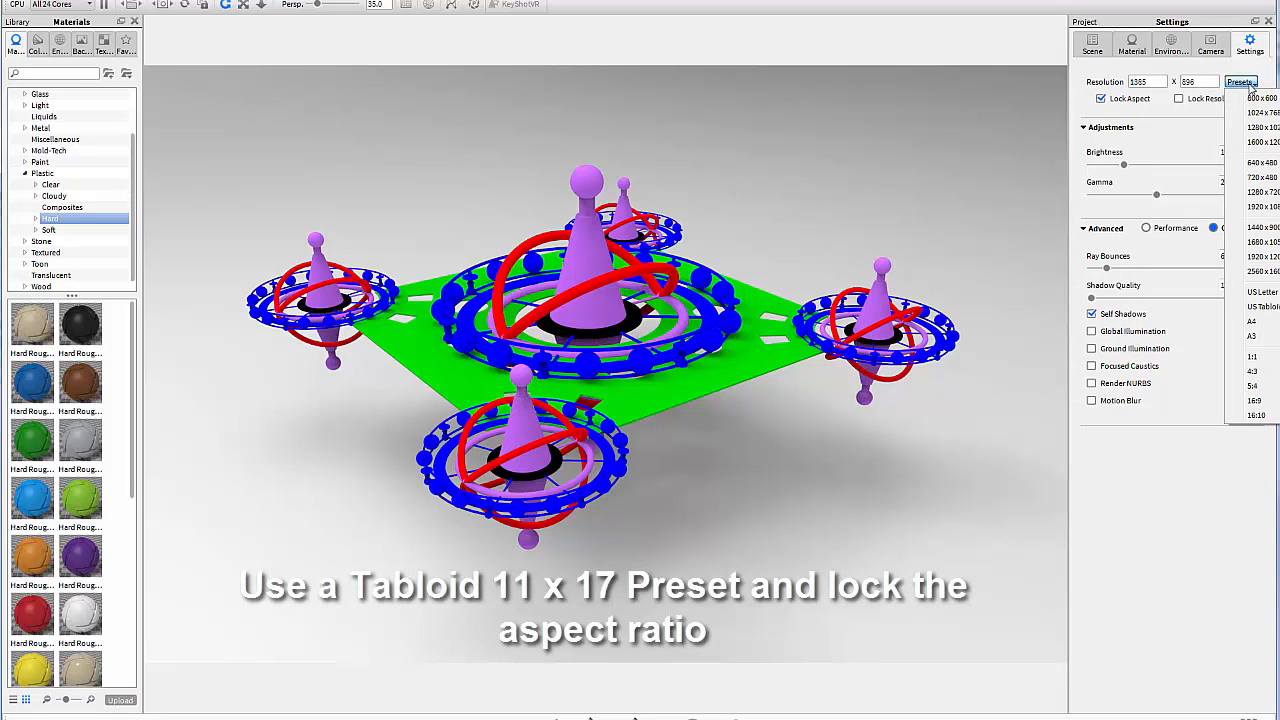
pyautogui.click(1263, 310)
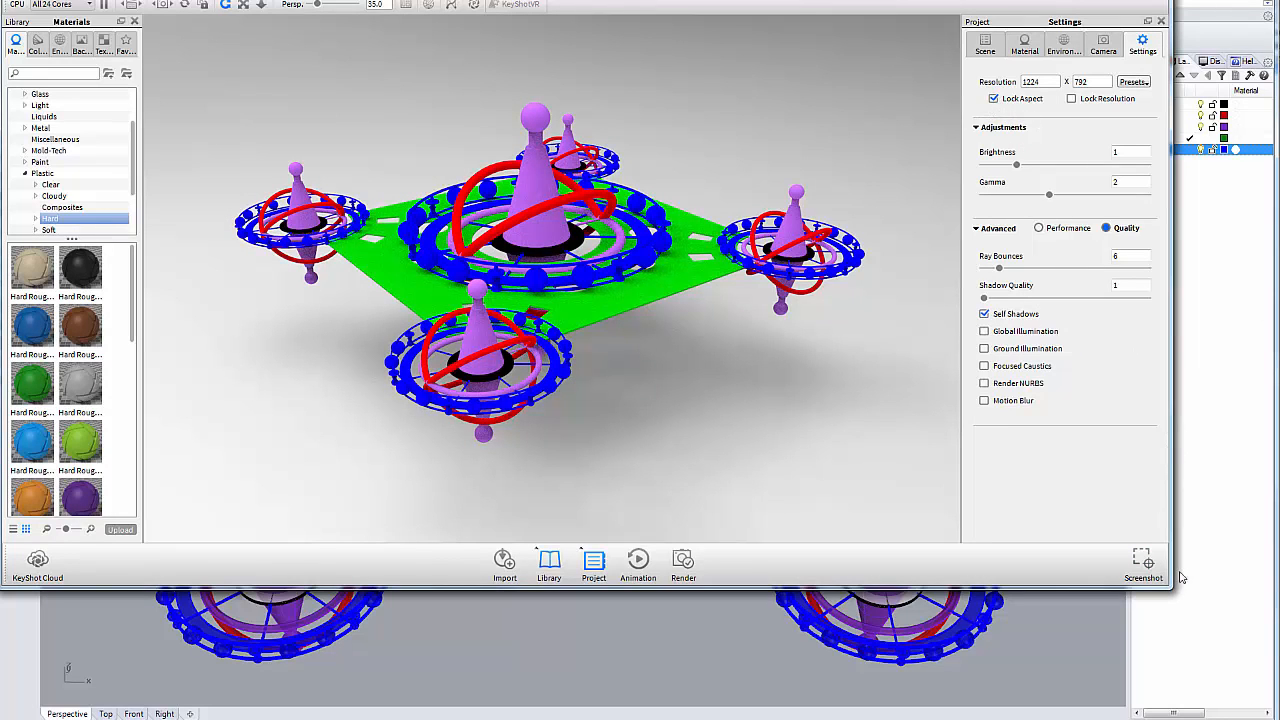
pyautogui.moveTo(1170, 588); pyautogui.dragTo(1278, 719)
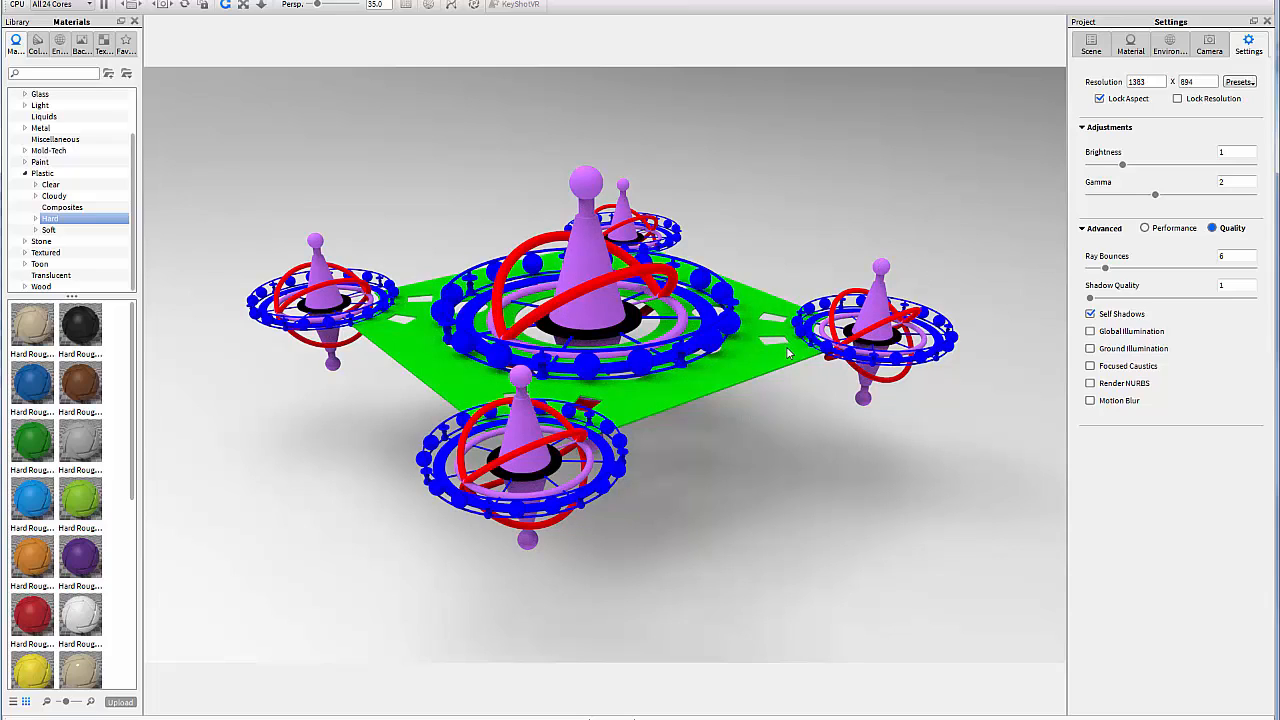
# - Set the composition grid of the Free Camera to Thirds
pyautogui.scroll(5, 790, 355)
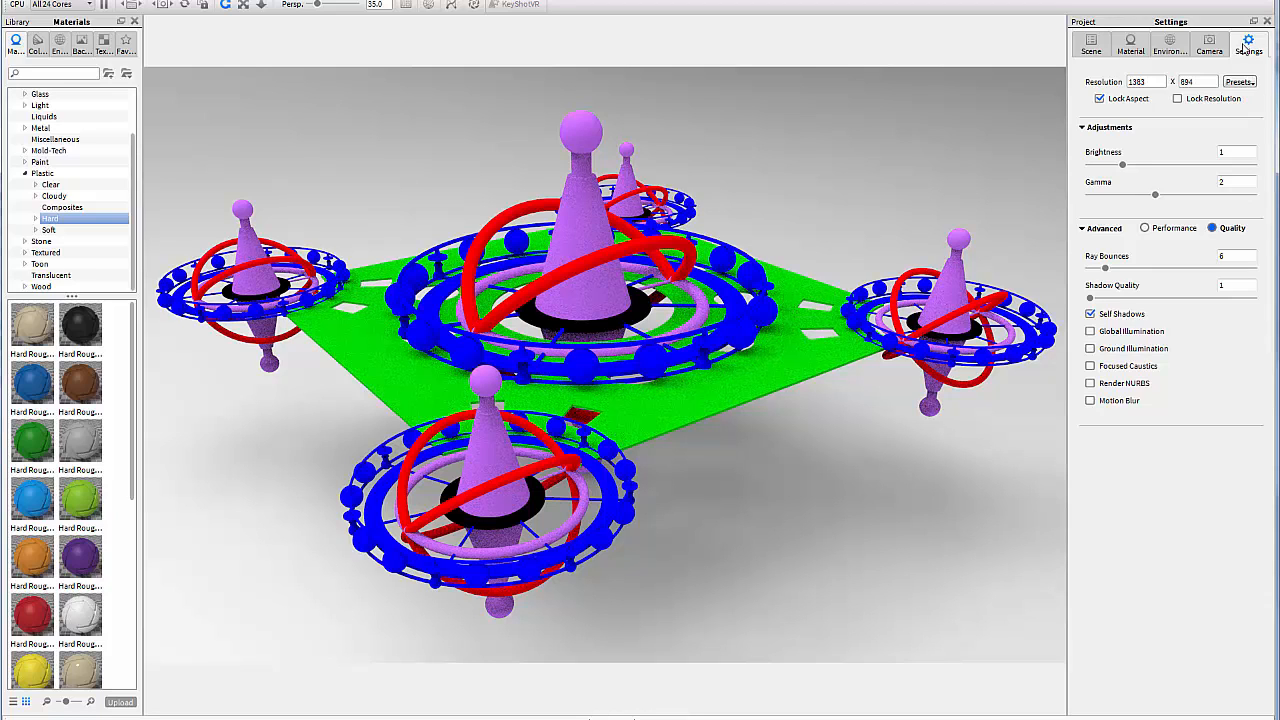
pyautogui.click(1205, 52)
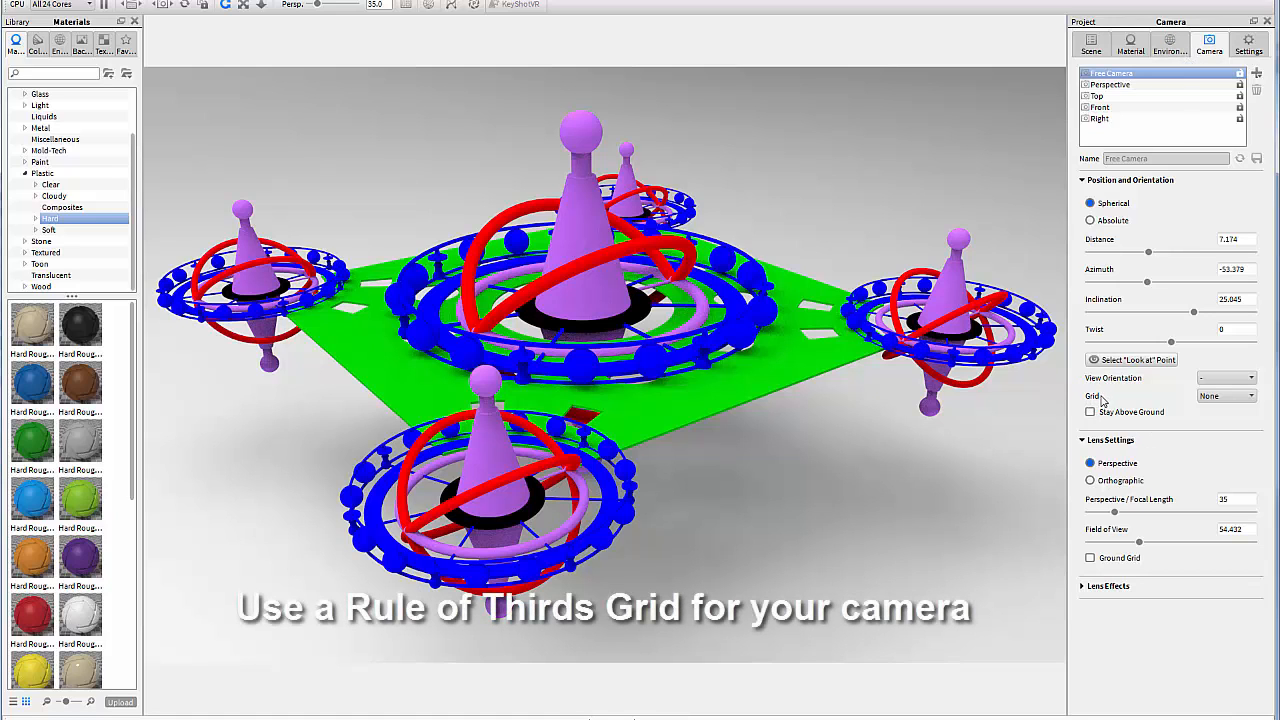
pyautogui.click(1252, 397)
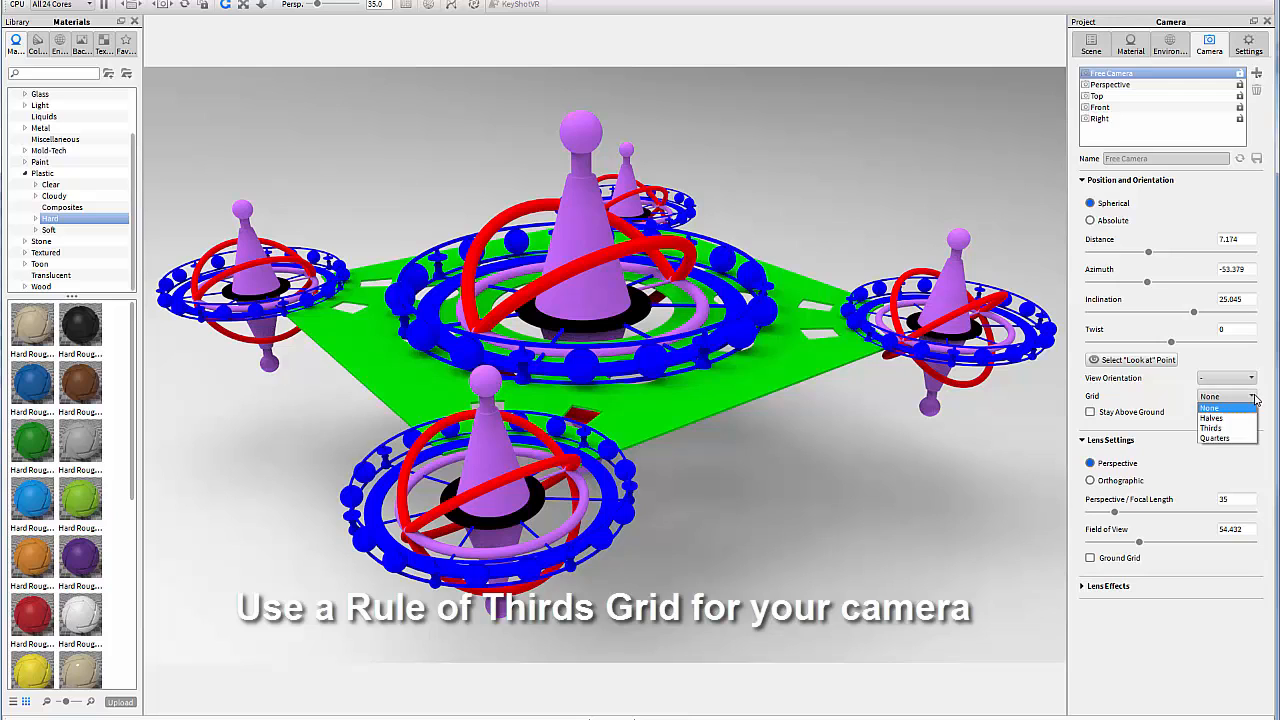
pyautogui.click(1215, 428)
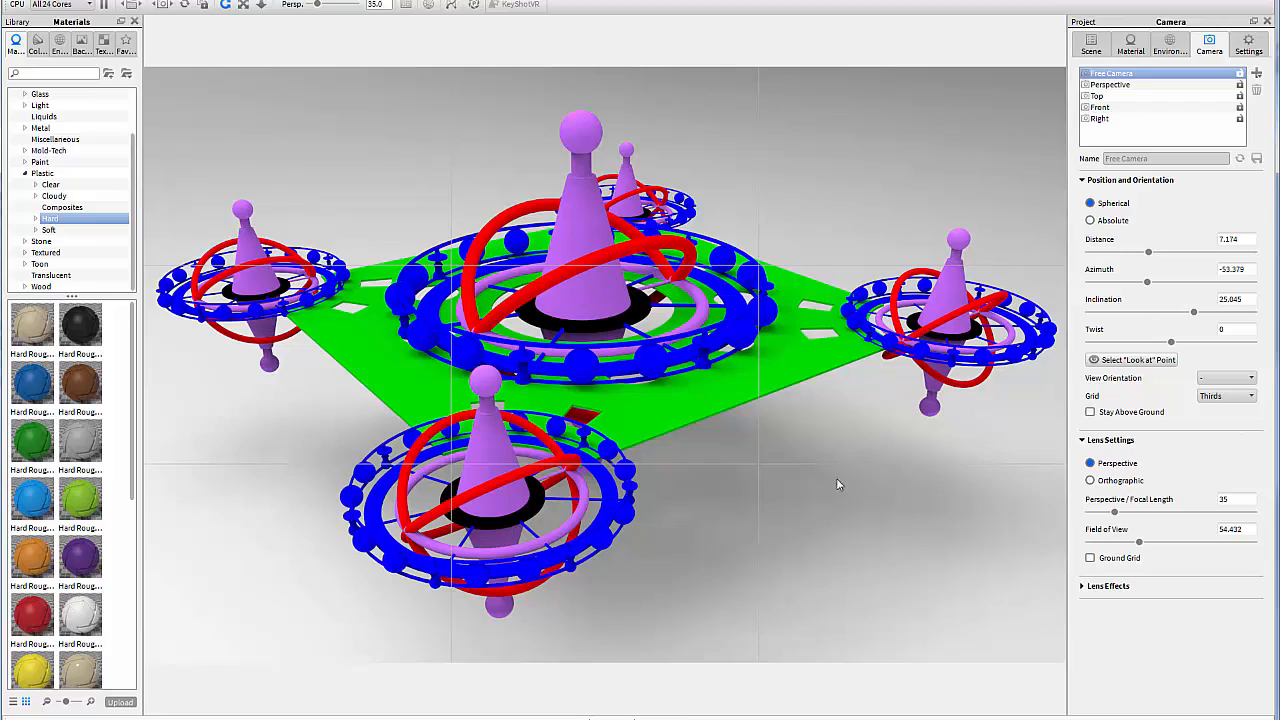
# - Orbit the camera to a raised three-quarter view of the castle at about -70 azimuth and 28 inclination
pyautogui.rightClick(792, 478)
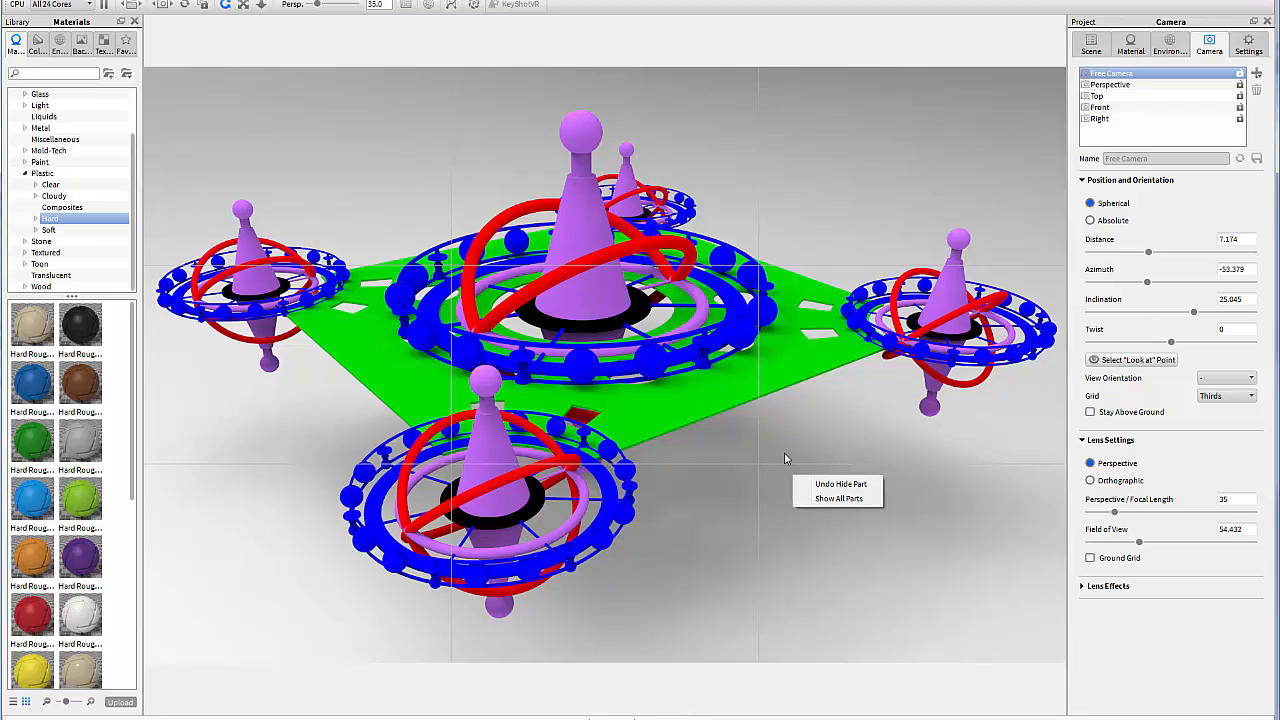
pyautogui.moveTo(786, 458); pyautogui.dragTo(650, 488)
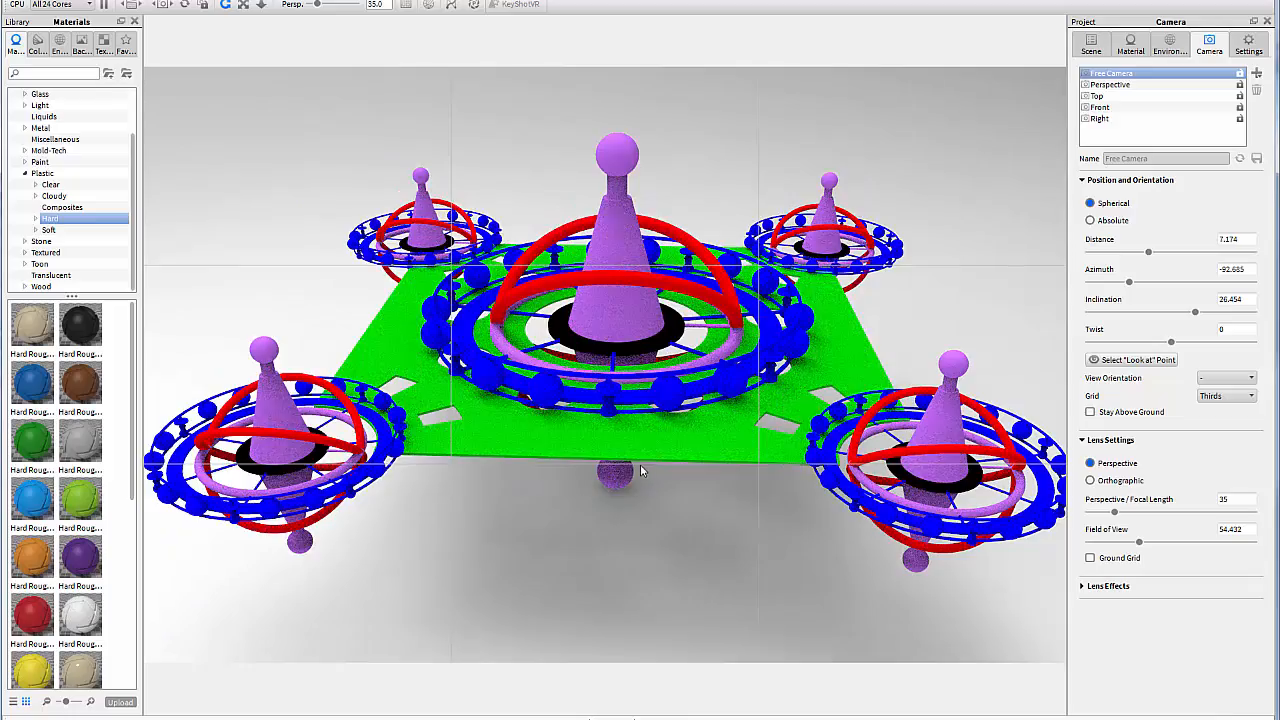
pyautogui.moveTo(640, 464); pyautogui.dragTo(479, 462, button='middle')
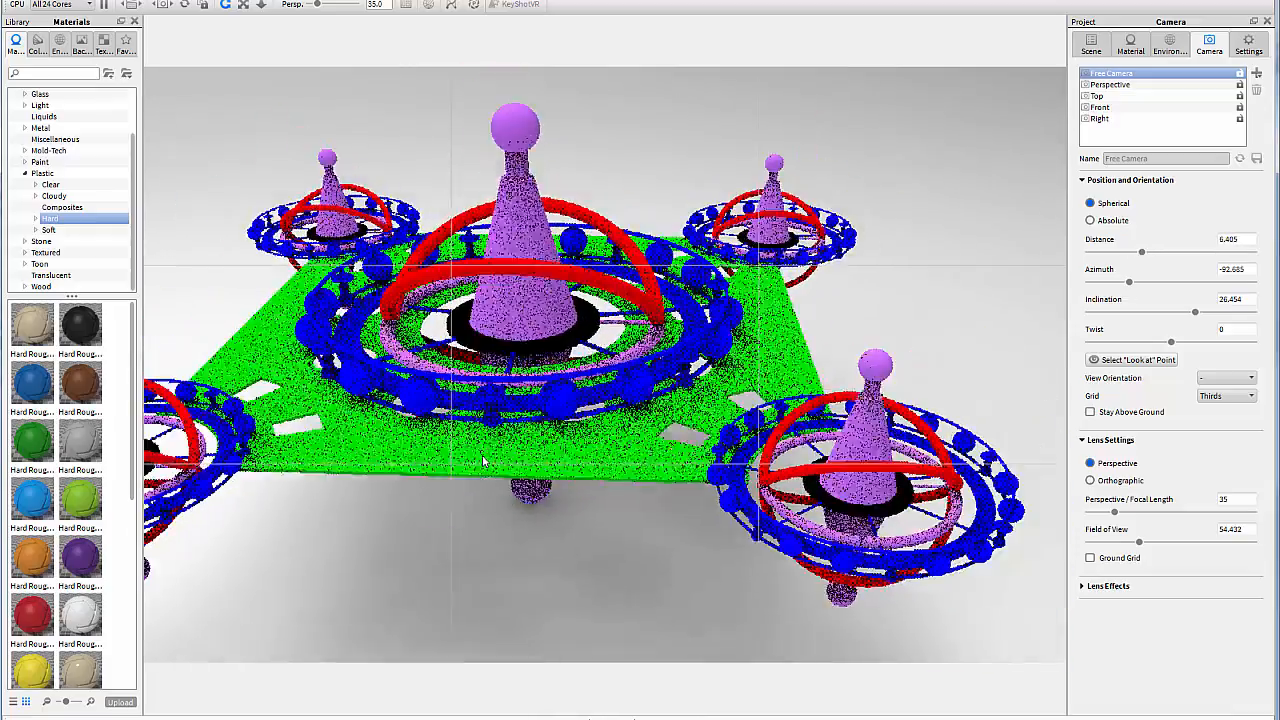
pyautogui.moveTo(483, 461); pyautogui.dragTo(596, 471, button='middle')
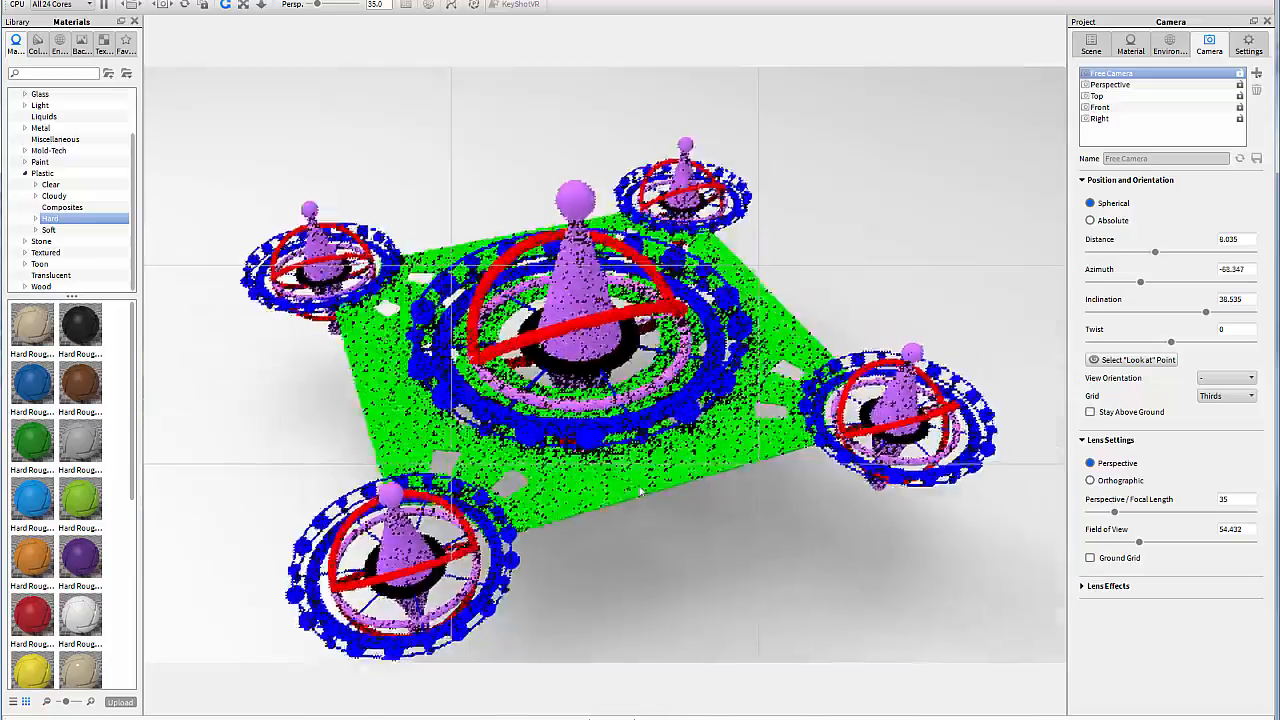
pyautogui.moveTo(640, 489); pyautogui.dragTo(581, 463, button='middle')
pyautogui.scroll(3, 581, 463)
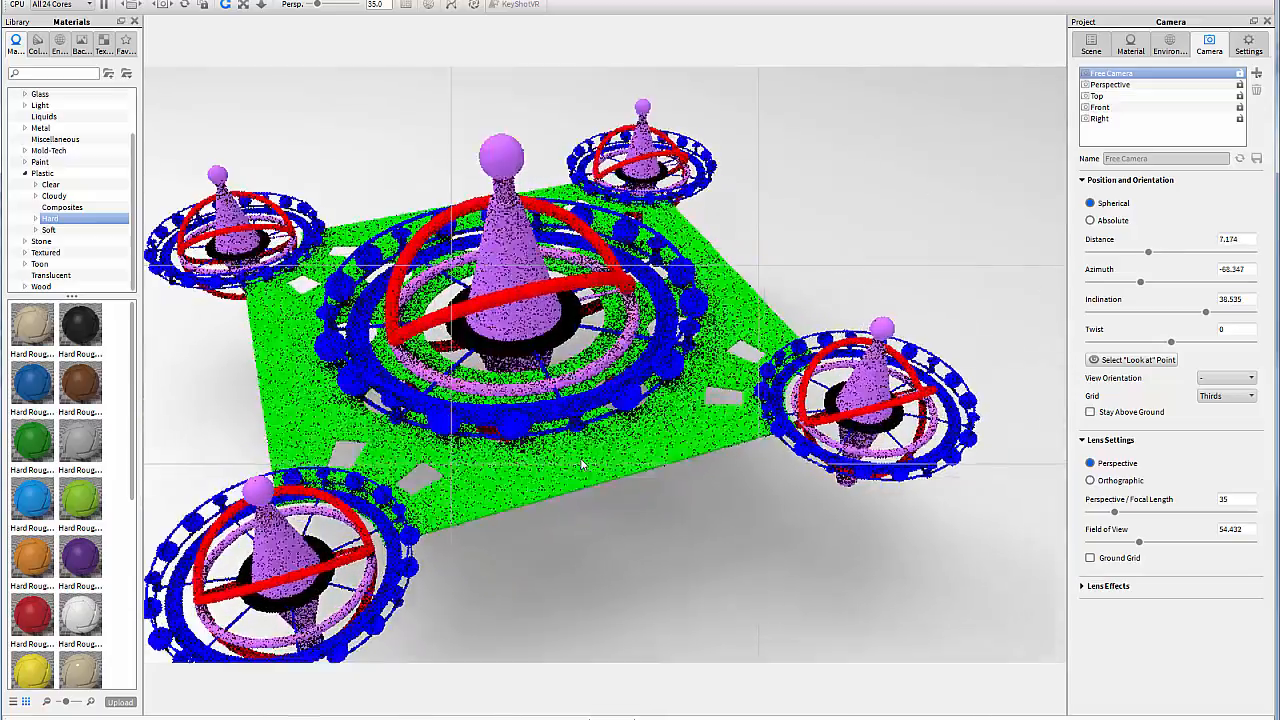
pyautogui.scroll(-3, 583, 463)
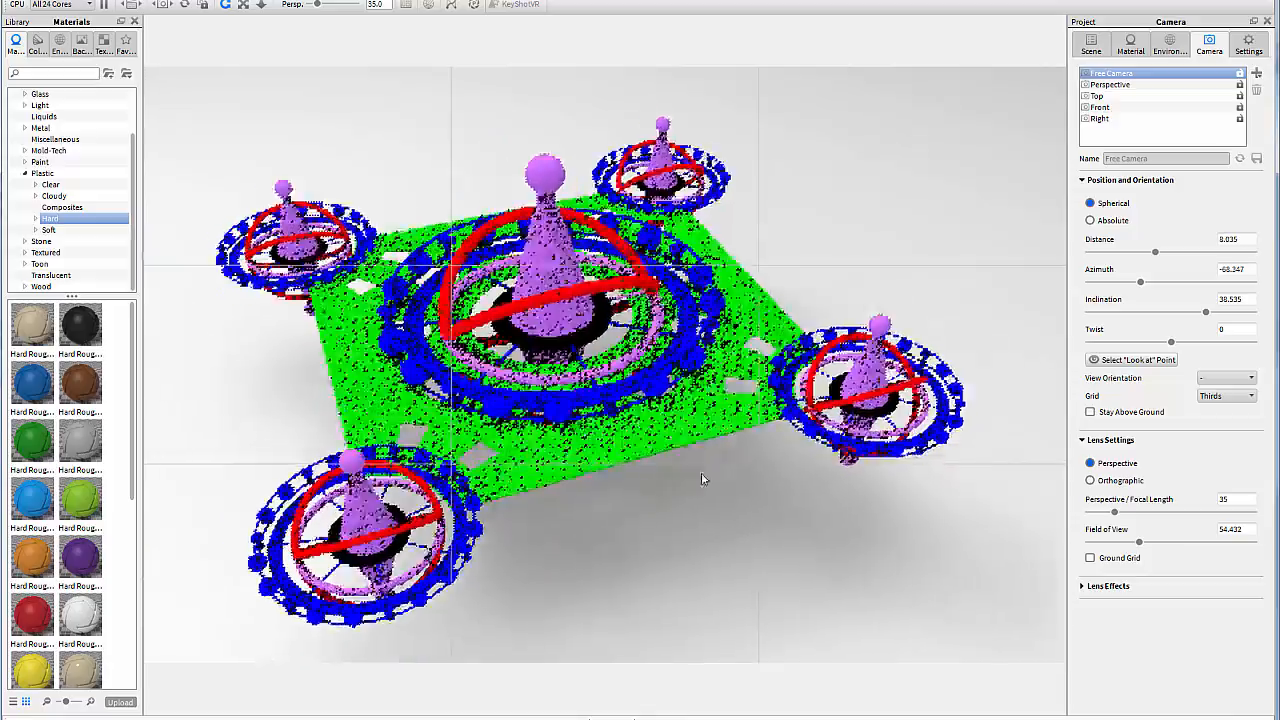
pyautogui.moveTo(583, 463); pyautogui.dragTo(741, 482, button='middle')
pyautogui.scroll(1, 741, 482)
pyautogui.moveTo(729, 460)
pyautogui.mouseDown()
pyautogui.moveTo(720, 410)
pyautogui.moveTo(724, 437)
pyautogui.mouseUp()
pyautogui.scroll(1, 724, 437)
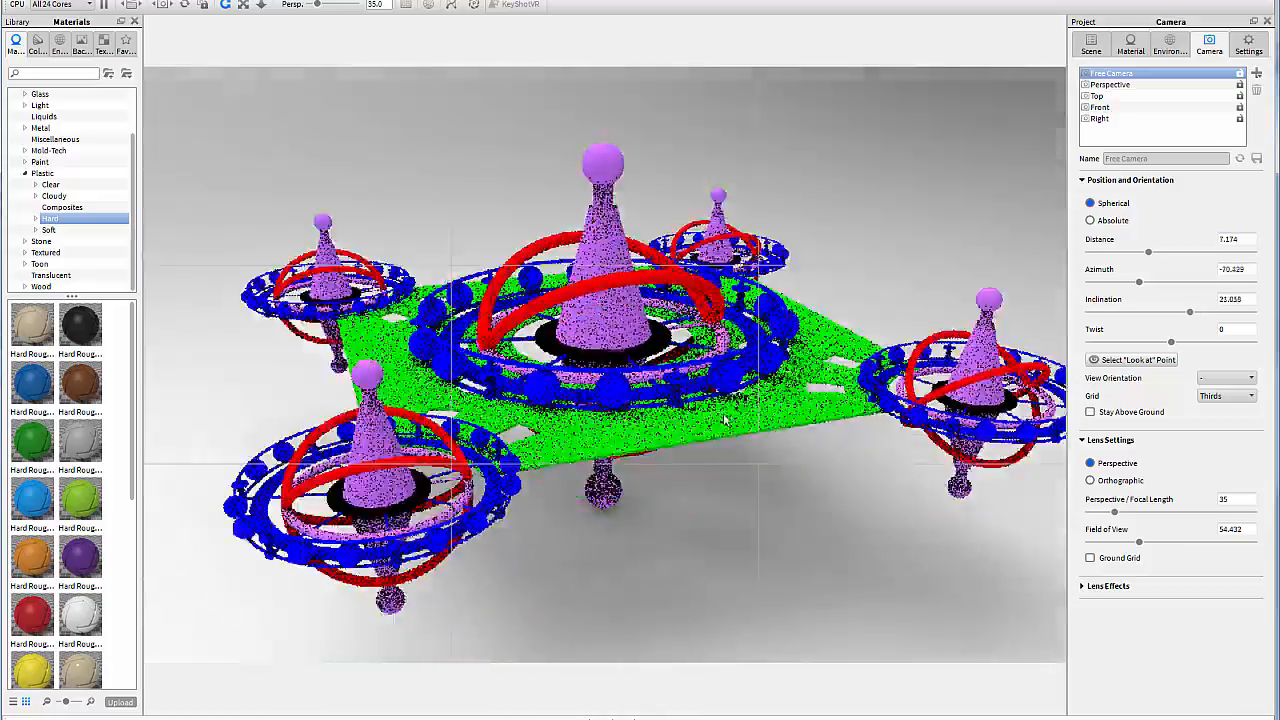
pyautogui.scroll(-5, 725, 441)
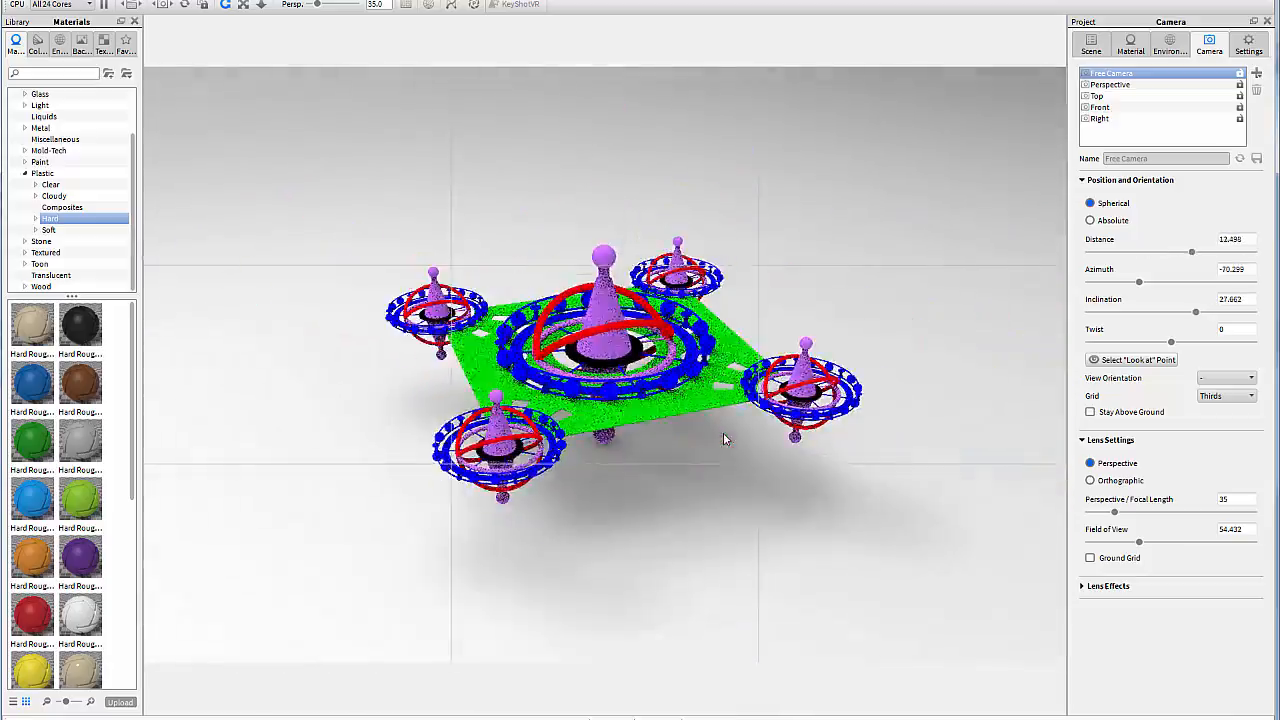
pyautogui.scroll(5, 724, 432)
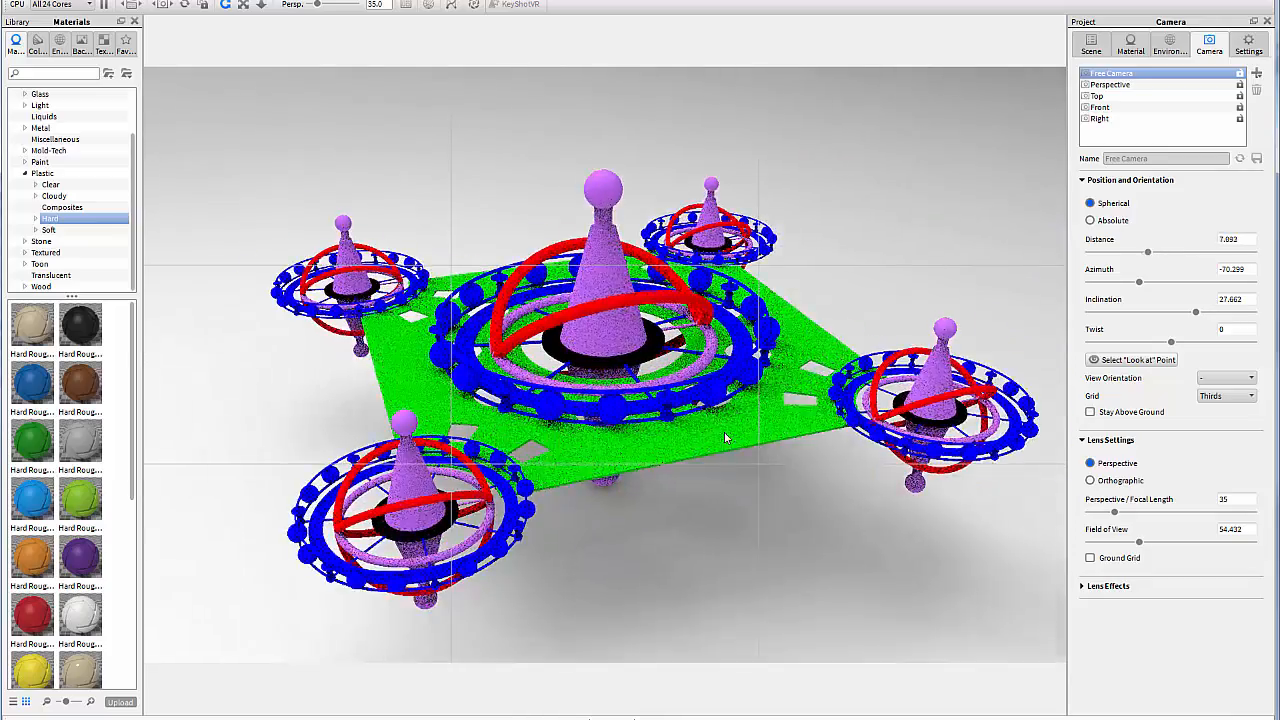
pyautogui.scroll(-1, 726, 437)
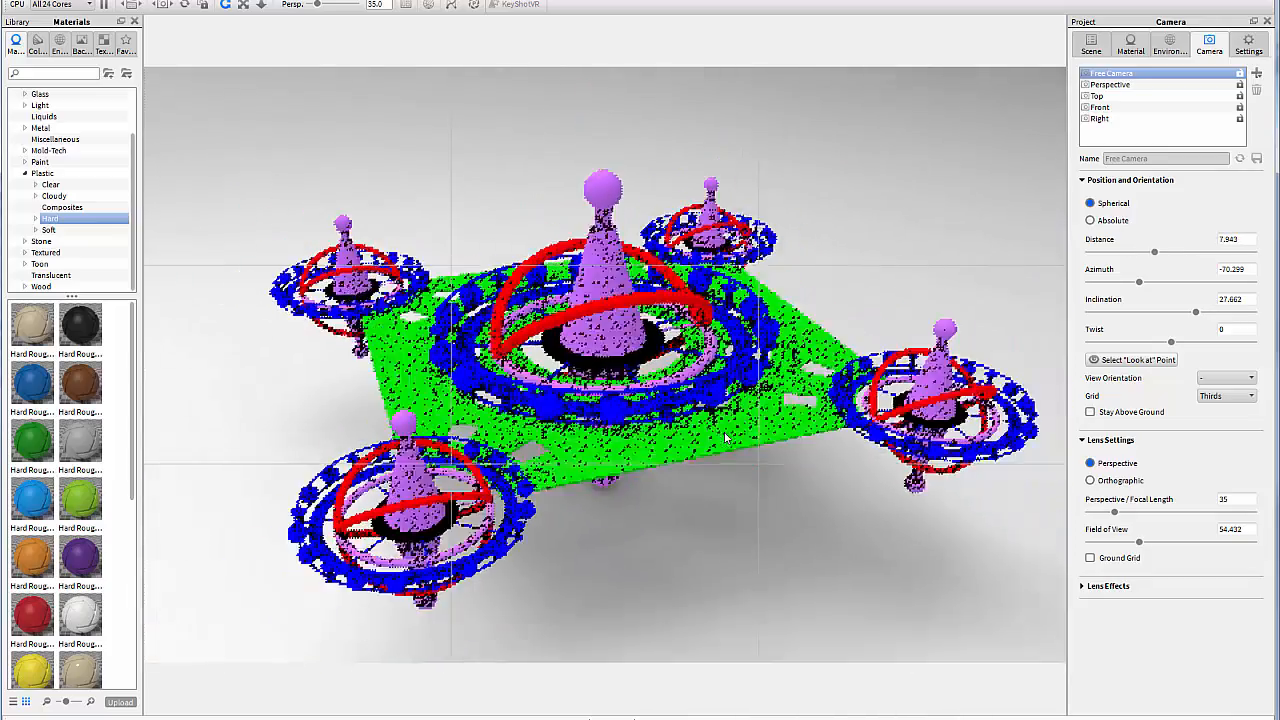
# - Compose the castle off-centre on the thirds grid at a camera distance of about 7.9 and save the view as camera shot1
pyautogui.moveTo(704, 437); pyautogui.dragTo(623, 435, button='middle')
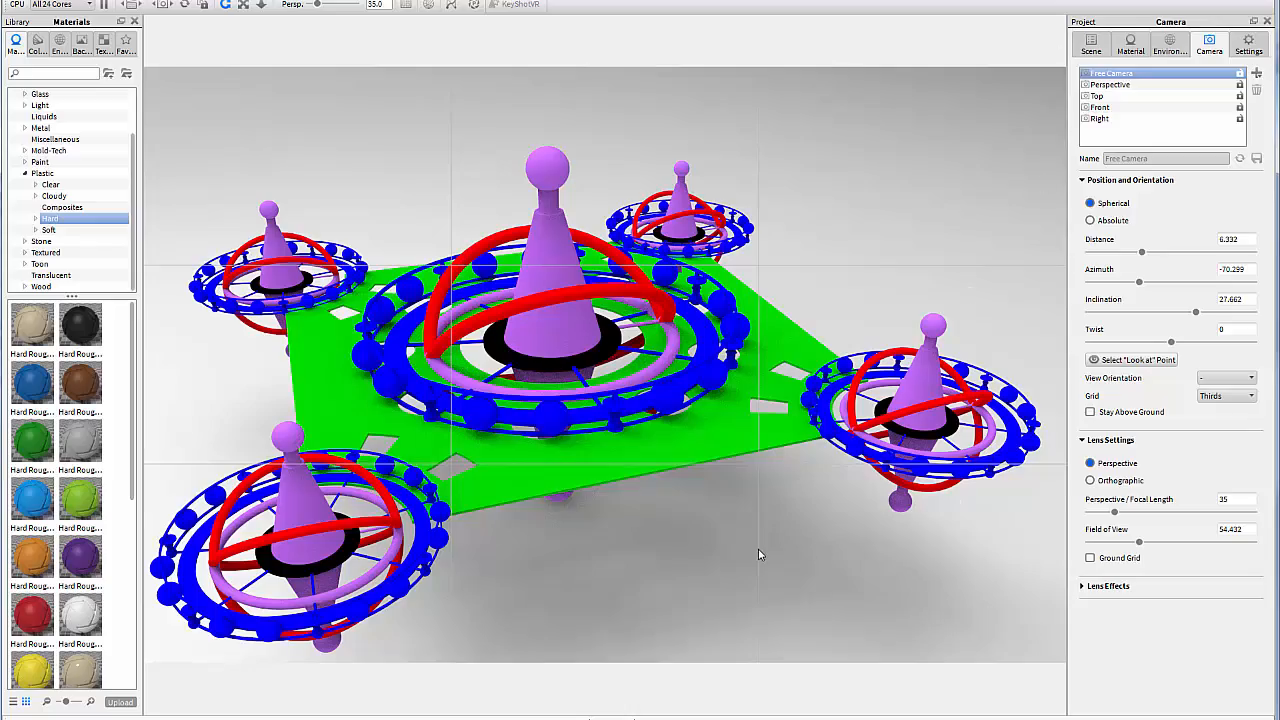
pyautogui.scroll(-1, 758, 550)
pyautogui.scroll(-3, 726, 551)
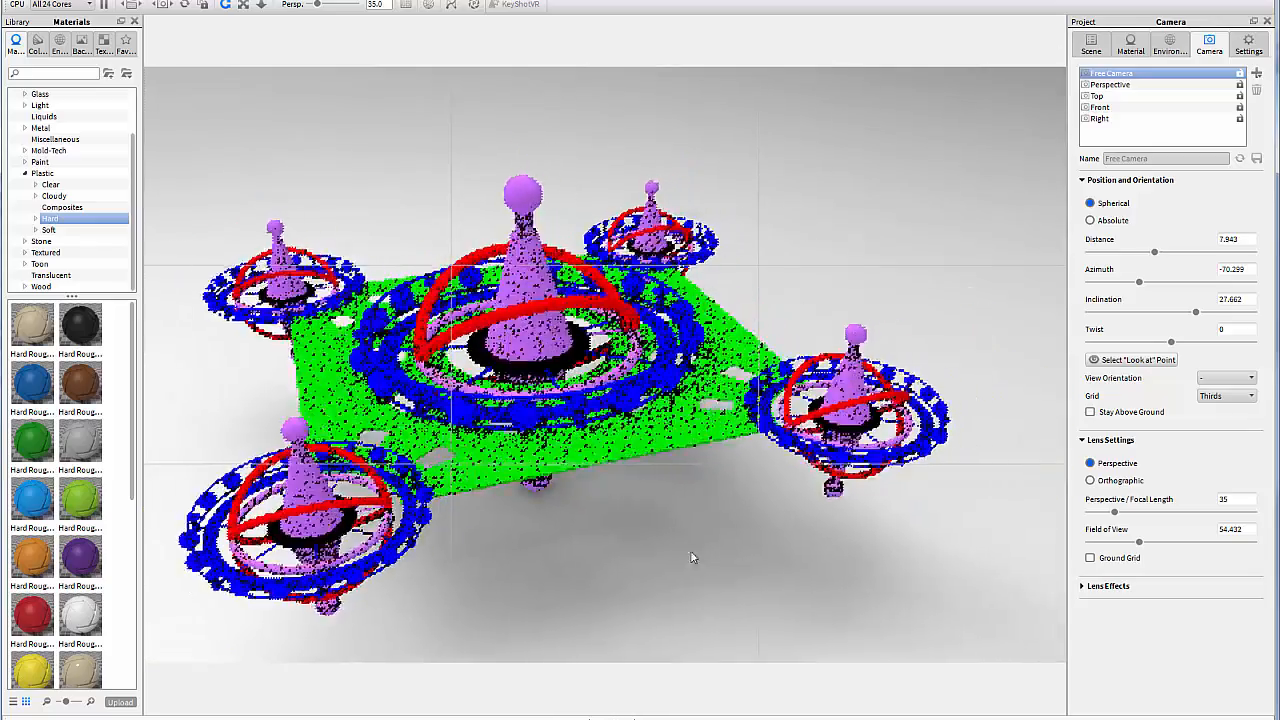
pyautogui.moveTo(690, 557); pyautogui.dragTo(662, 554, button='middle')
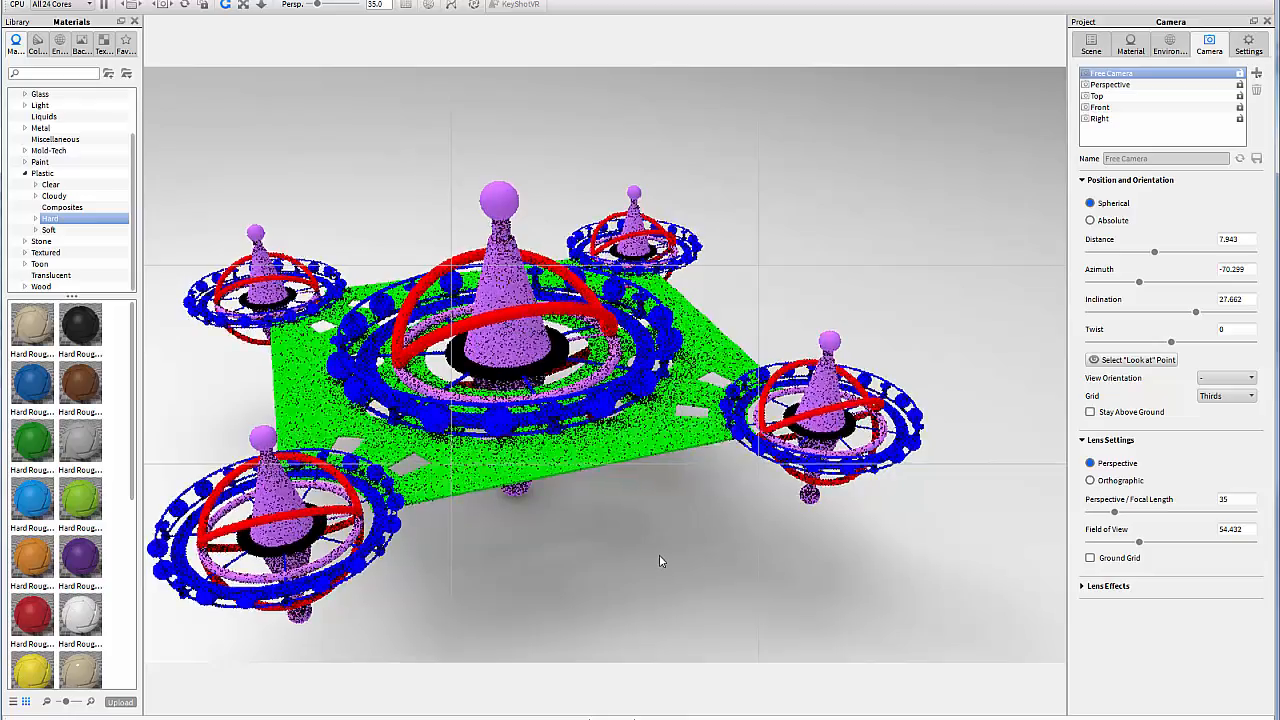
pyautogui.scroll(-2, 673, 551)
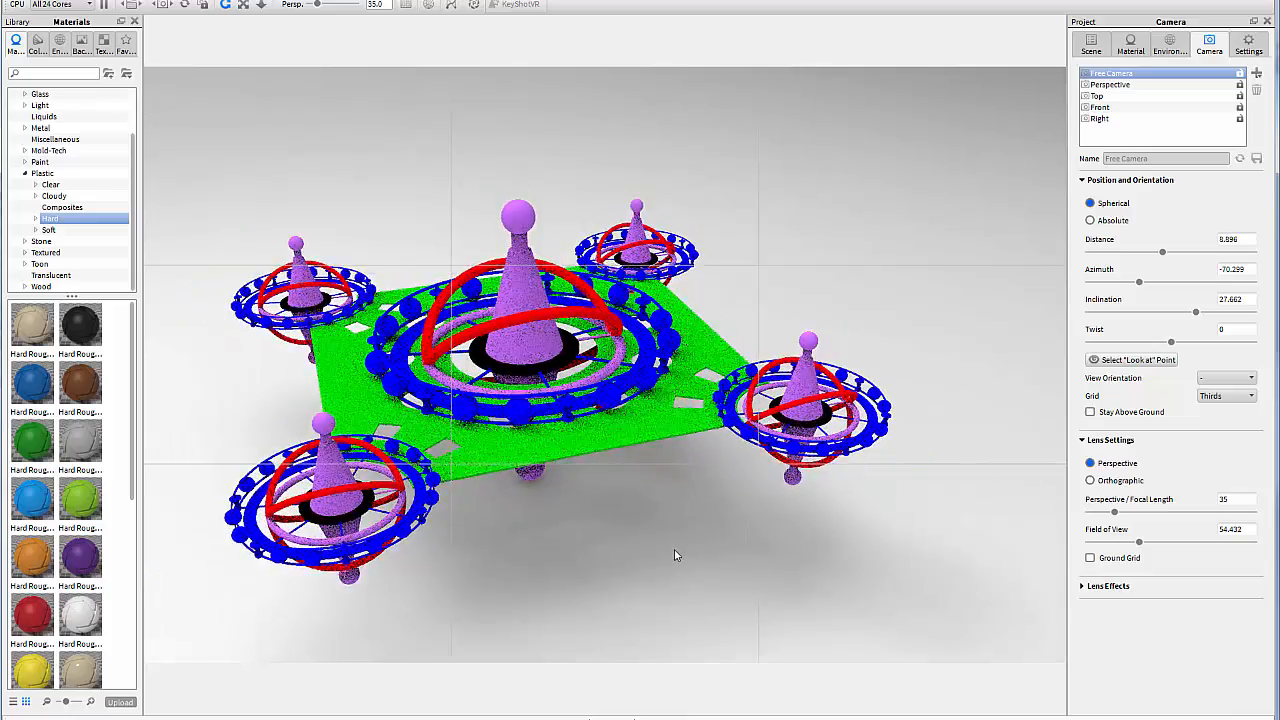
pyautogui.scroll(2, 674, 555)
pyautogui.moveTo(676, 553); pyautogui.dragTo(689, 533, button='middle')
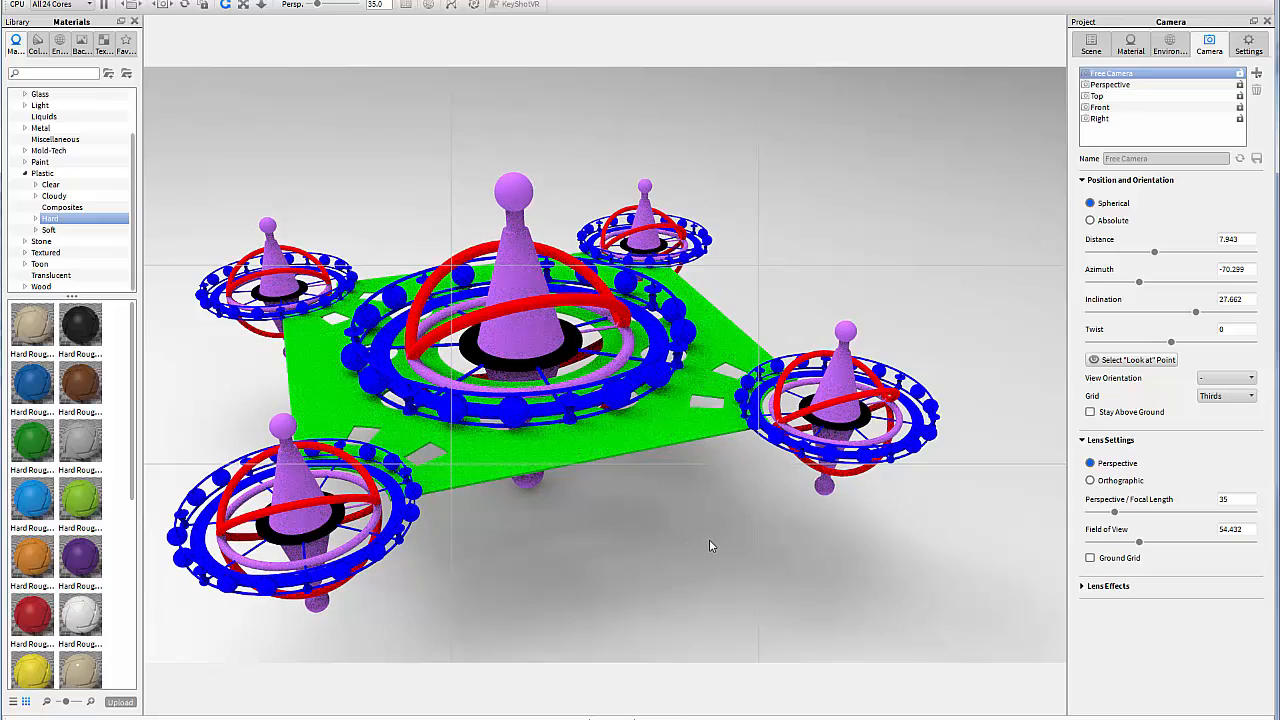
pyautogui.scroll(2, 709, 539)
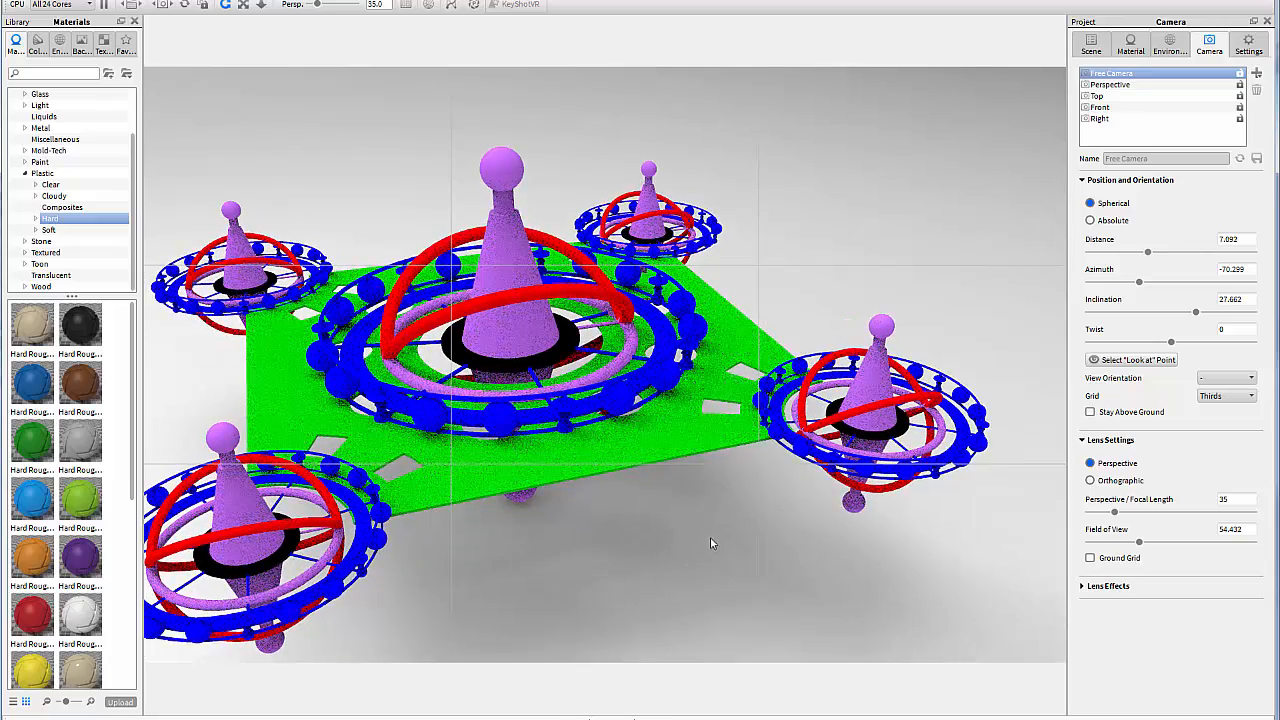
pyautogui.moveTo(709, 538); pyautogui.dragTo(750, 527, button='middle')
pyautogui.scroll(-2, 757, 521)
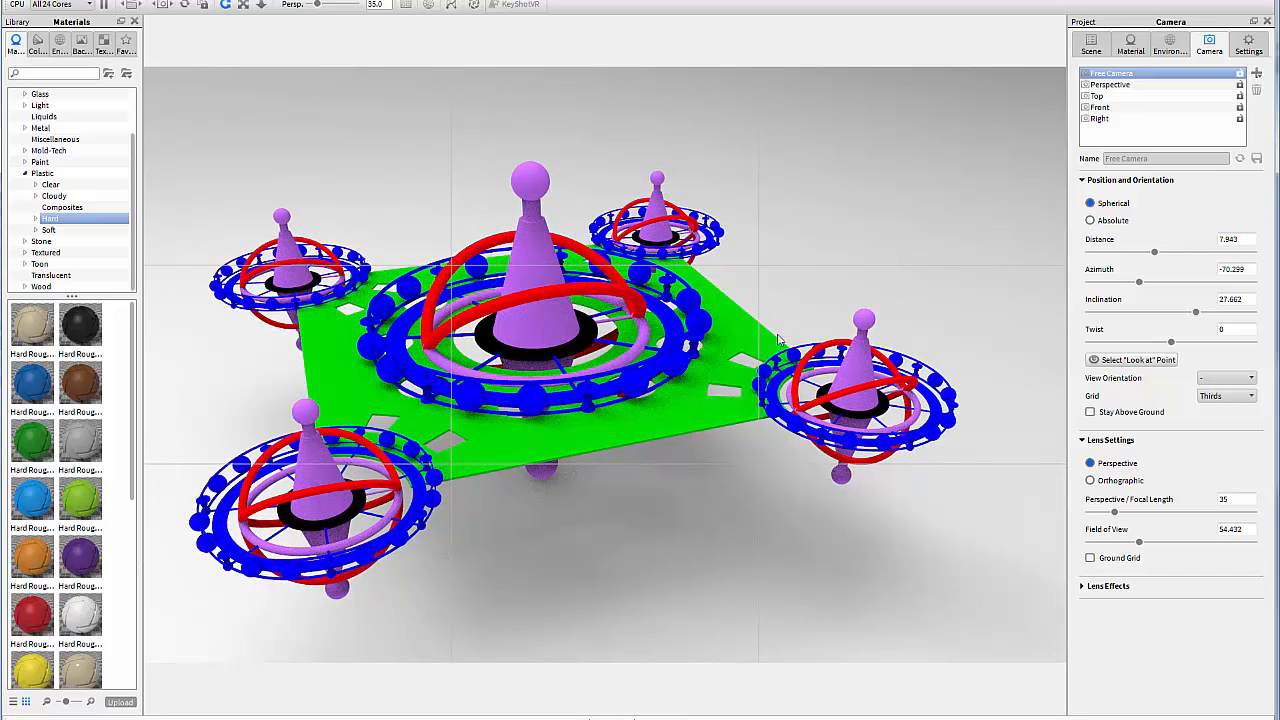
pyautogui.moveTo(549, 446)
pyautogui.mouseDown()
pyautogui.moveTo(541, 458)
pyautogui.moveTo(541, 447)
pyautogui.mouseUp()
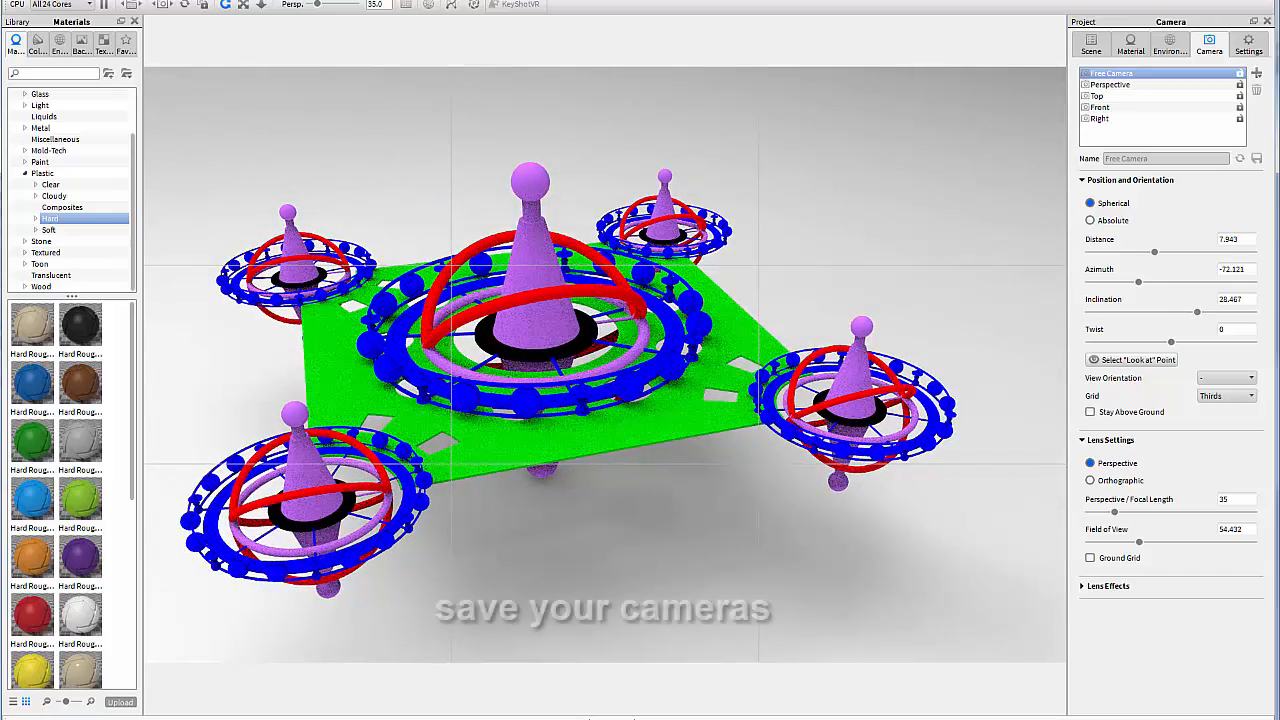
pyautogui.click(1257, 73)
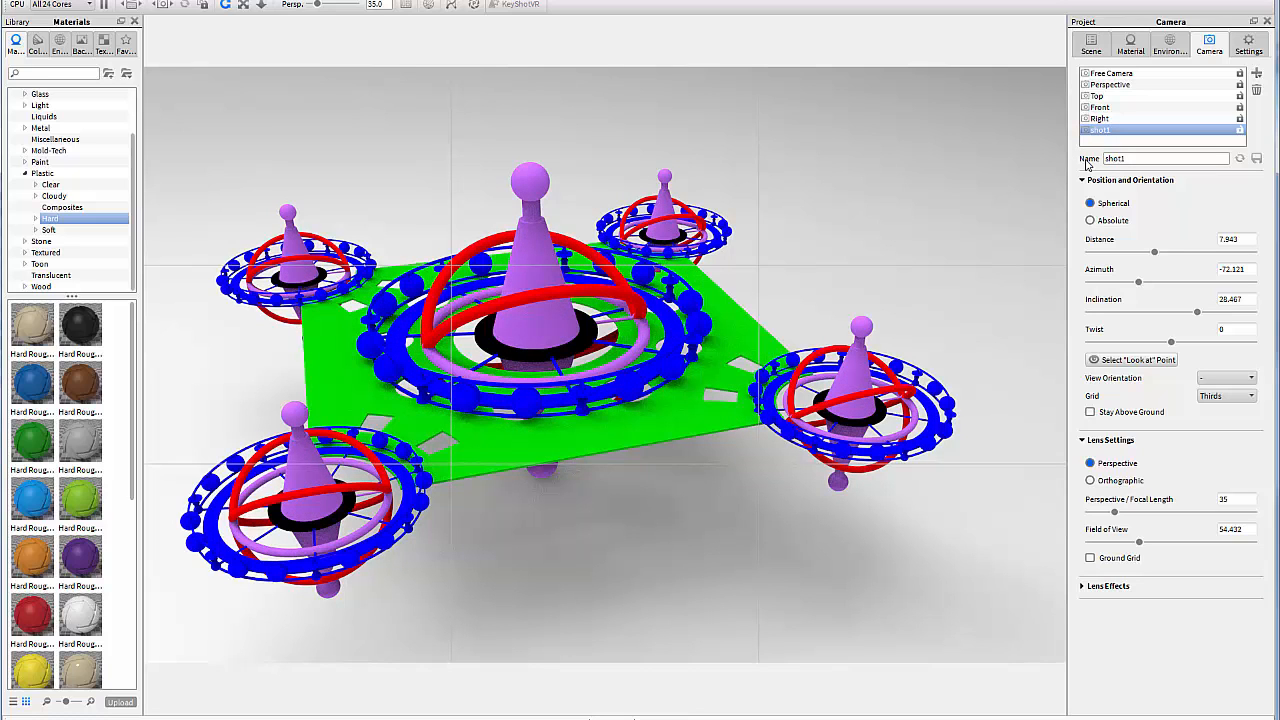
# - Orbit the camera from shot1 to a lower, closer view of the castle at about -20 azimuth and 18 inclination
pyautogui.scroll(5, 661, 388)
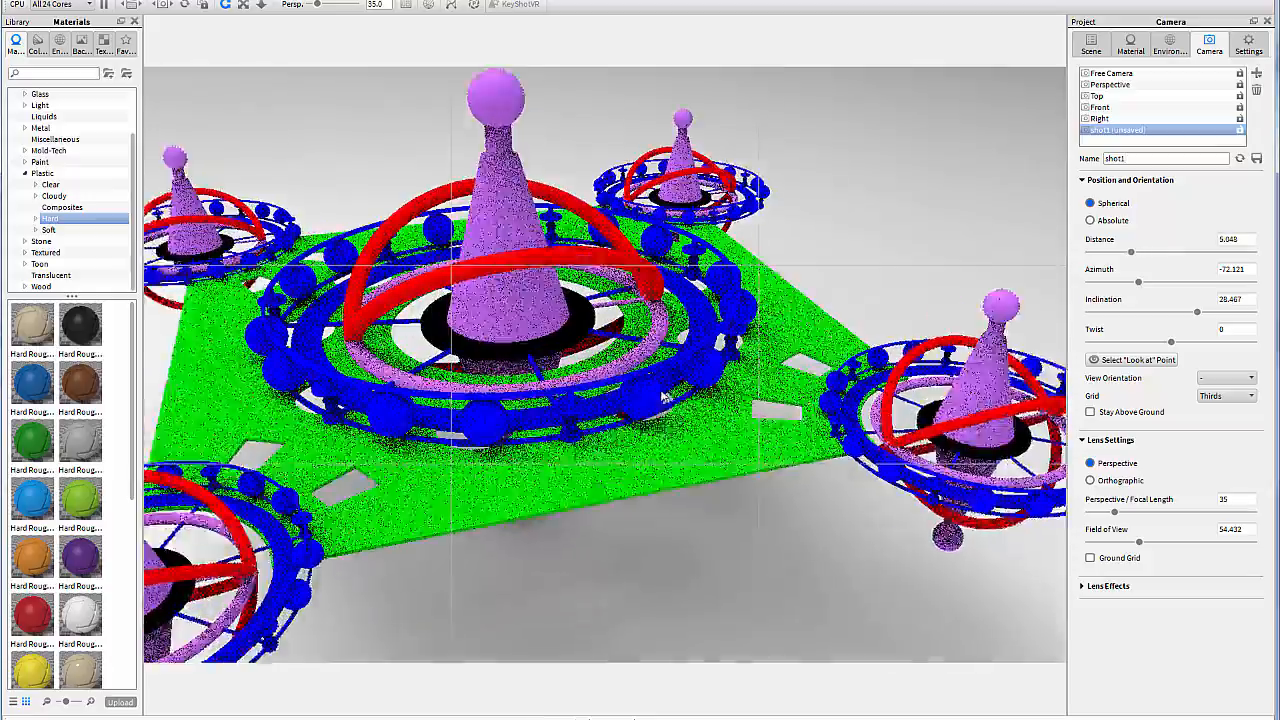
pyautogui.moveTo(626, 405); pyautogui.dragTo(838, 367)
pyautogui.scroll(-3, 936, 416)
pyautogui.scroll(6, 937, 411)
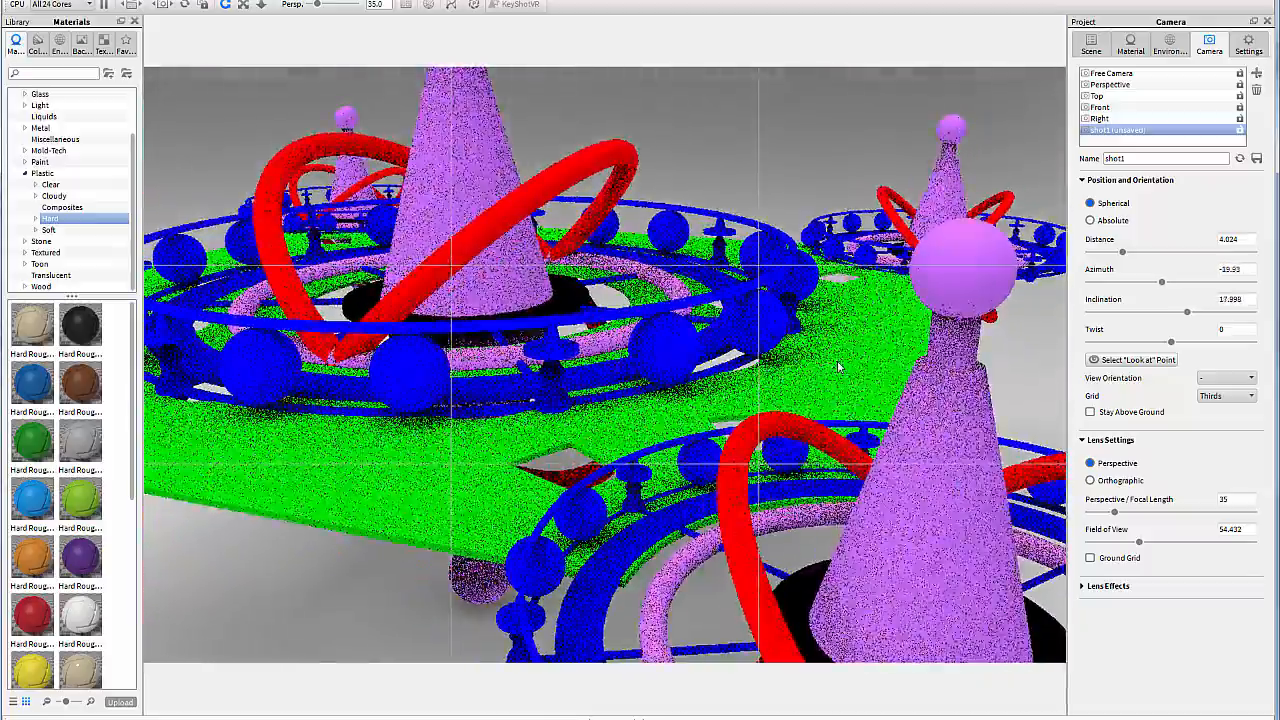
pyautogui.scroll(-2, 838, 367)
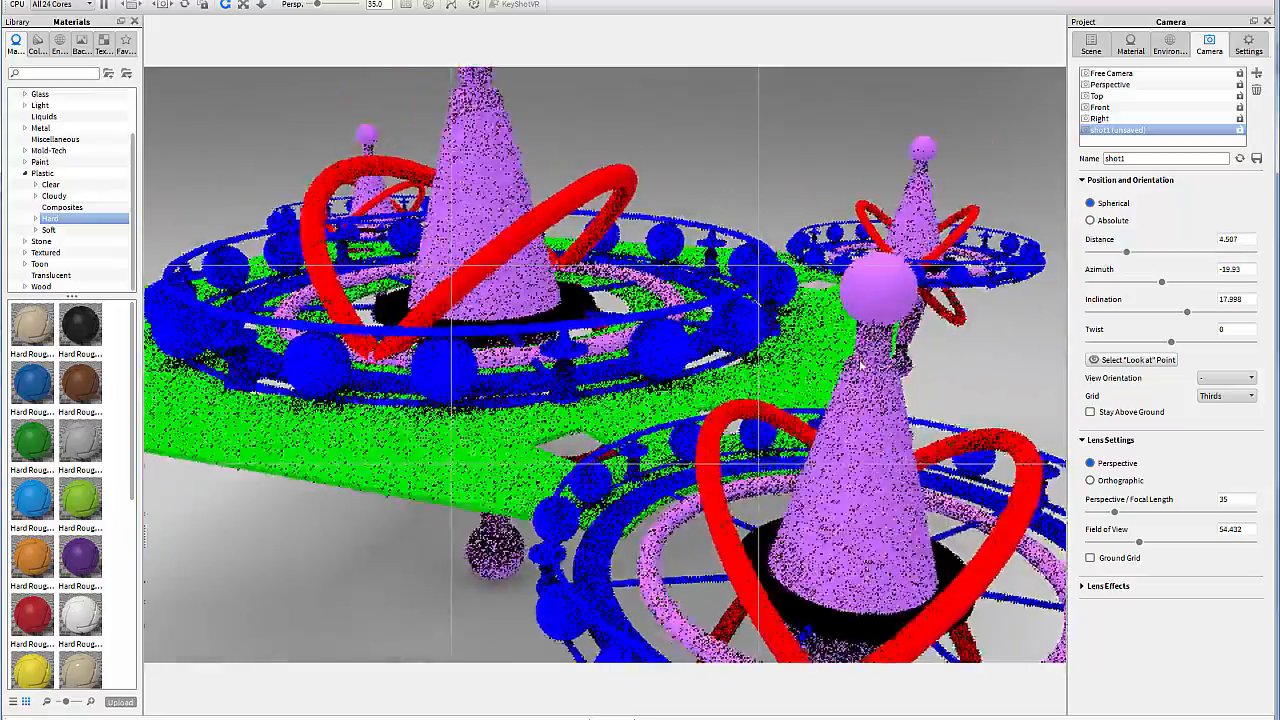
pyautogui.moveTo(860, 367); pyautogui.dragTo(878, 372, button='middle')
pyautogui.scroll(-4, 878, 375)
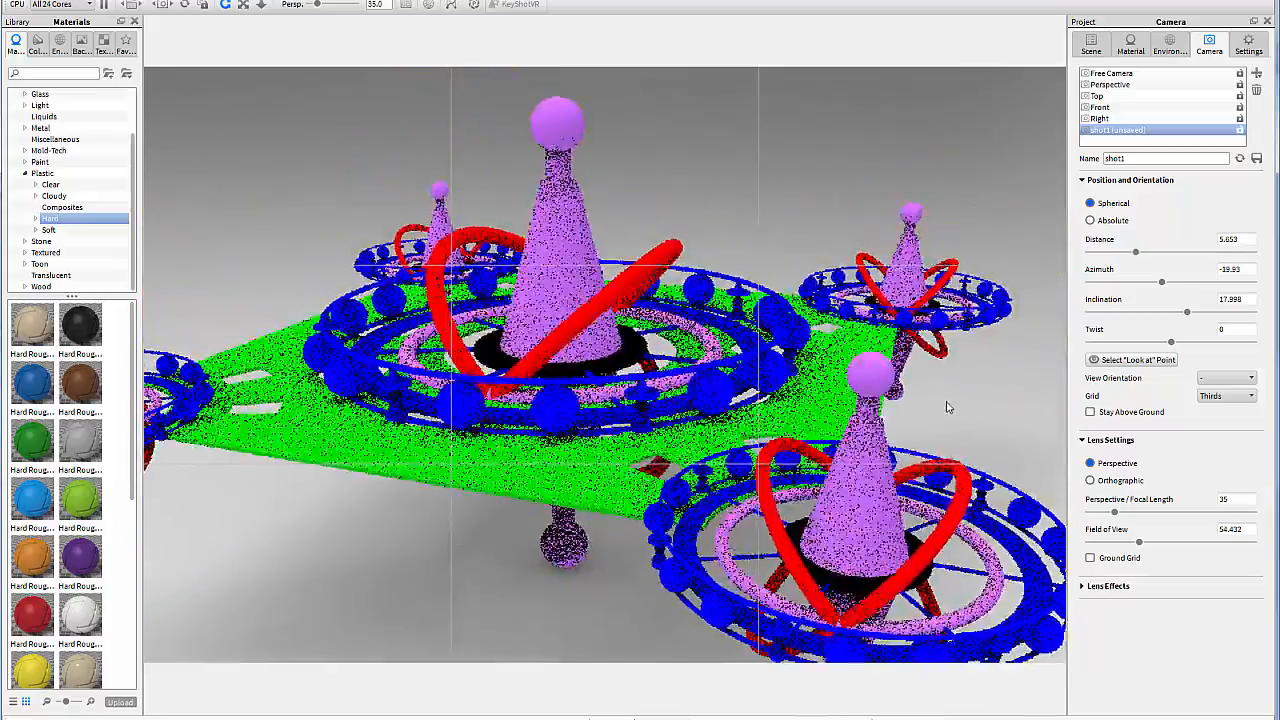
# - Compose the foreground tower on the thirds grid at about 5.2 distance, -9 azimuth and 16 inclination, and save the view as camera shot2
pyautogui.scroll(-4, 945, 403)
pyautogui.scroll(6, 945, 403)
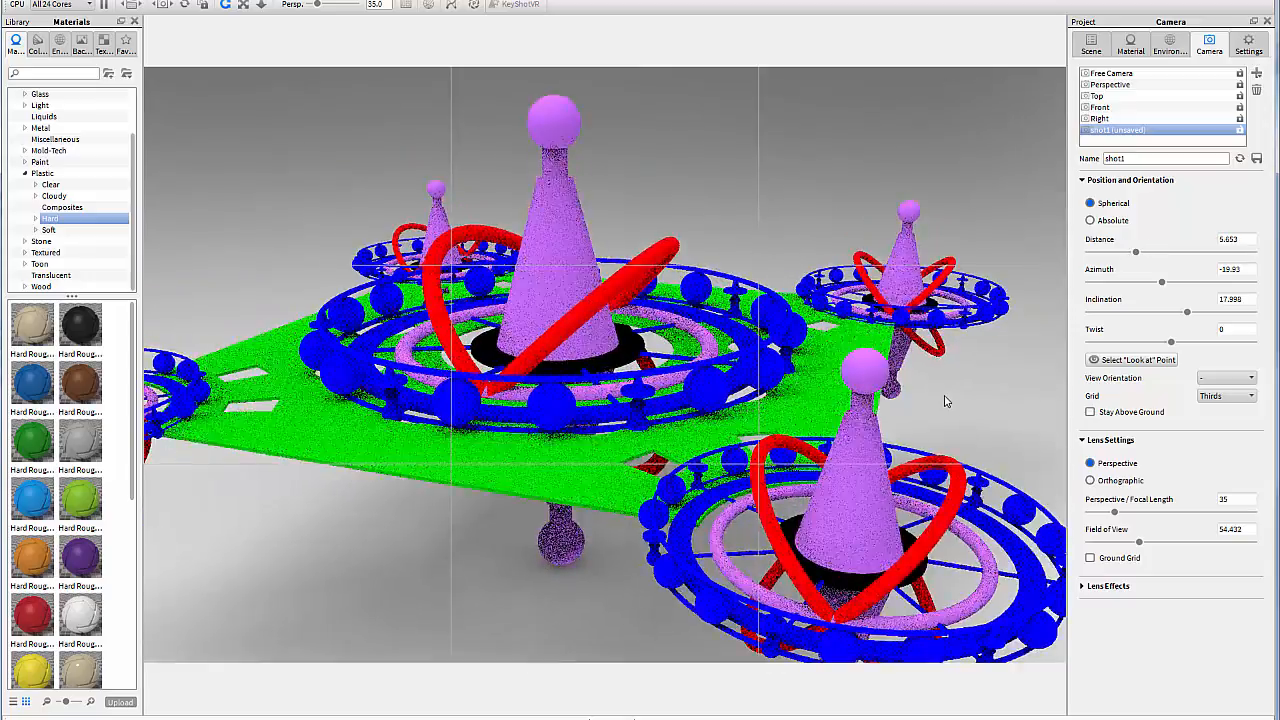
pyautogui.scroll(-2, 945, 403)
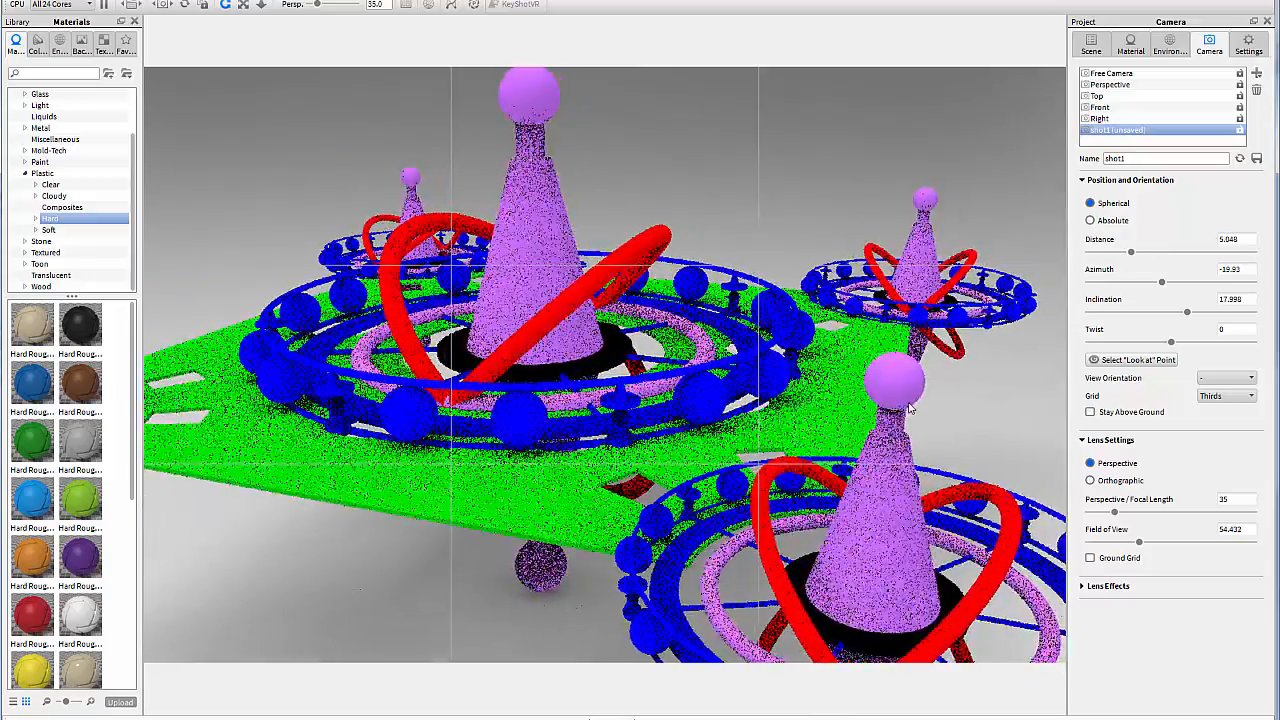
pyautogui.moveTo(911, 404); pyautogui.dragTo(938, 398)
pyautogui.scroll(4, 938, 398)
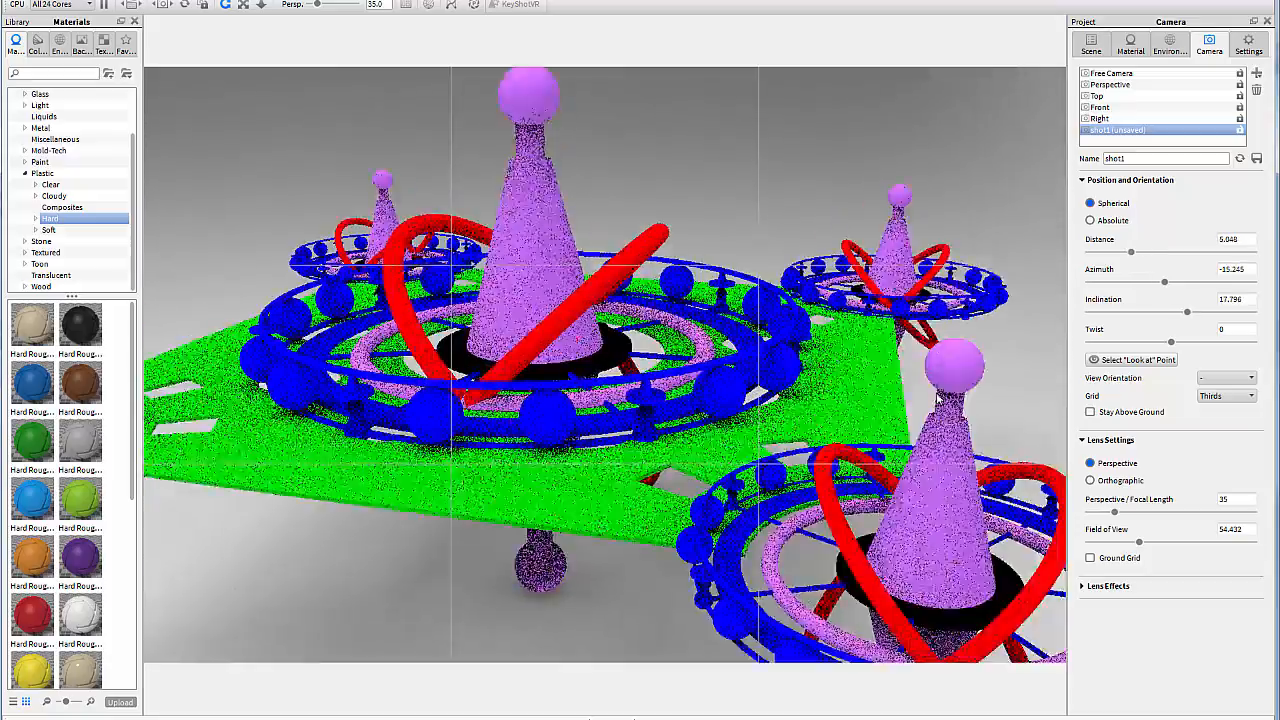
pyautogui.moveTo(935, 390)
pyautogui.mouseDown()
pyautogui.moveTo(917, 366)
pyautogui.moveTo(912, 382)
pyautogui.mouseUp()
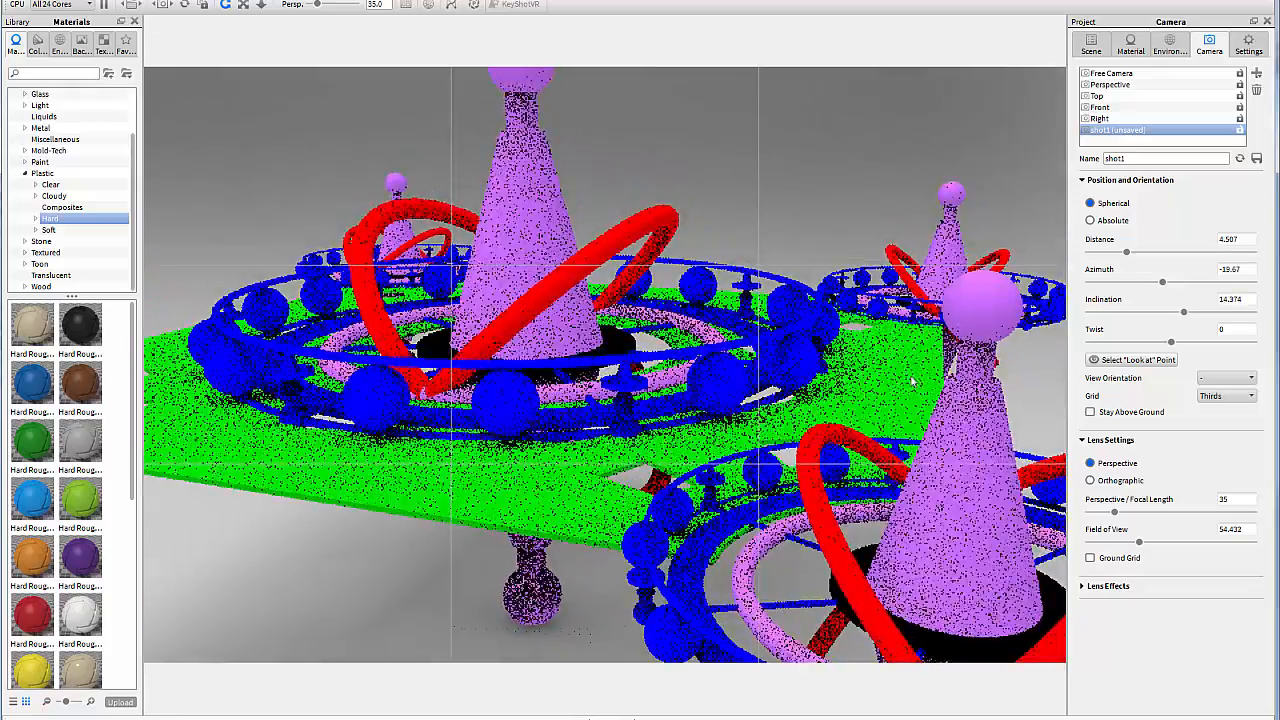
pyautogui.scroll(-5, 910, 378)
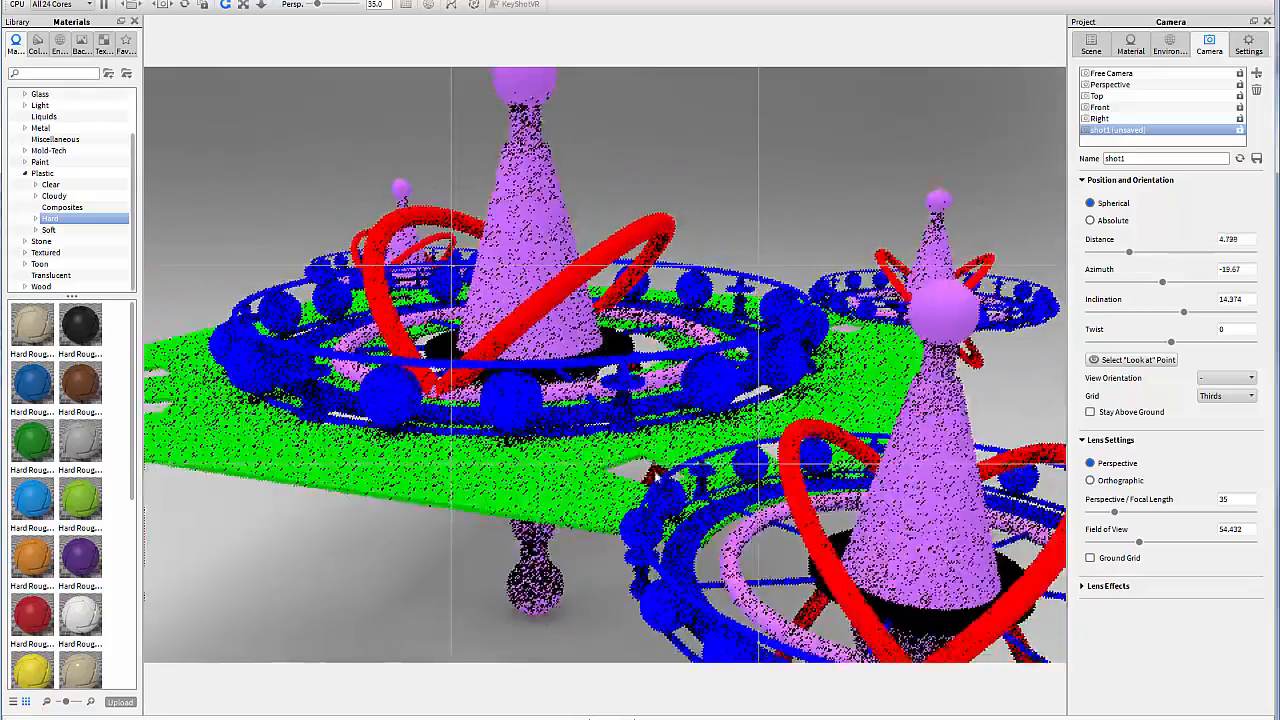
pyautogui.scroll(4, 546, 495)
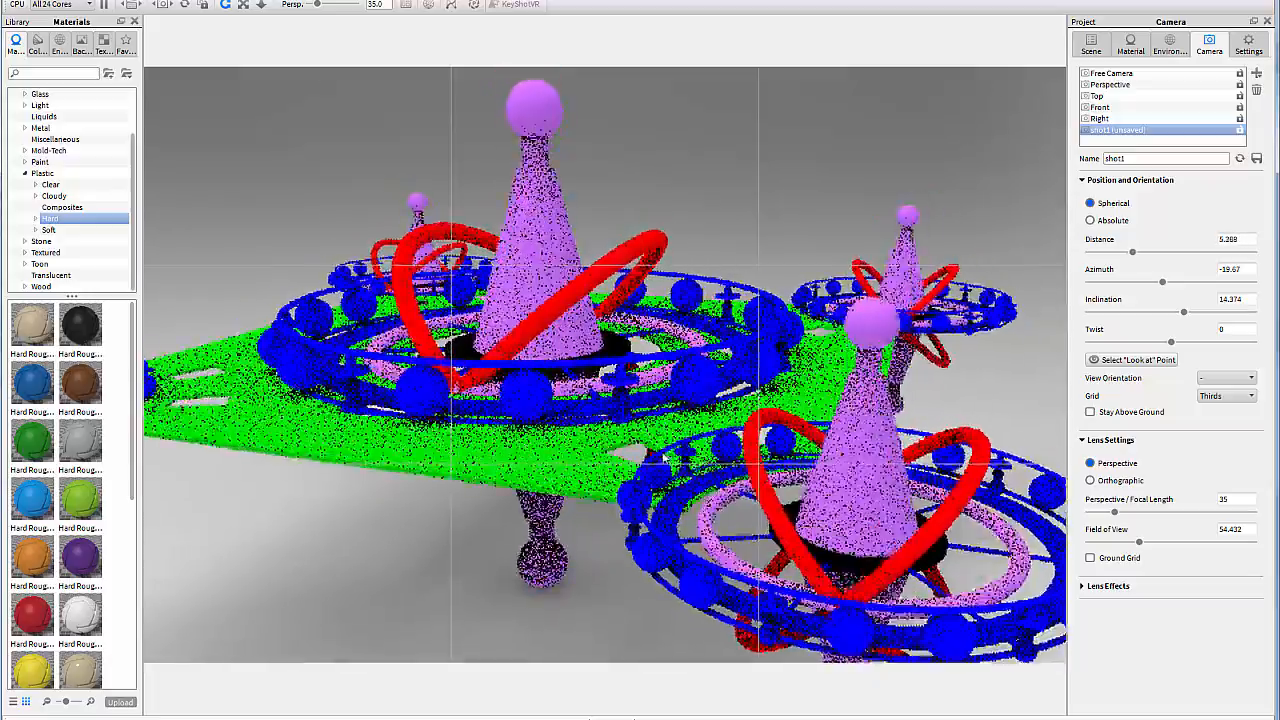
pyautogui.moveTo(648, 455); pyautogui.dragTo(604, 460)
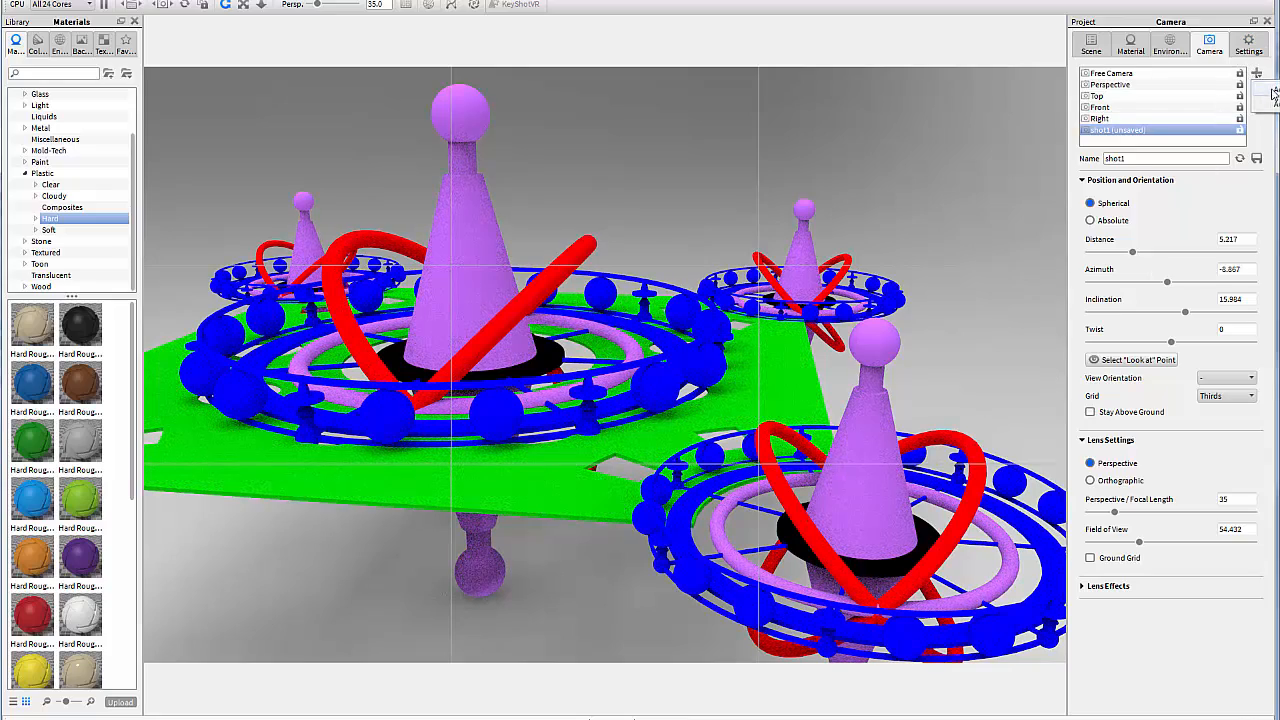
pyautogui.click(1257, 74)
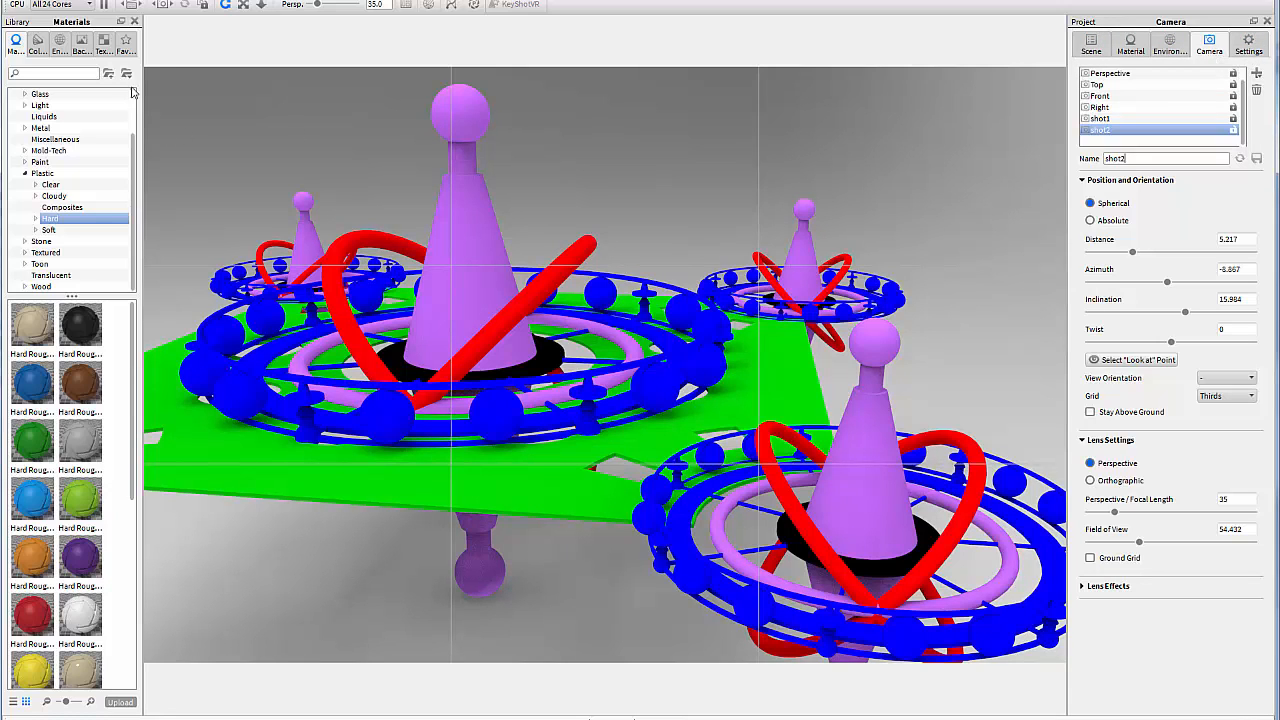
# - Look through the library's colors, environments, backplates and textures, and return to the materials
pyautogui.click(39, 48)
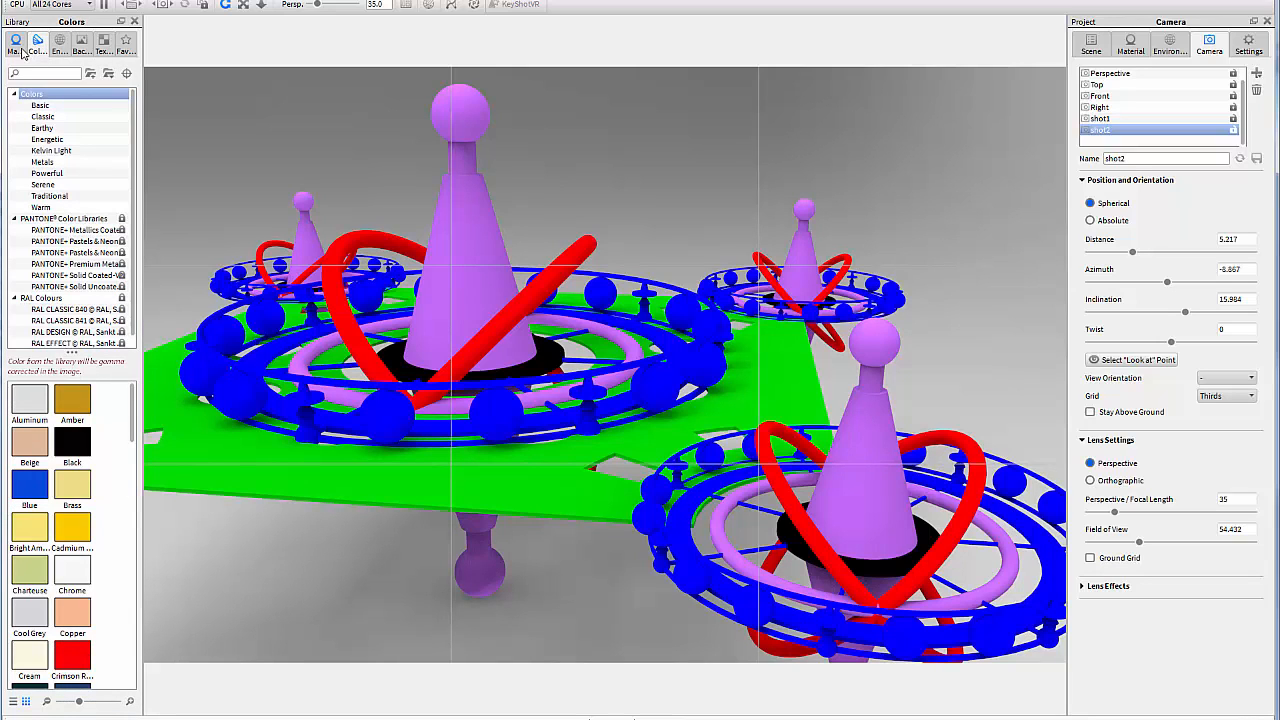
pyautogui.click(60, 45)
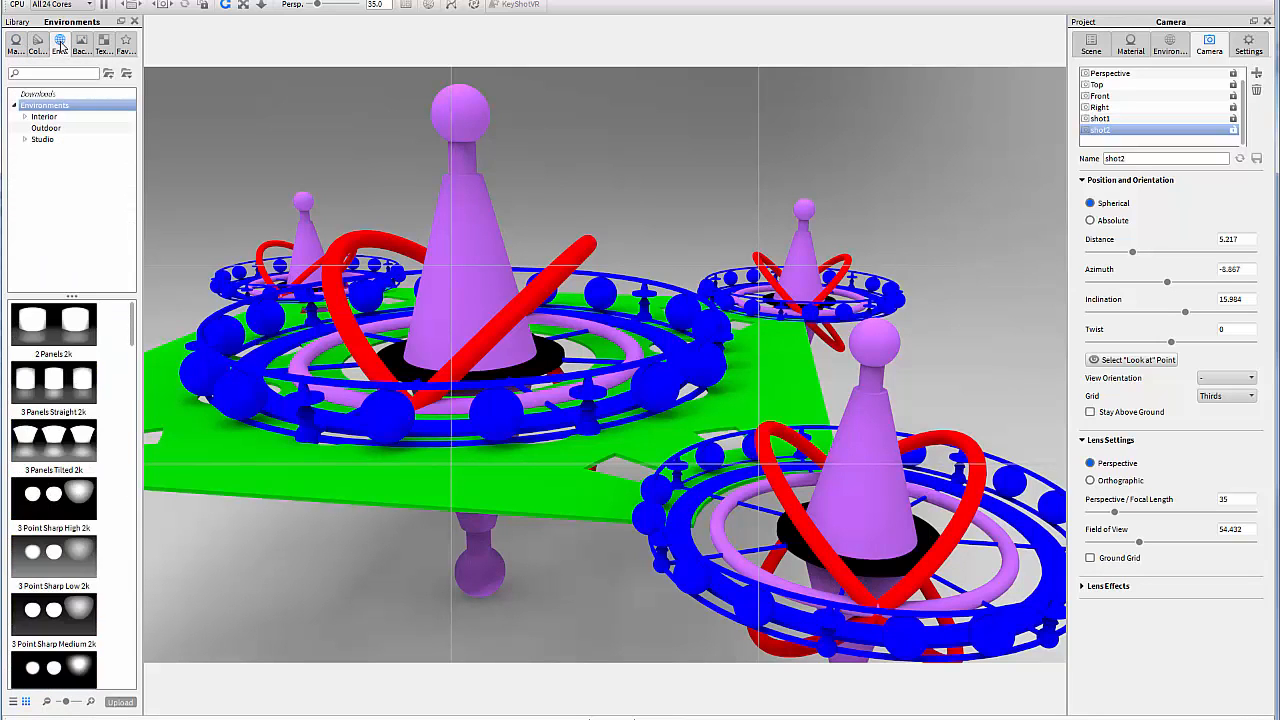
pyautogui.click(82, 45)
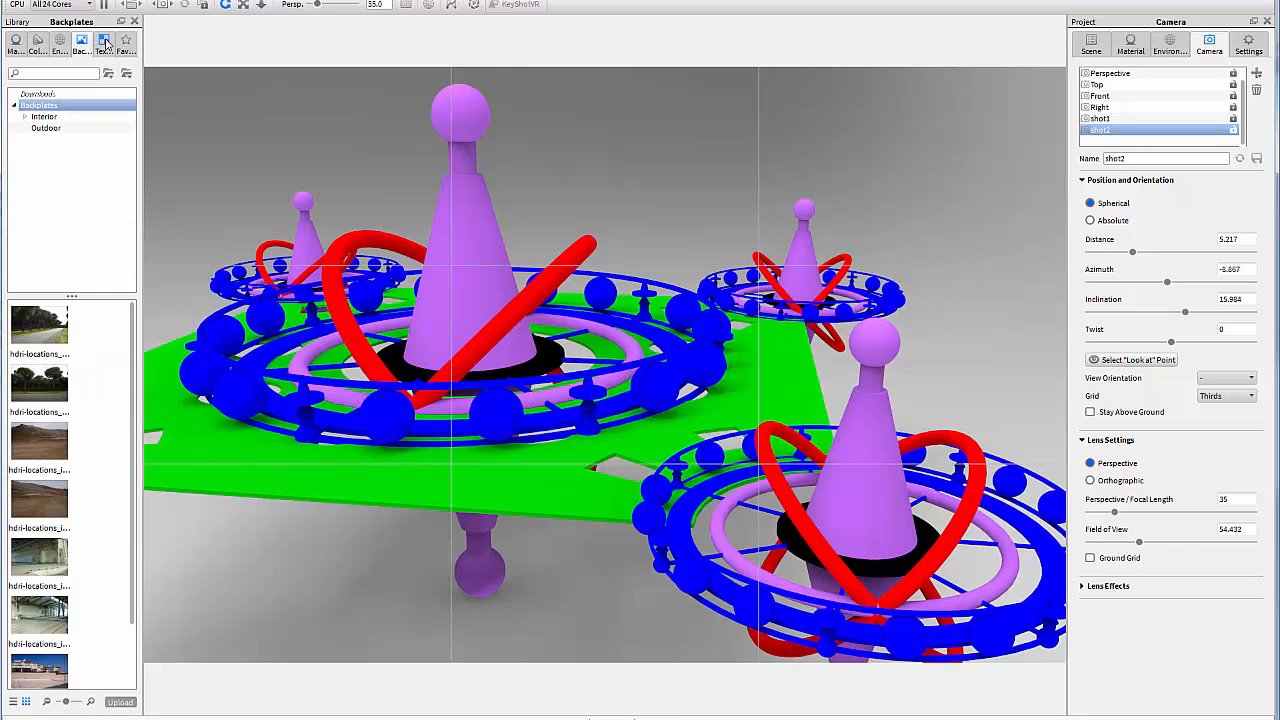
pyautogui.click(105, 44)
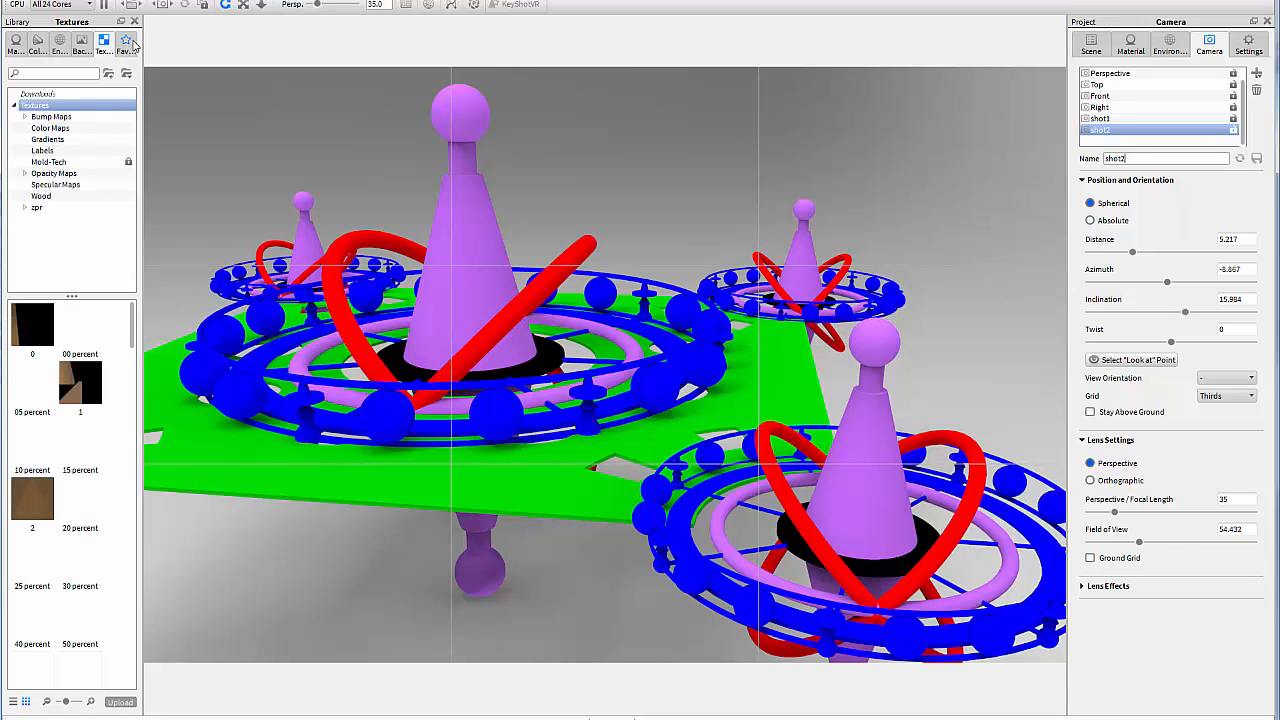
pyautogui.click(22, 45)
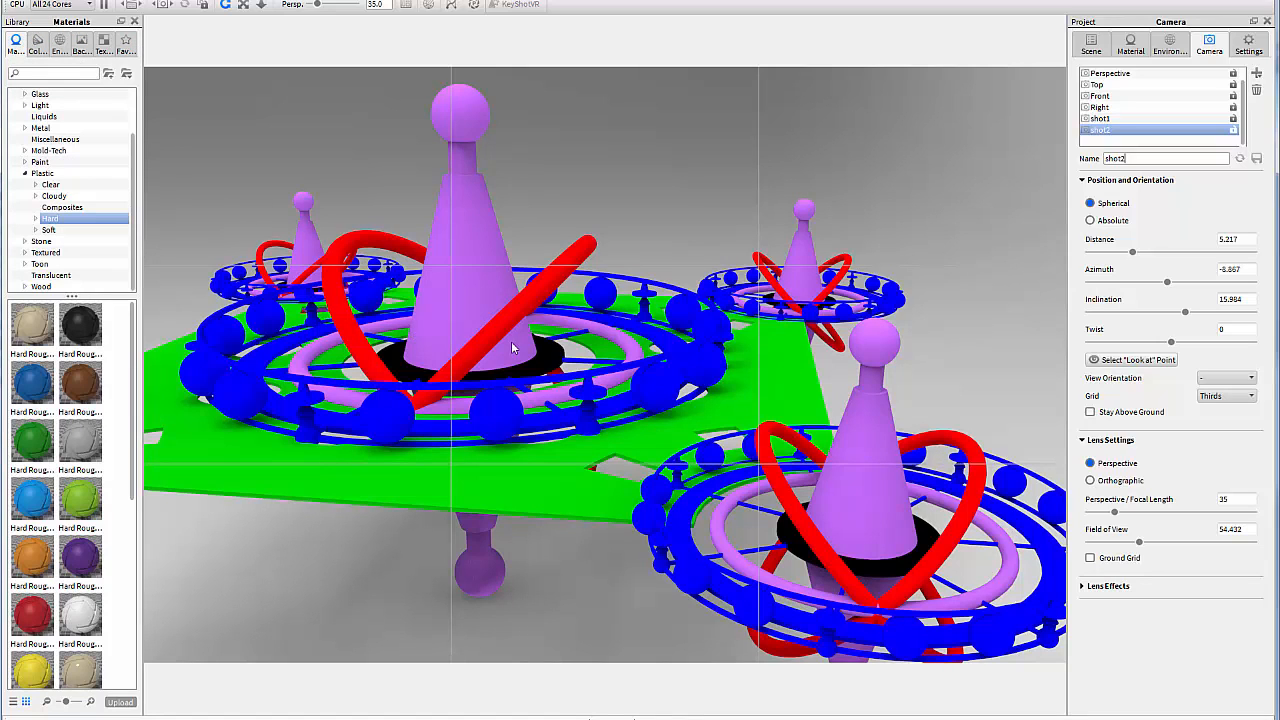
# - Expand CASTLE_DEMO_01b in the scene tree, show the materials in use, and assign Hard Rough Plastic White to the concrete part
pyautogui.click(1090, 48)
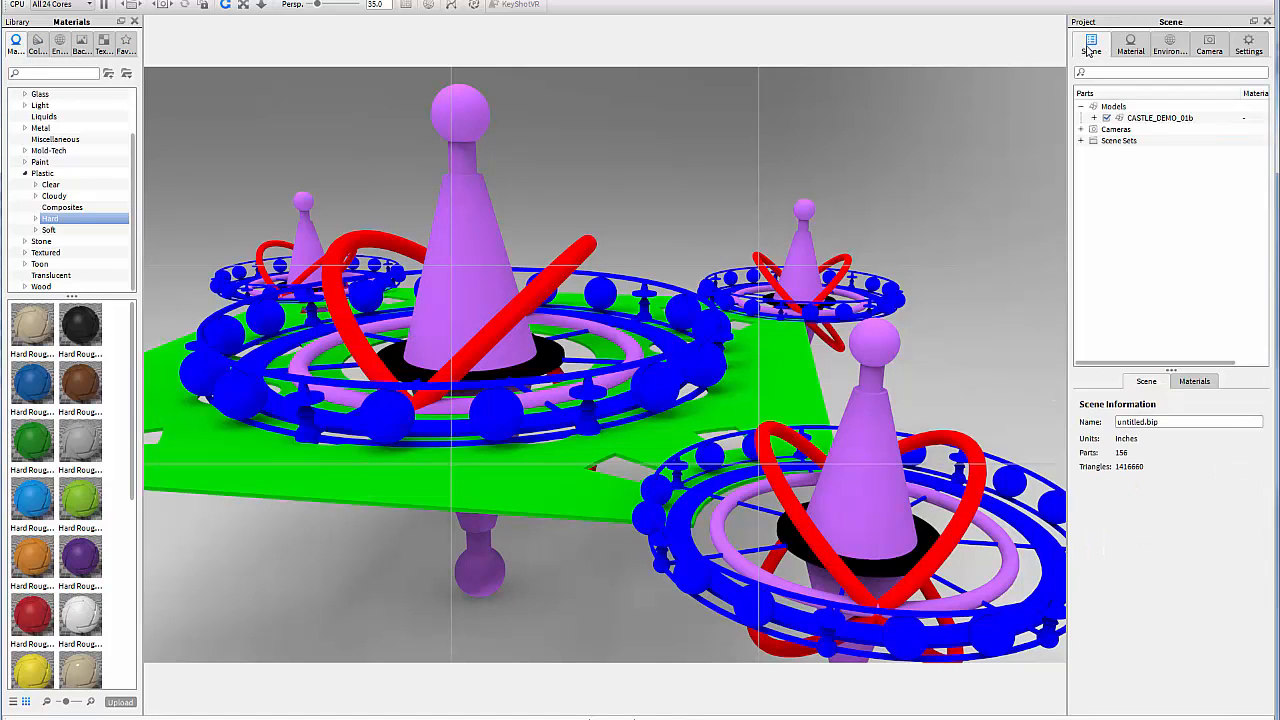
pyautogui.click(1083, 130)
pyautogui.click(1083, 130)
pyautogui.click(1094, 118)
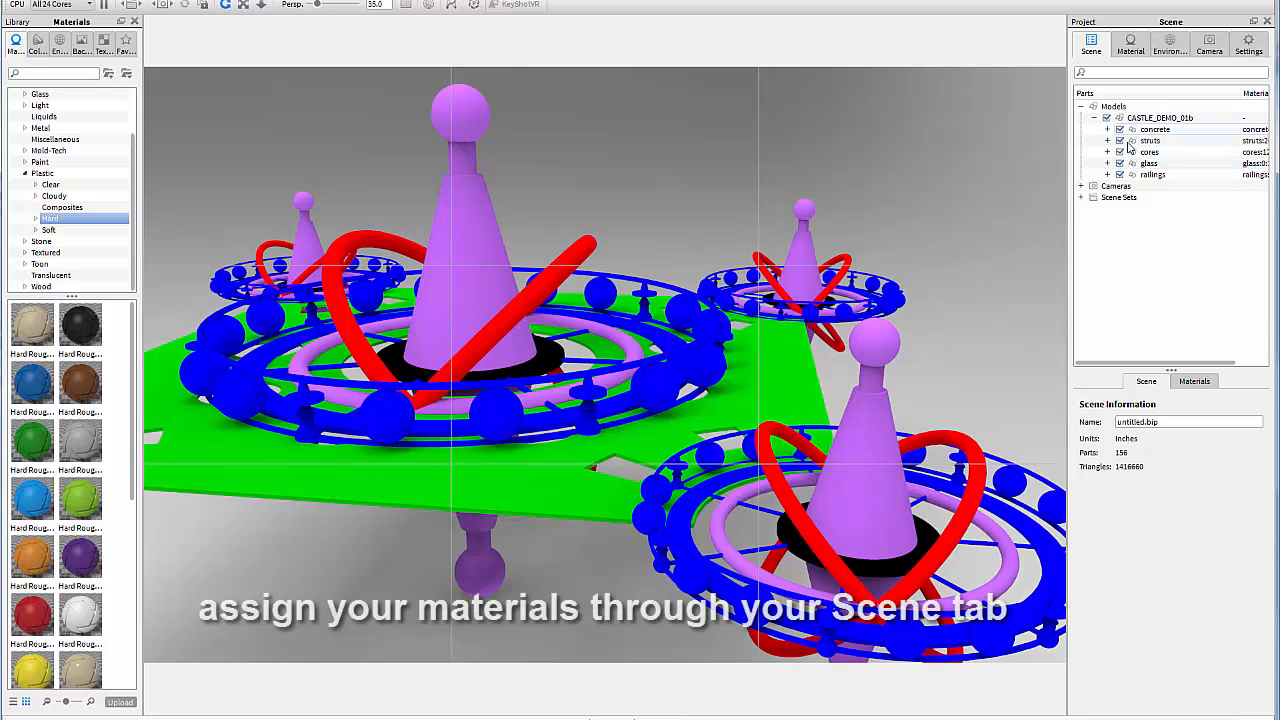
pyautogui.click(1197, 381)
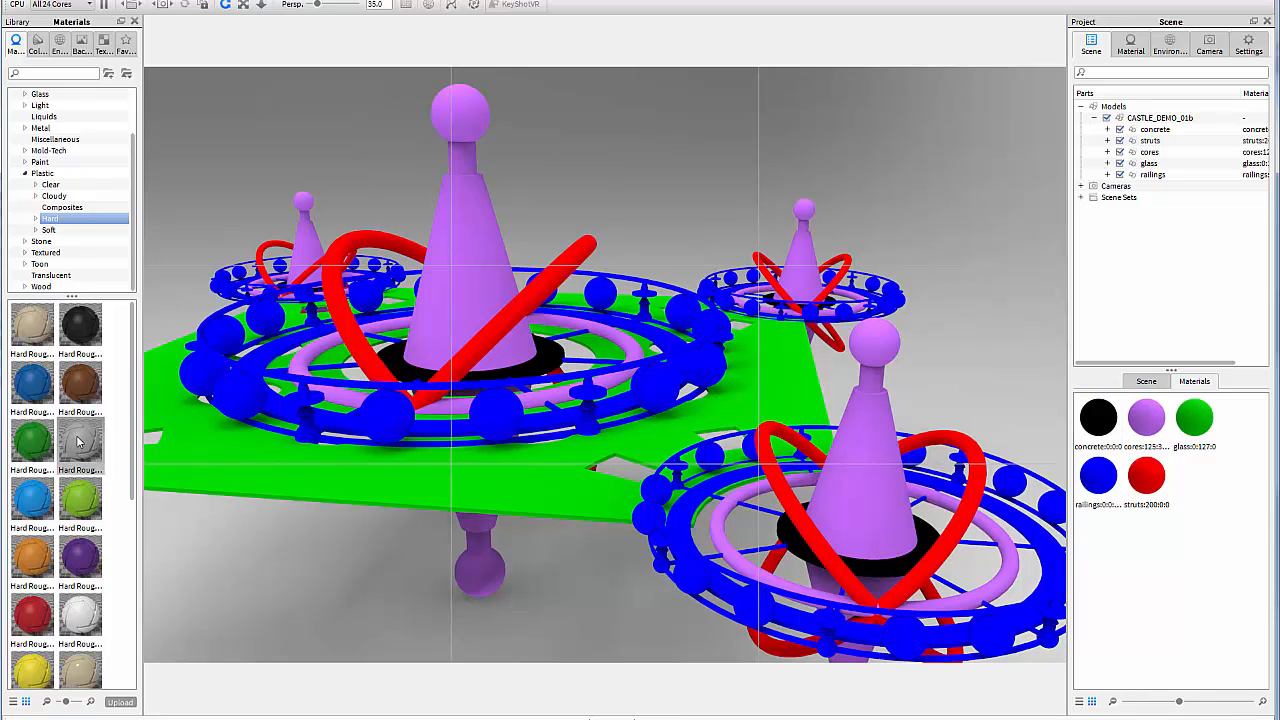
pyautogui.moveTo(78, 615)
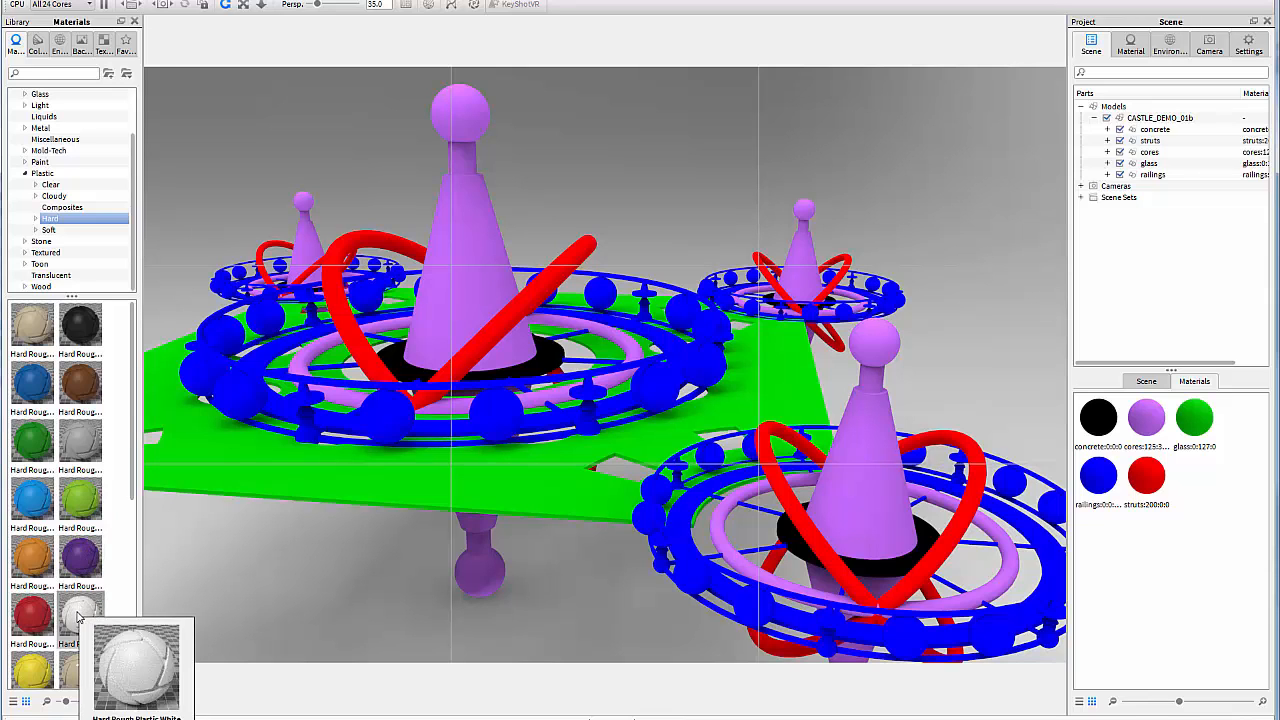
pyautogui.moveTo(78, 615); pyautogui.dragTo(1150, 132)
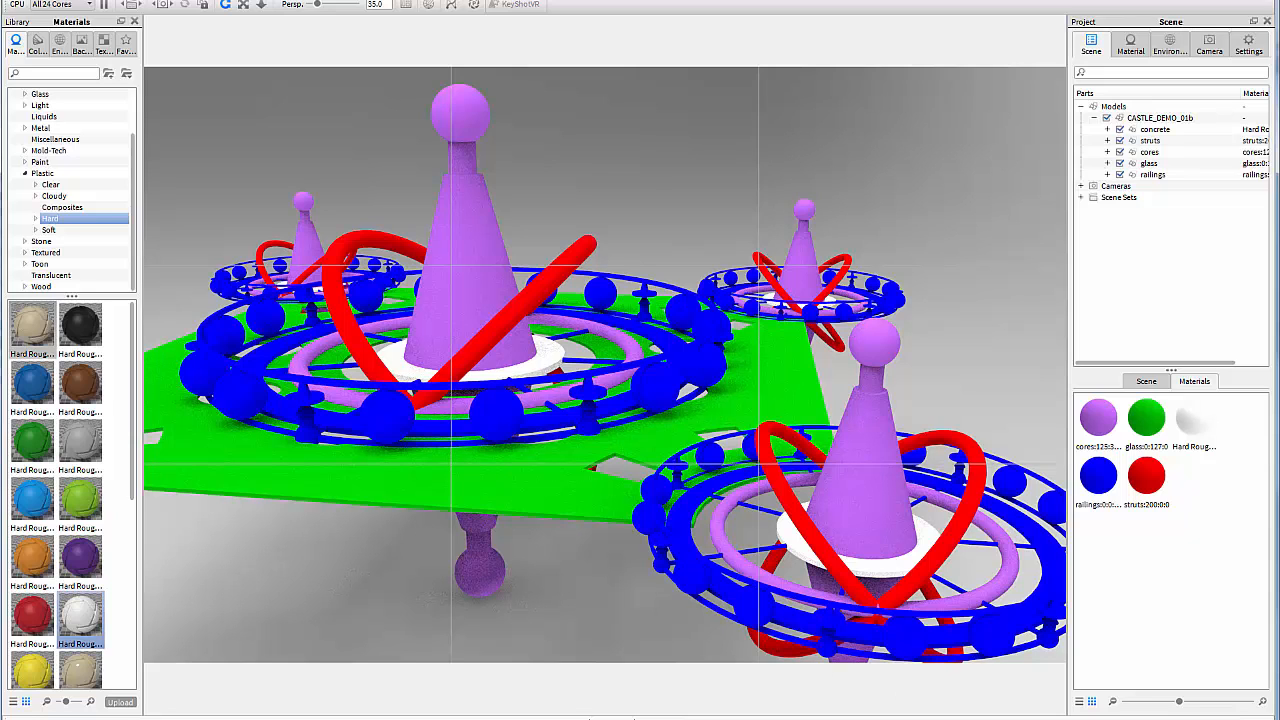
# - Find a blue anodized material among the metals and assign it to the castle's railings
pyautogui.click(40, 128)
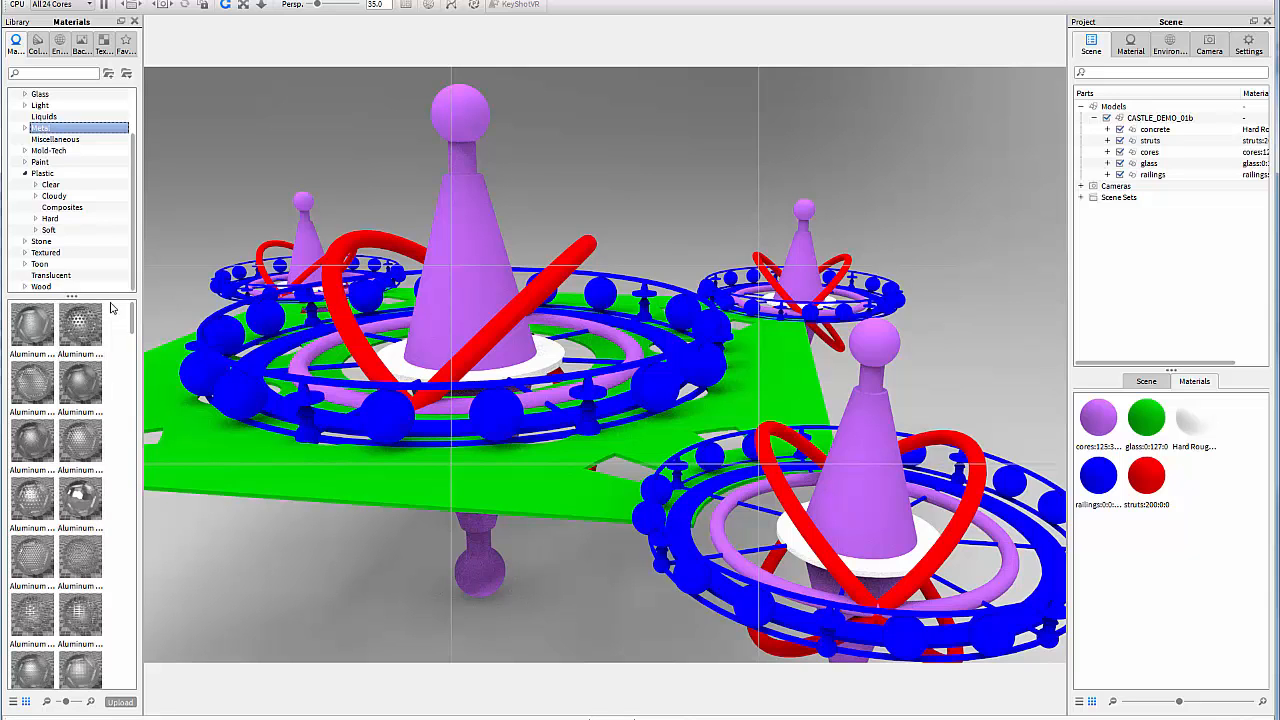
pyautogui.moveTo(133, 318); pyautogui.dragTo(136, 358)
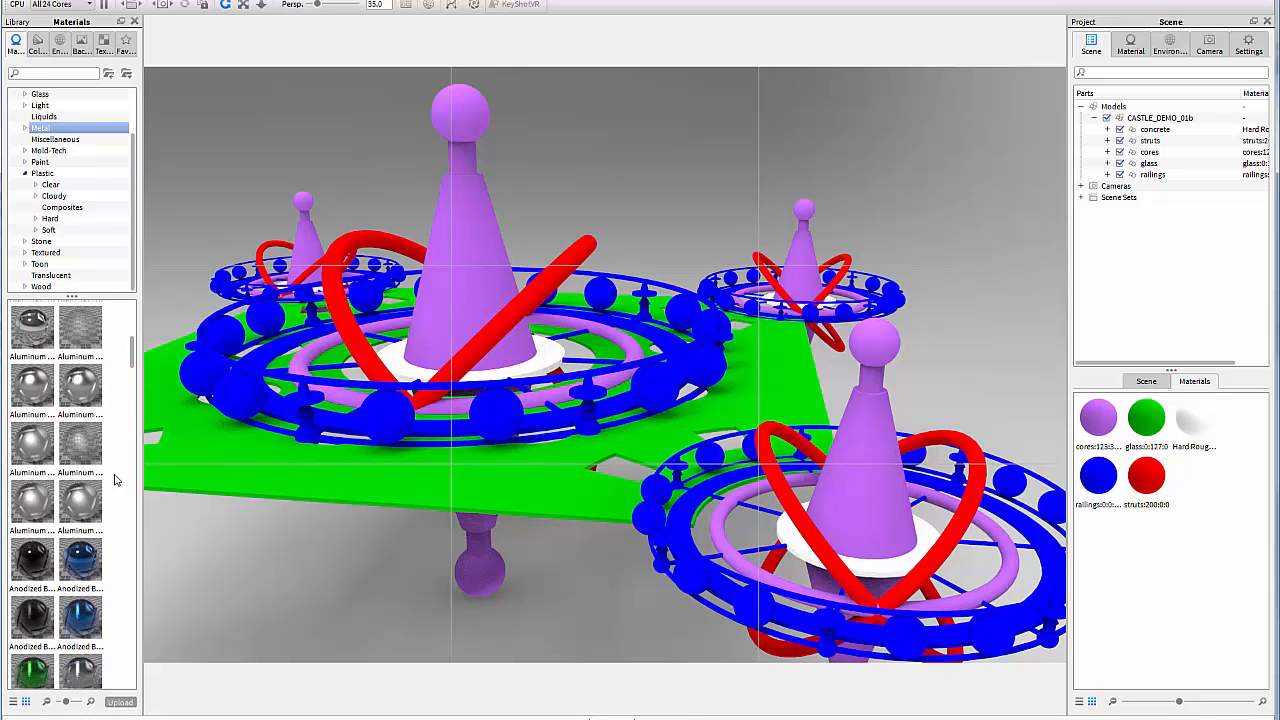
pyautogui.moveTo(89, 502)
pyautogui.mouseDown()
pyautogui.moveTo(236, 433)
pyautogui.moveTo(388, 422)
pyautogui.moveTo(185, 450)
pyautogui.moveTo(82, 502)
pyautogui.mouseUp()
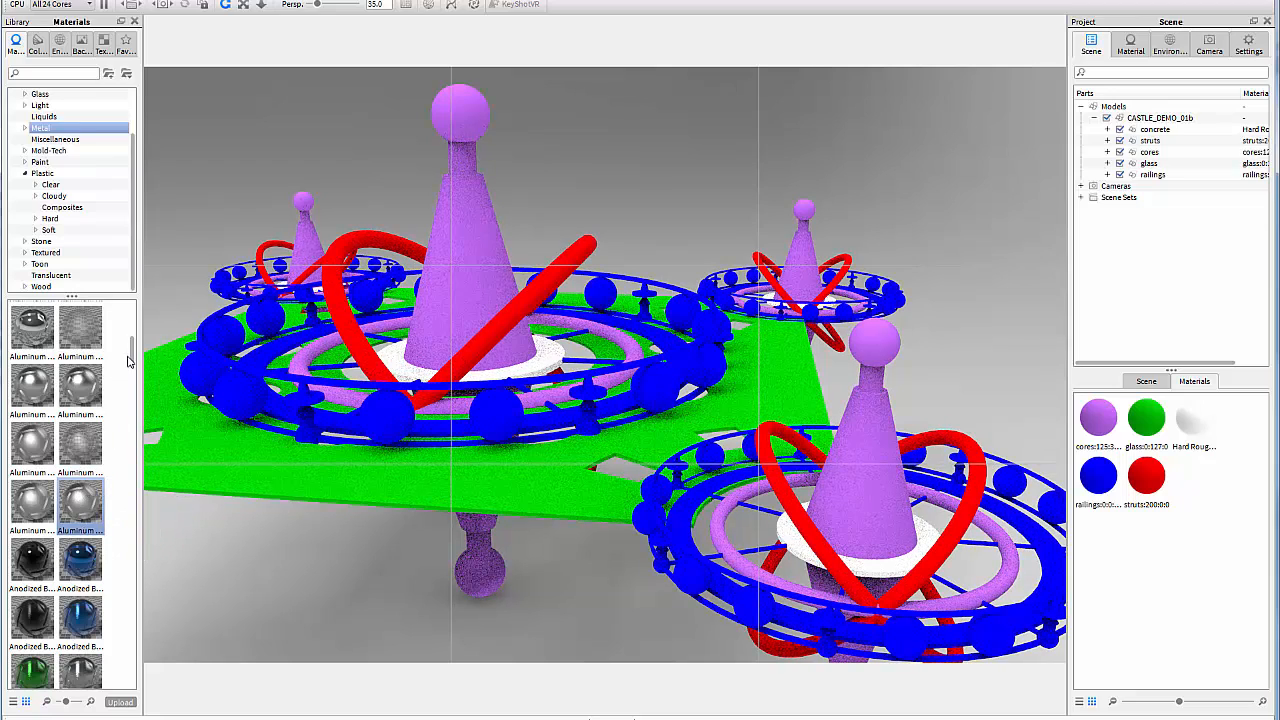
pyautogui.moveTo(132, 360); pyautogui.dragTo(132, 378)
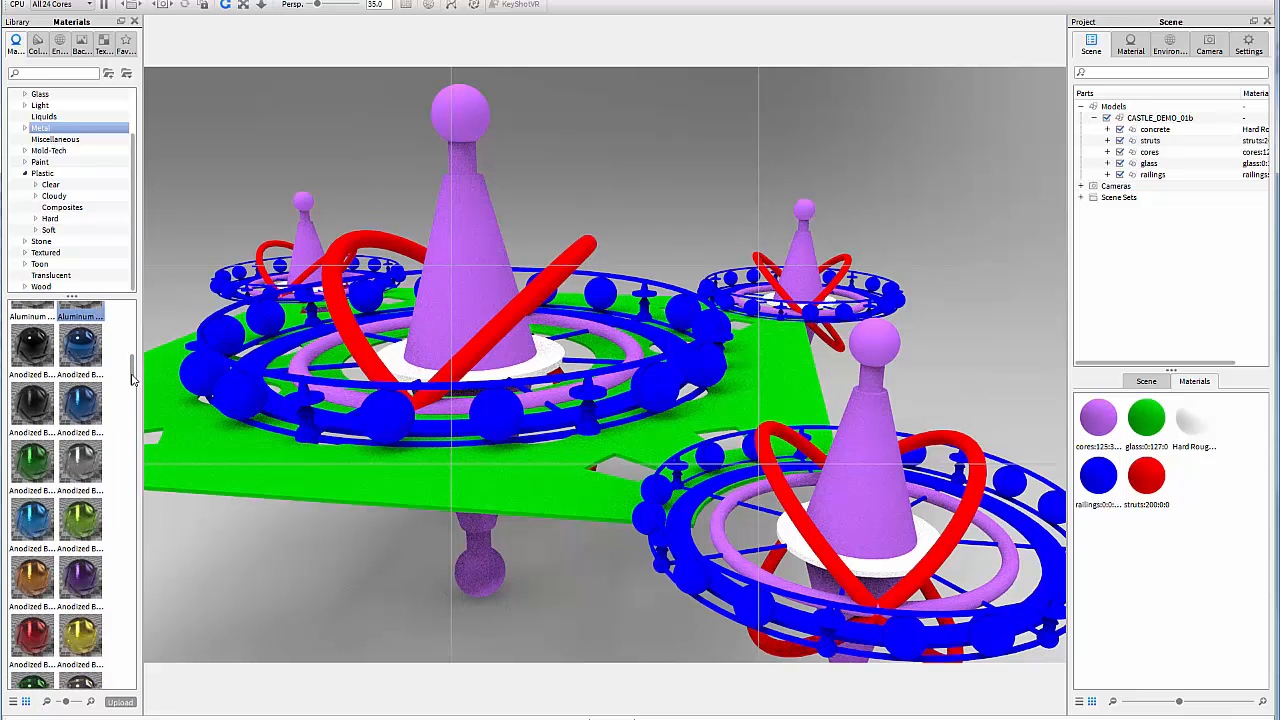
pyautogui.moveTo(132, 378); pyautogui.dragTo(390, 415)
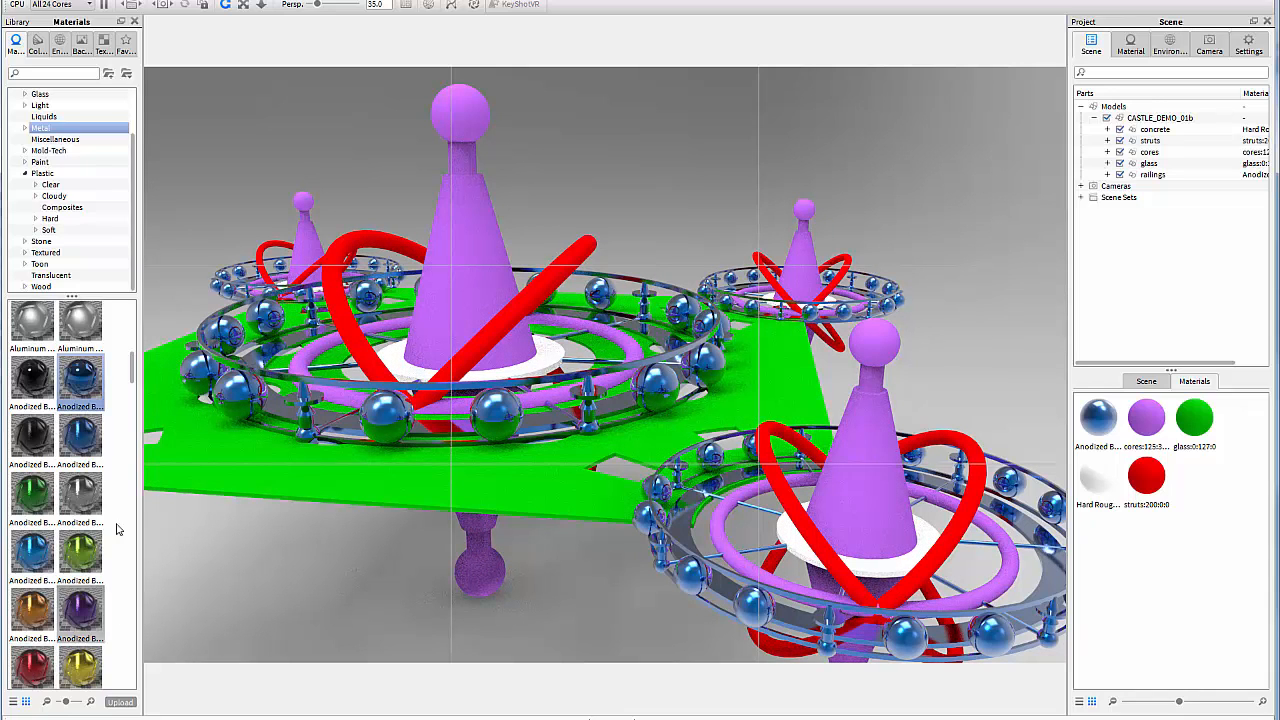
# - Assign Anodized Red to the struts and a gray anodized metal to the cores
pyautogui.scroll(-5, 132, 378)
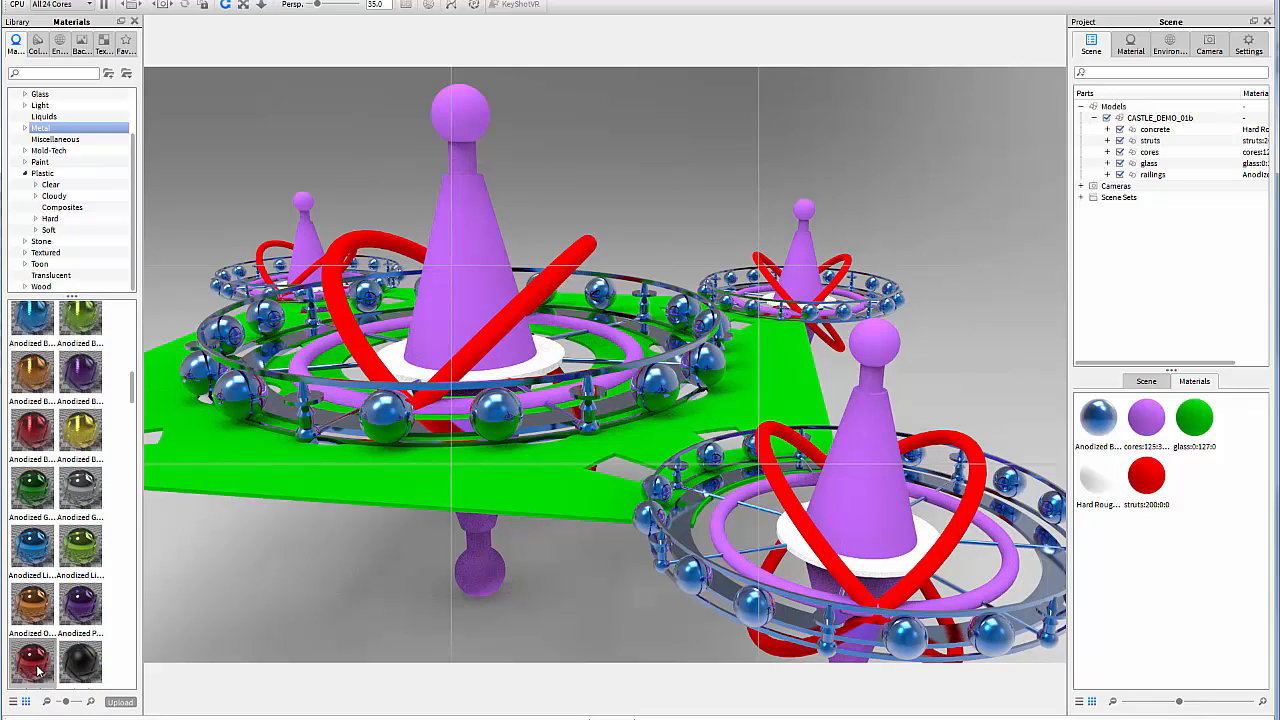
pyautogui.moveTo(38, 670); pyautogui.dragTo(551, 280)
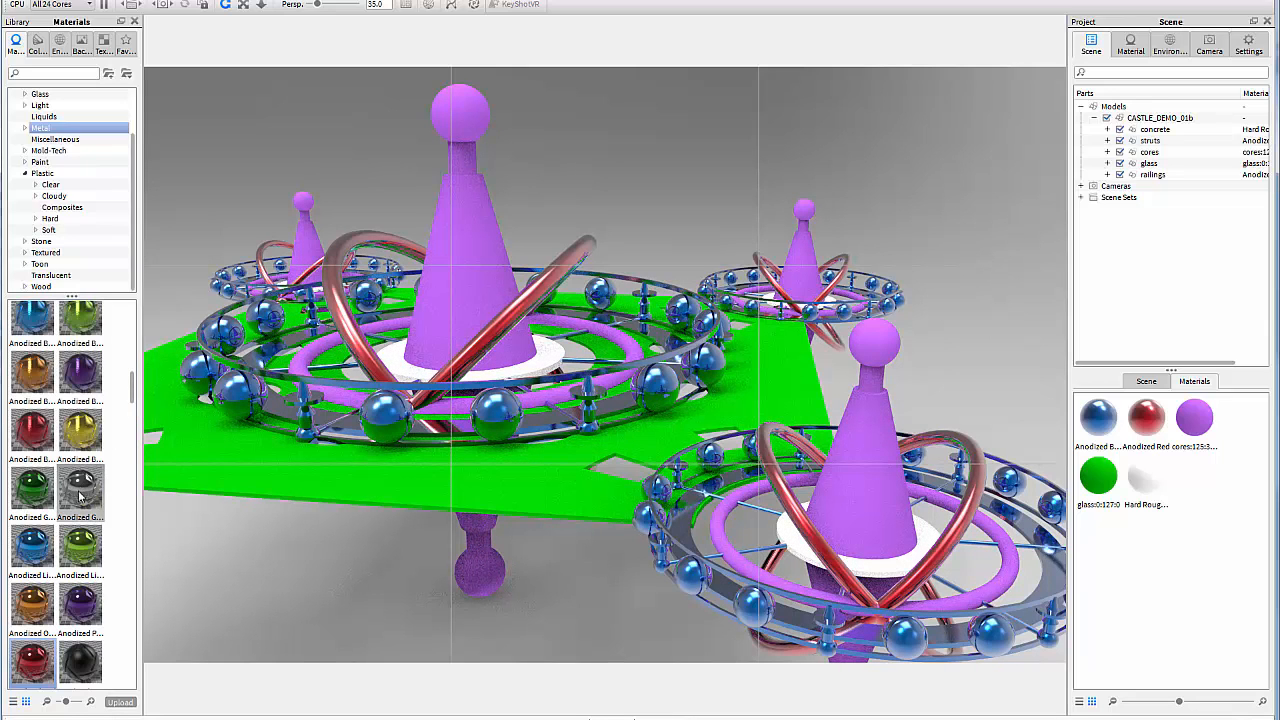
pyautogui.moveTo(80, 490); pyautogui.dragTo(468, 206)
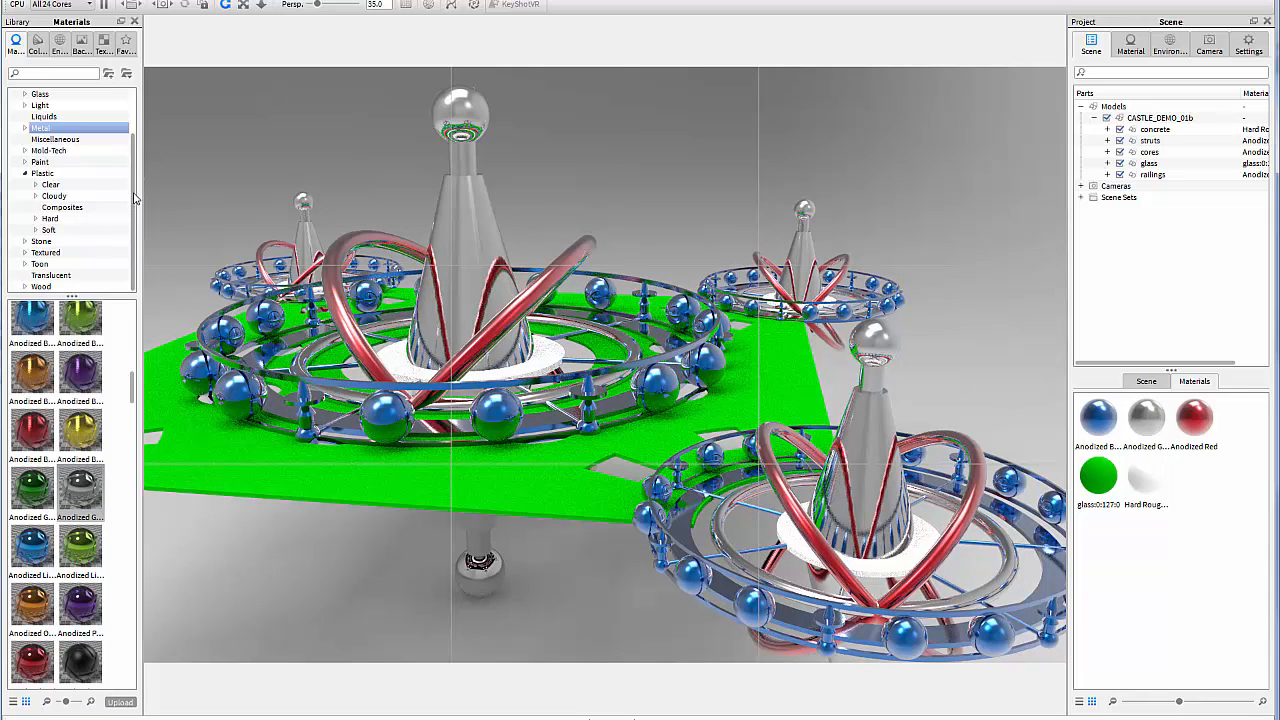
# - Assign a yellow refractive glass material to the castle's green platform
pyautogui.press('Up')
pyautogui.press('Up')
pyautogui.press('Up')
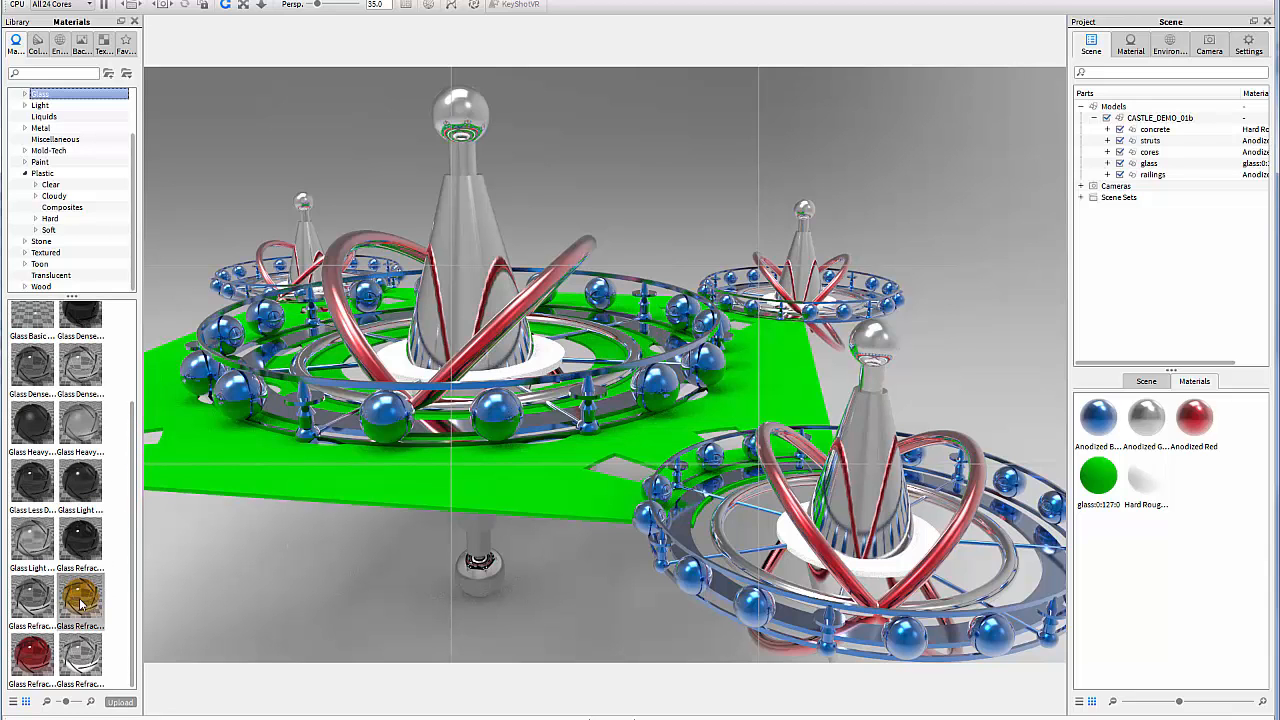
pyautogui.moveTo(80, 600); pyautogui.dragTo(242, 461)
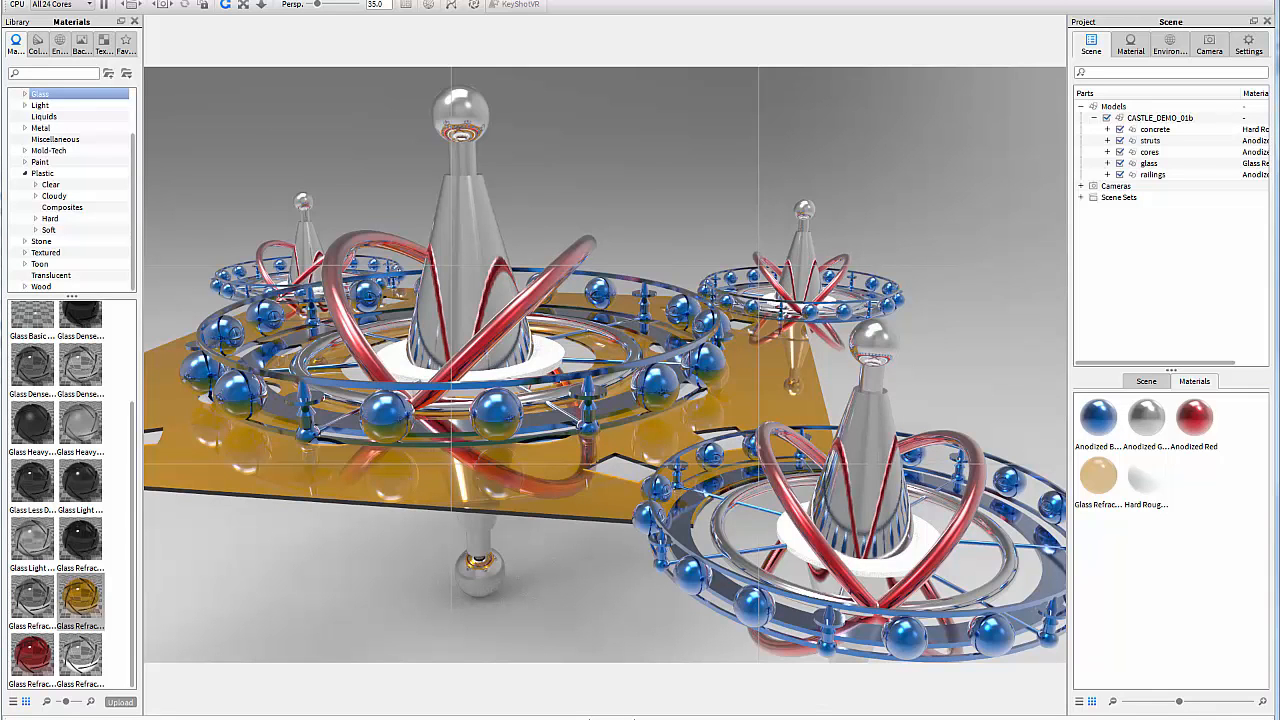
# - Set the render output folder to the Converted folder inside TutorialMovies/Castle in the Documents library
pyautogui.hotkey('ctrl', 'p')
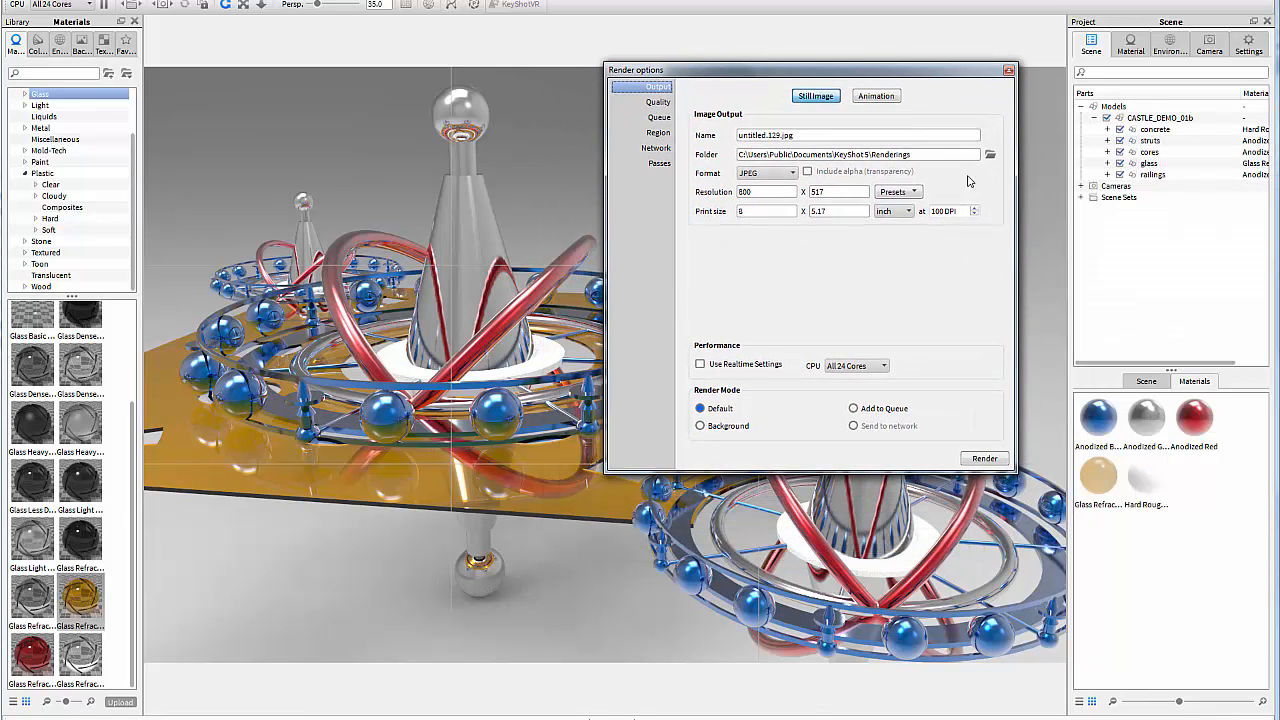
pyautogui.click(990, 155)
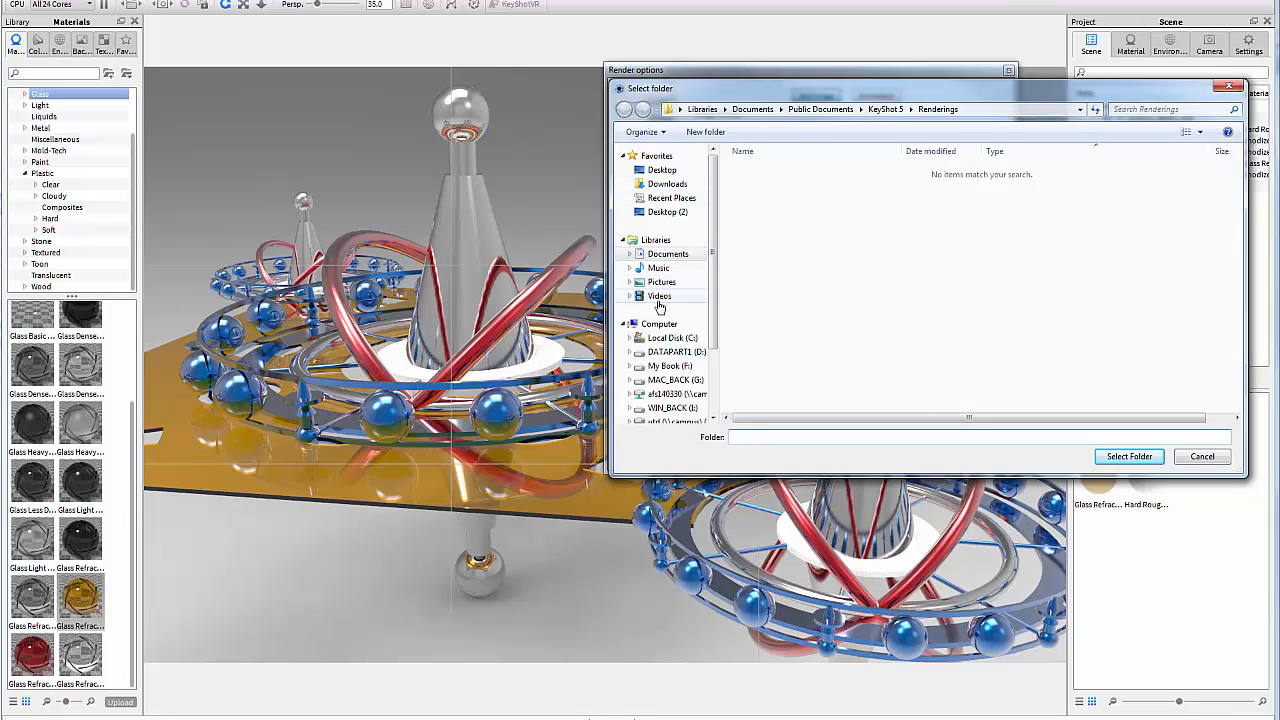
pyautogui.click(668, 254)
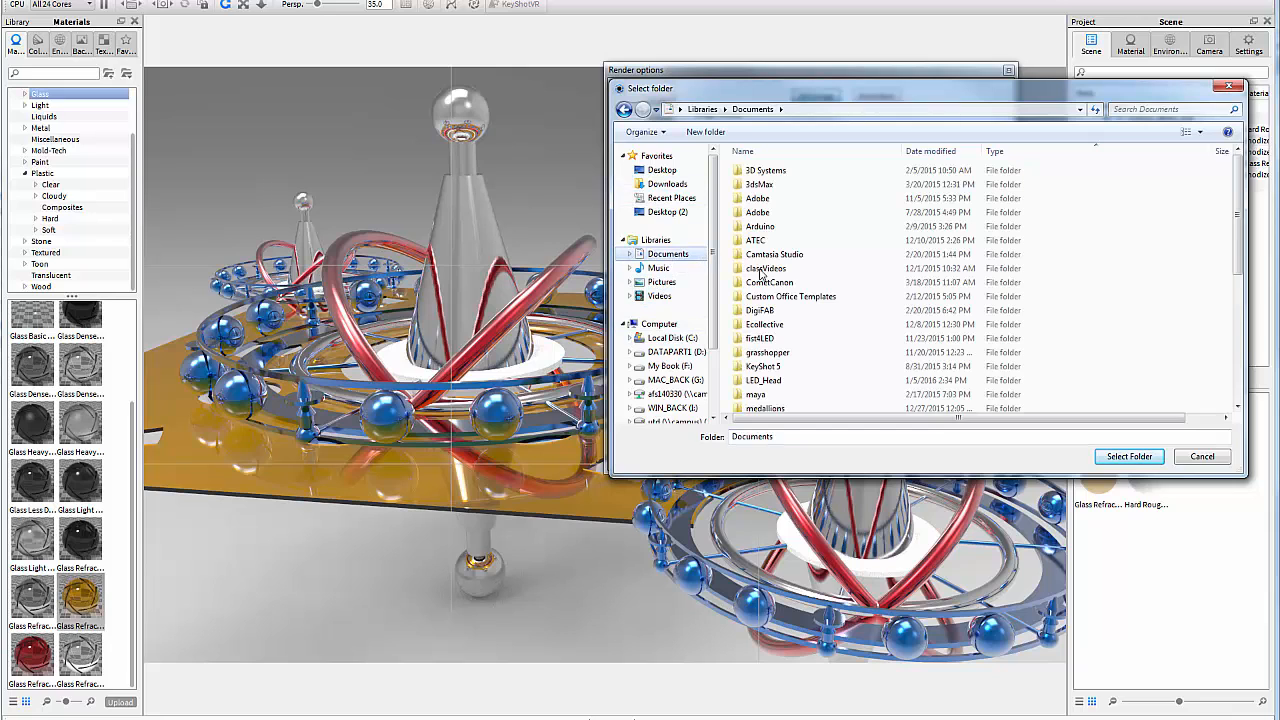
pyautogui.moveTo(1238, 225); pyautogui.dragTo(1239, 346)
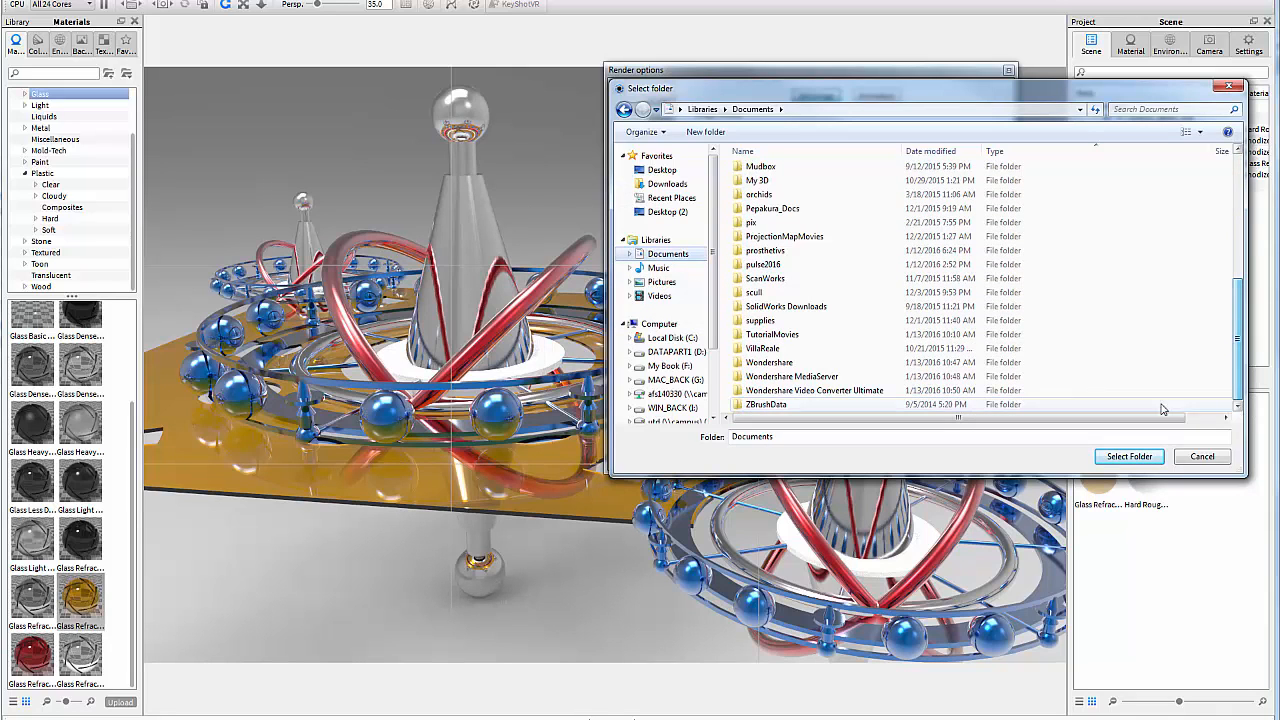
pyautogui.doubleClick(772, 334)
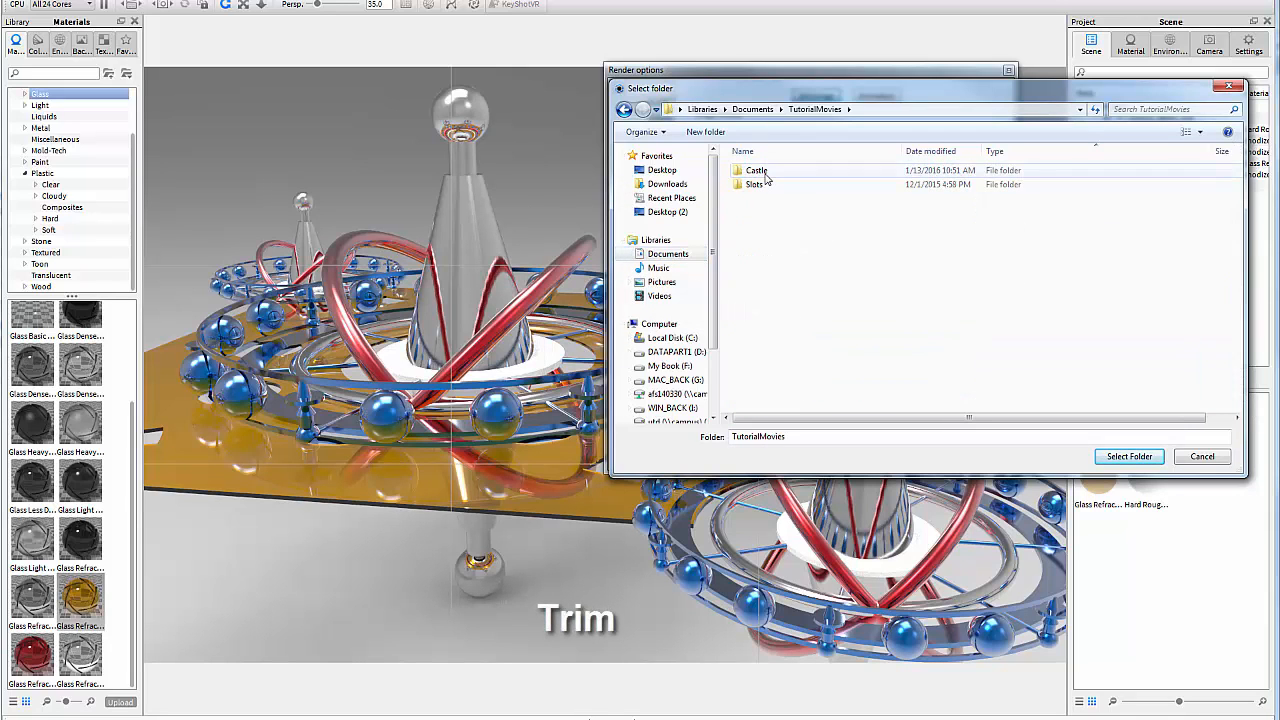
pyautogui.doubleClick(756, 171)
pyautogui.doubleClick(764, 171)
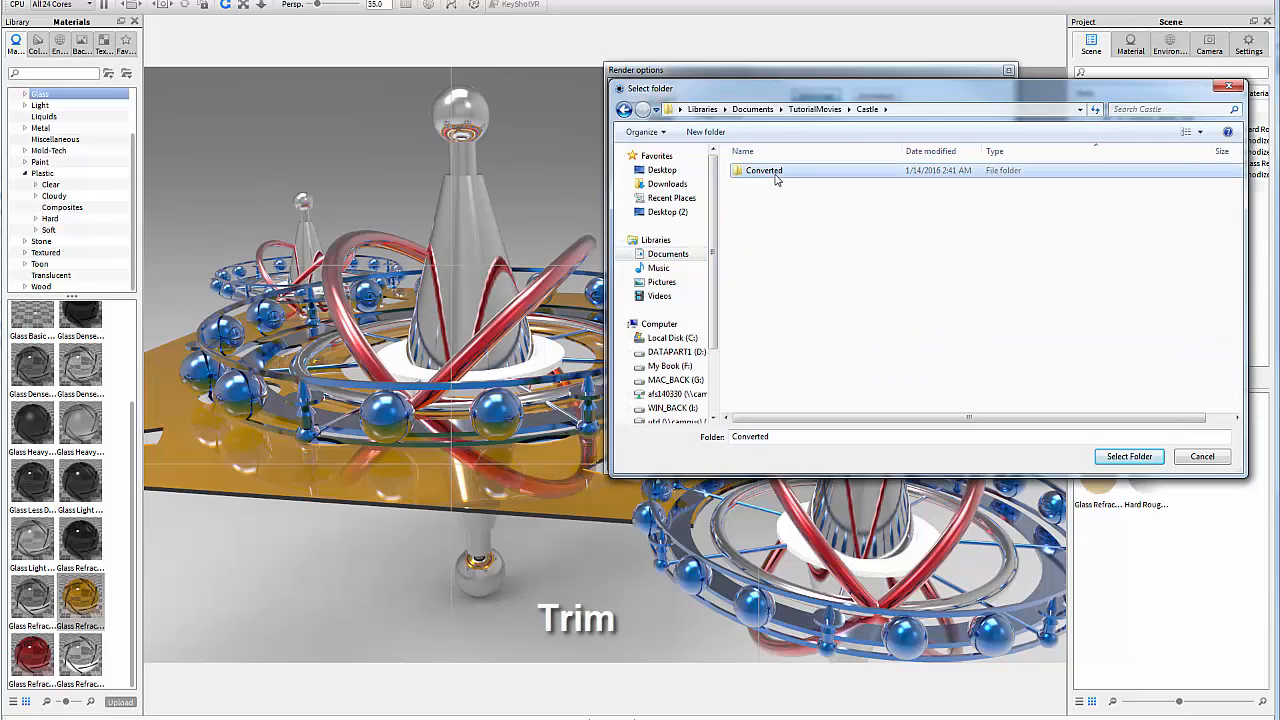
pyautogui.moveTo(783, 436); pyautogui.dragTo(707, 425)
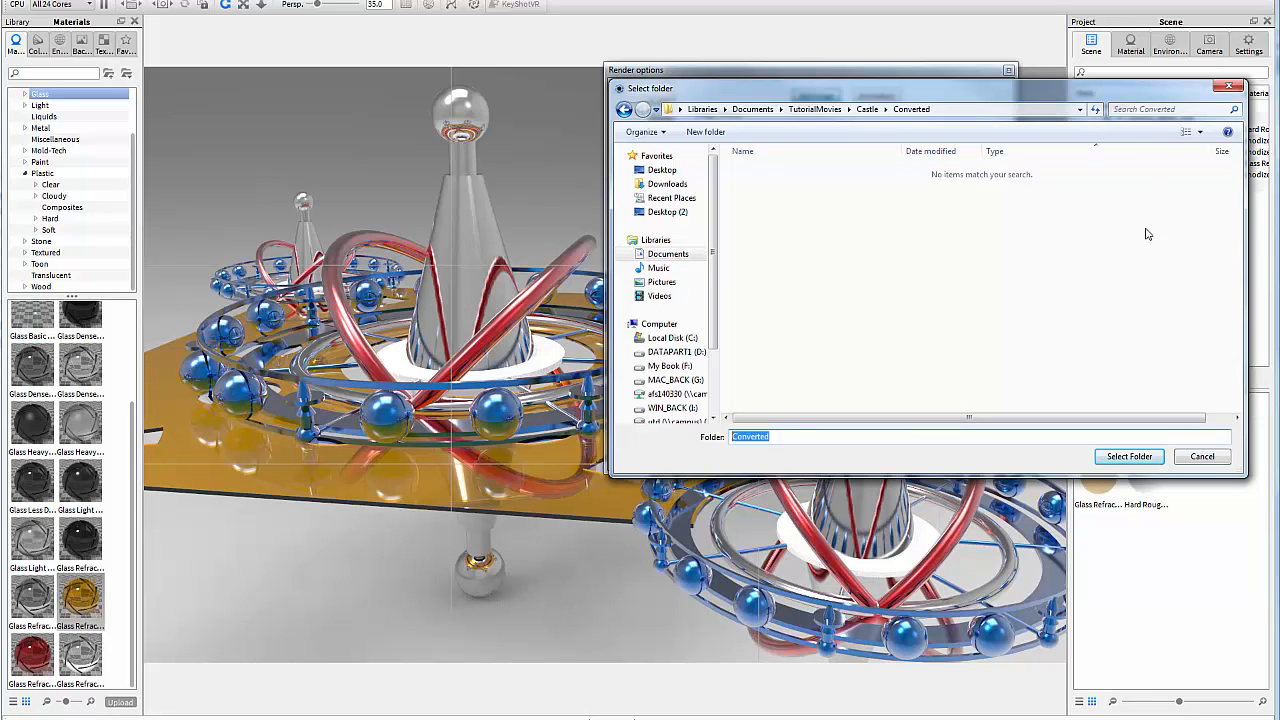
pyautogui.click(1129, 456)
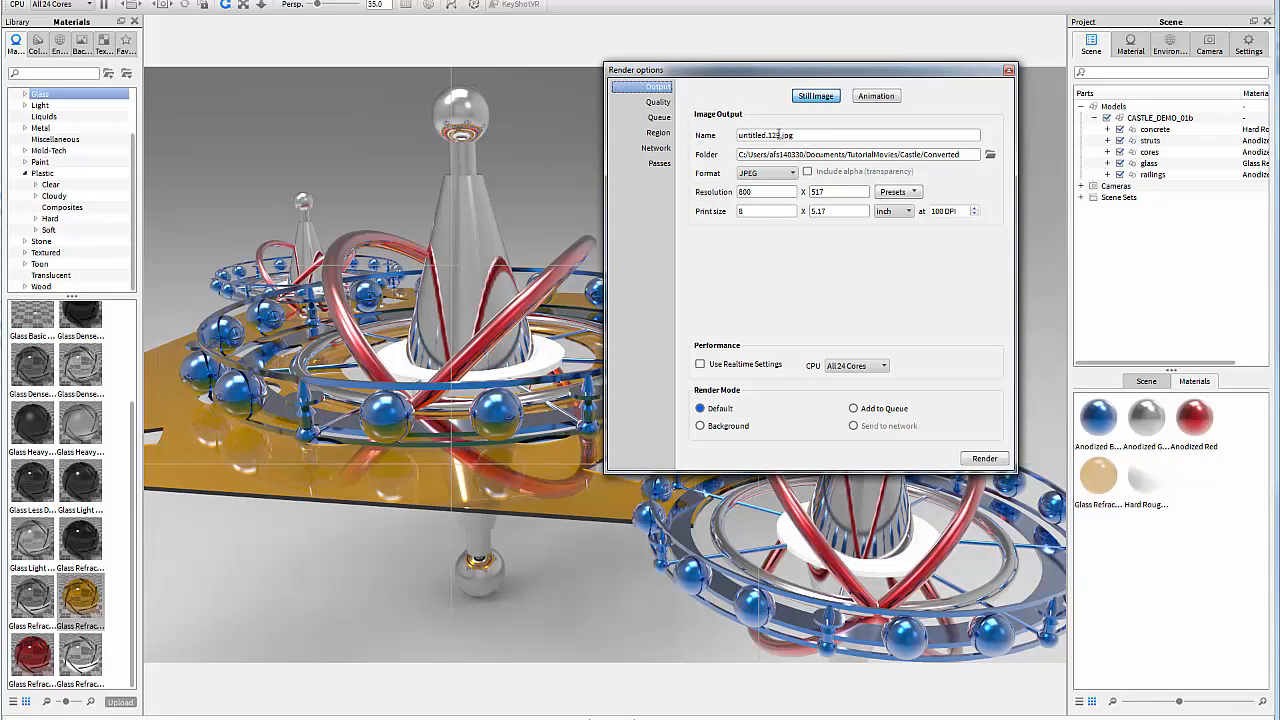
# - Name the still image render shot19 and set its output format to TIFF
pyautogui.moveTo(778, 133); pyautogui.dragTo(729, 136)
pyautogui.write('shot19')
pyautogui.click(795, 175)
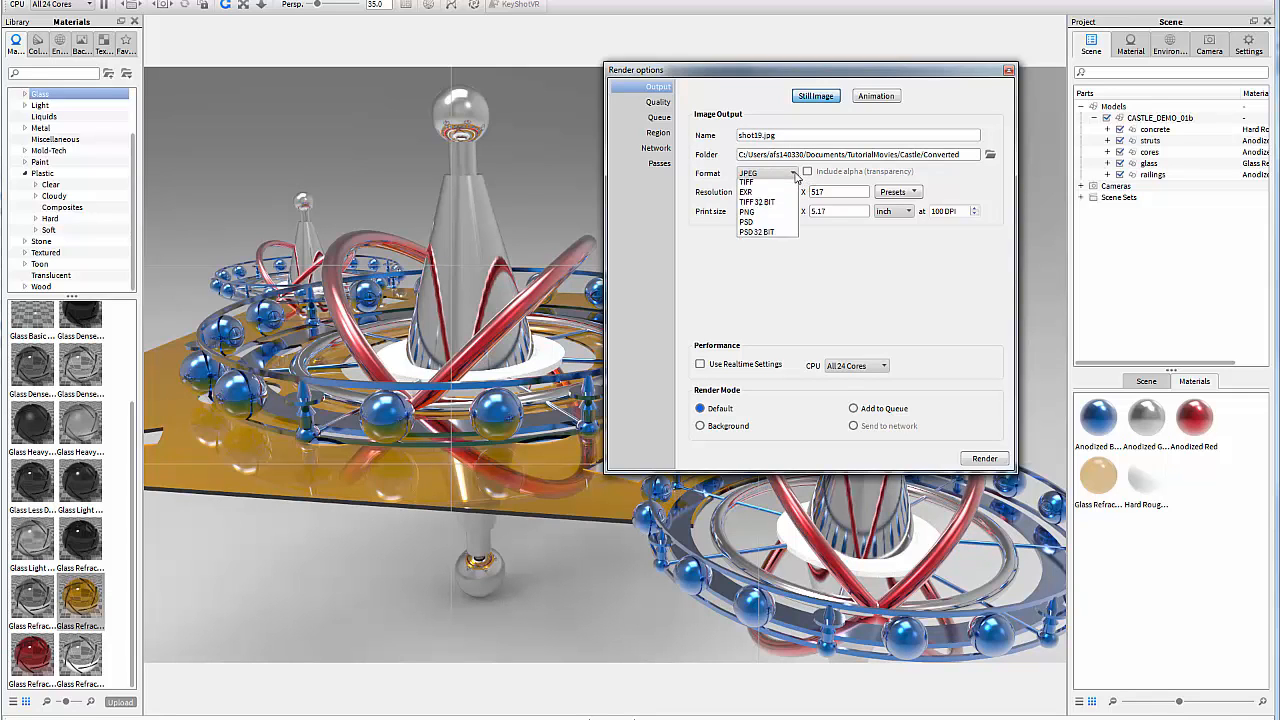
pyautogui.click(769, 197)
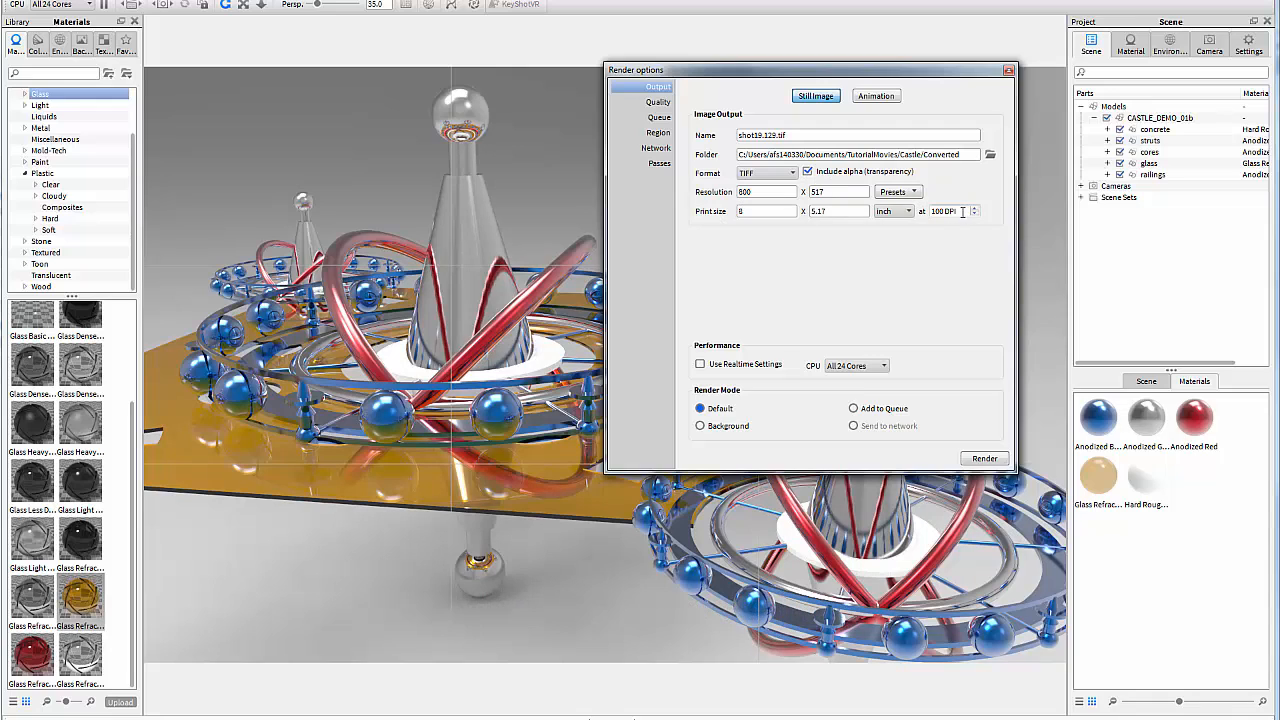
# - Set the render's print resolution to 150 DPI and its print width to 17 inches
pyautogui.moveTo(960, 212); pyautogui.dragTo(909, 214)
pyautogui.write('1')
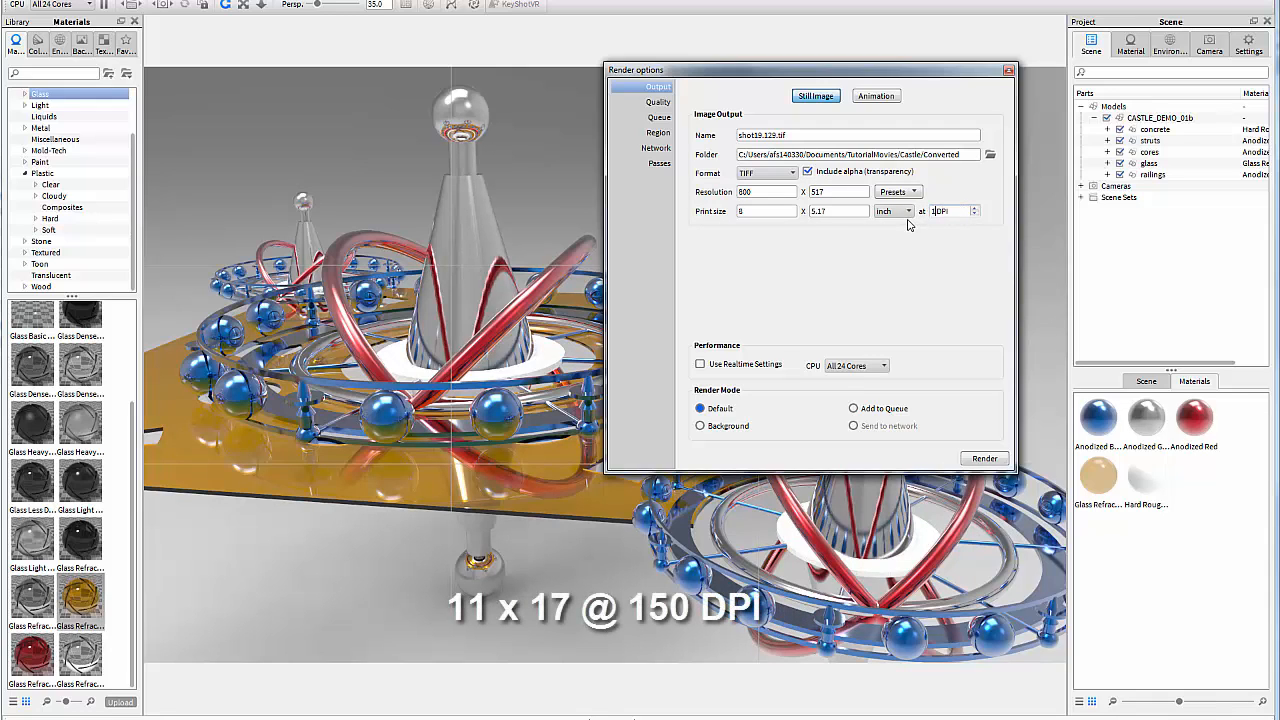
pyautogui.press('Return')
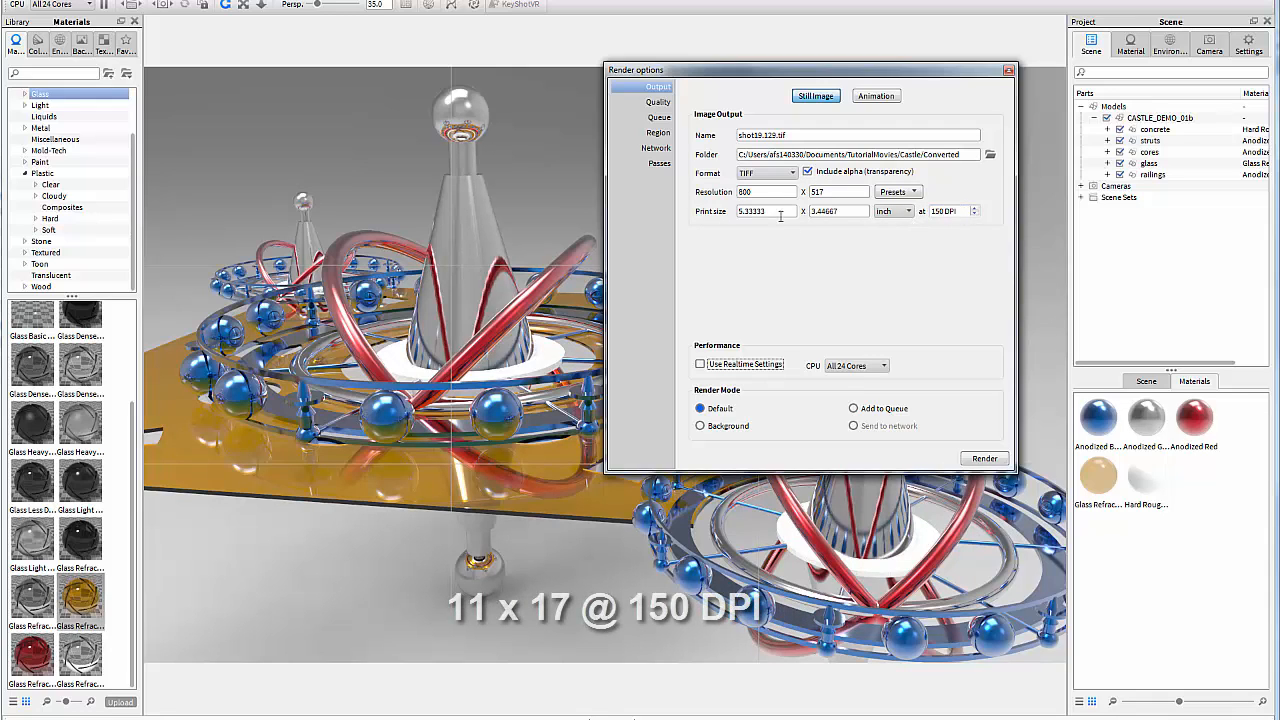
pyautogui.moveTo(766, 211); pyautogui.dragTo(704, 212)
pyautogui.write('17')
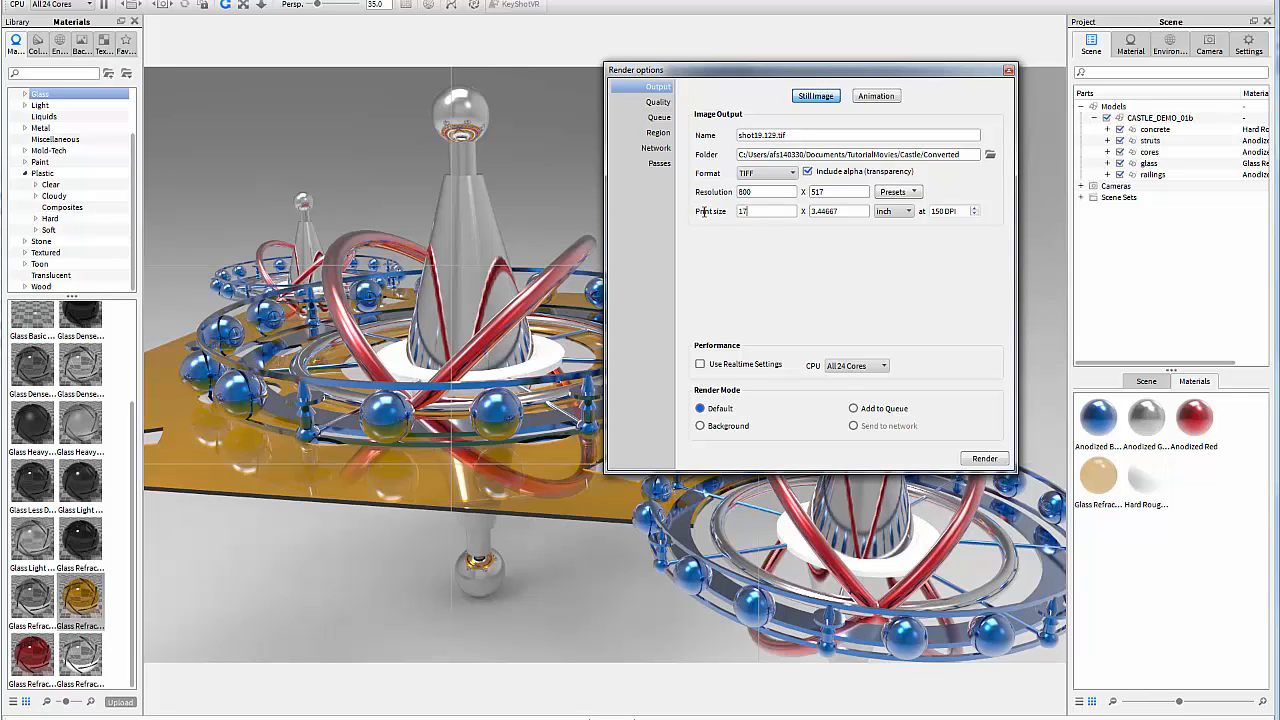
pyautogui.press('Tab')
# - Render the current camera view as a still image, and close the render view and render options
pyautogui.click(983, 460)
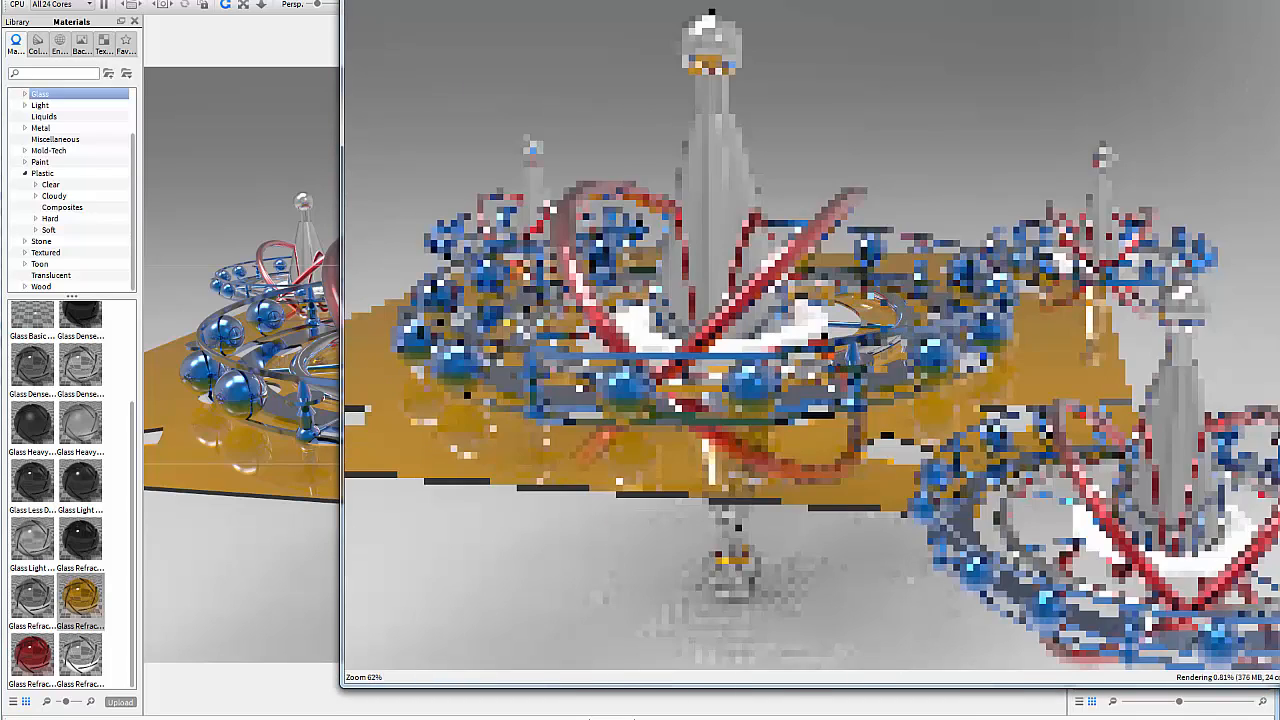
pyautogui.moveTo(810, 0); pyautogui.dragTo(724, 17)
pyautogui.moveTo(888, 1); pyautogui.dragTo(906, 0)
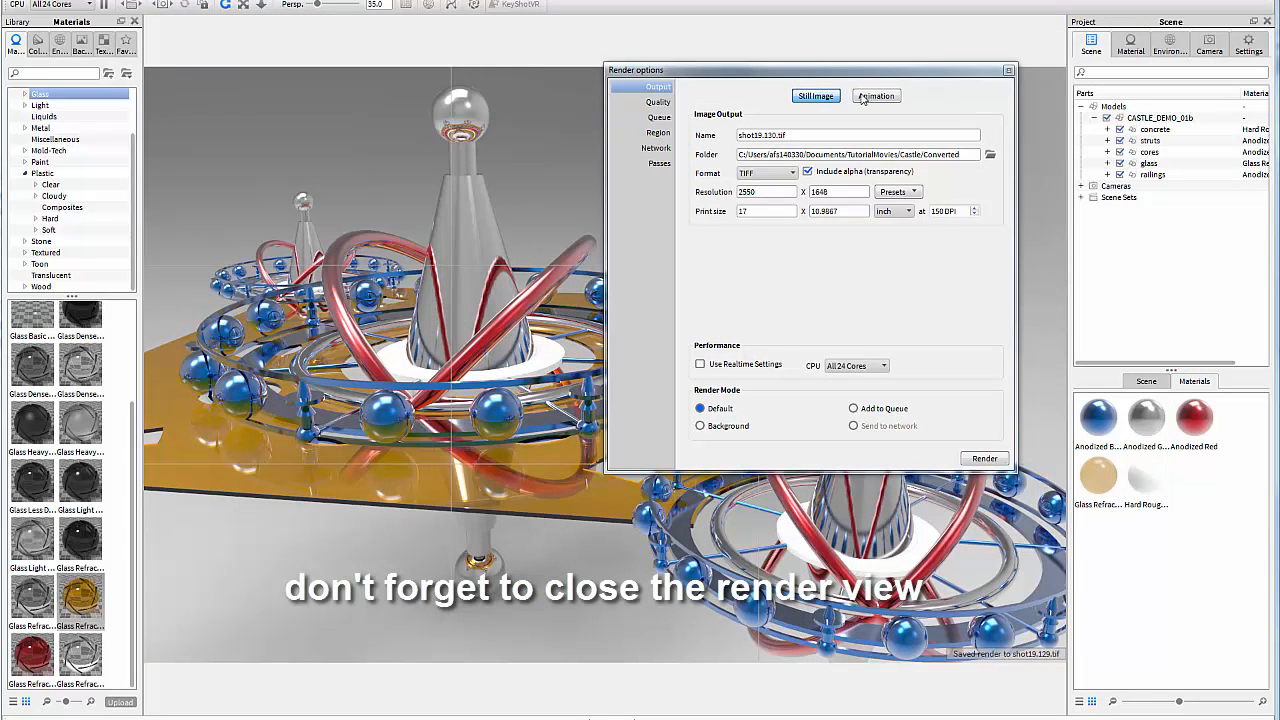
pyautogui.click(1008, 72)
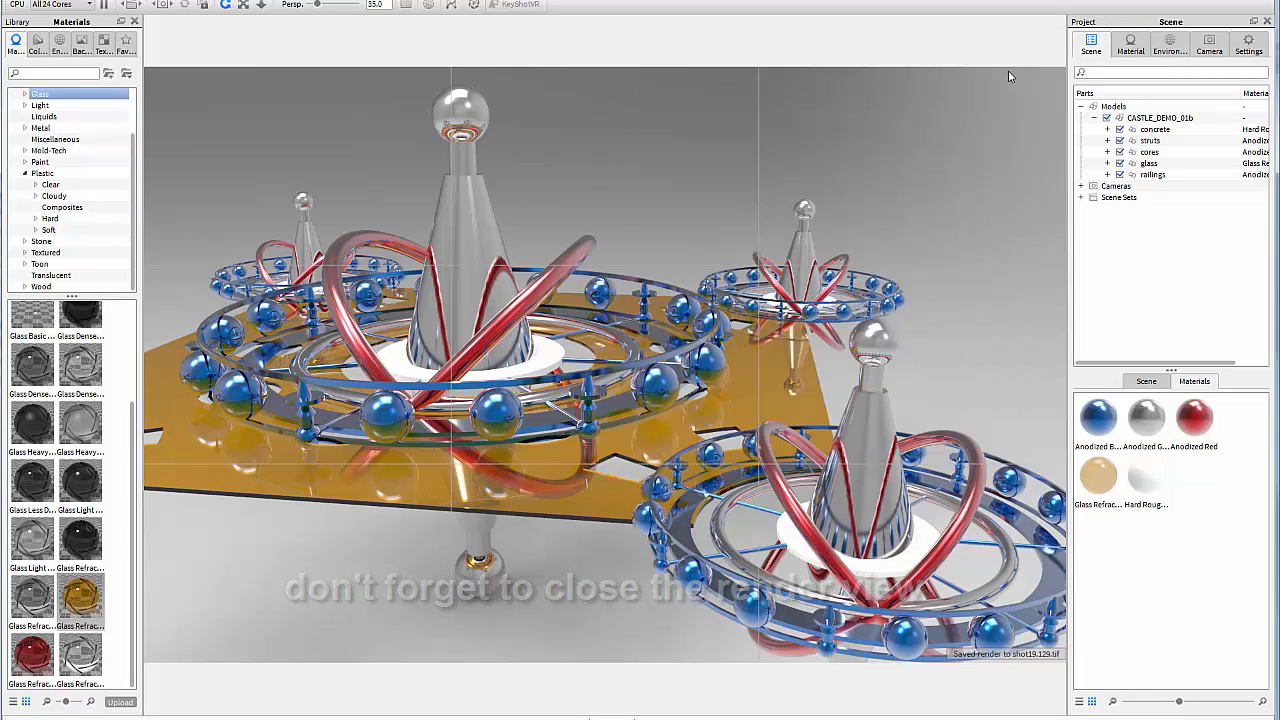
# - Switch to the shot1 camera and render it with the same output settings, closing the render view and options when done
pyautogui.click(1210, 47)
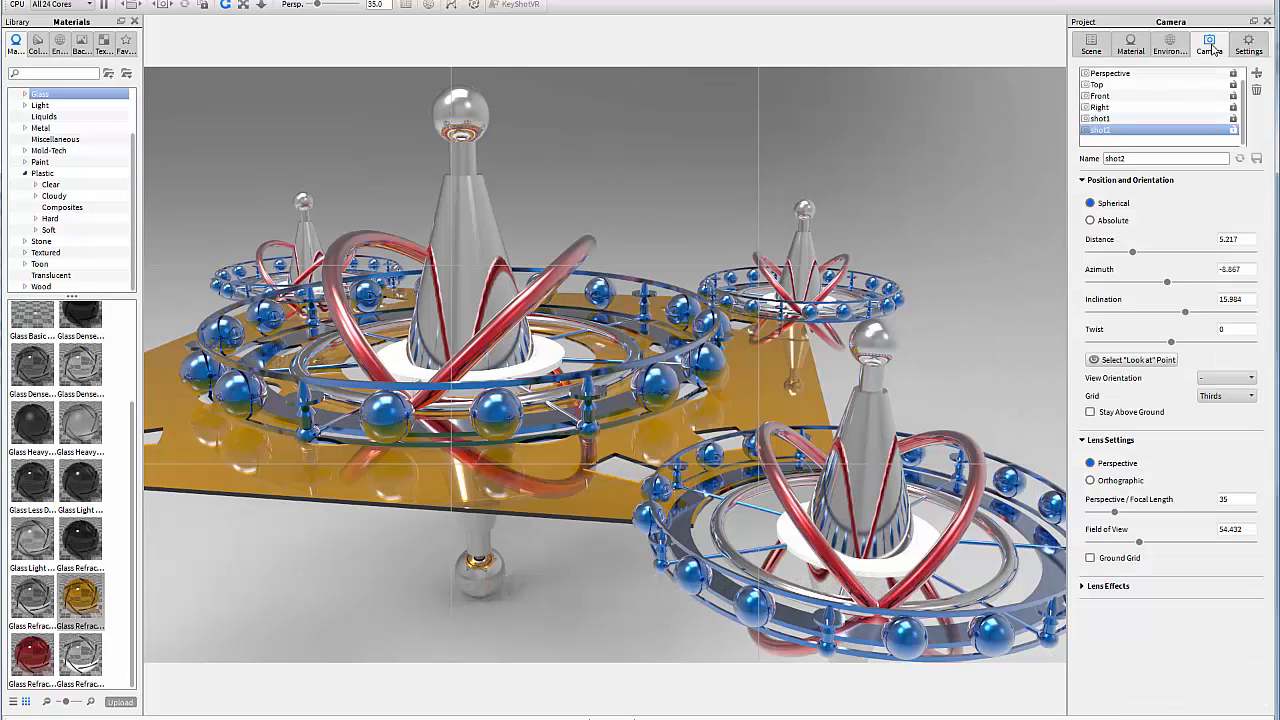
pyautogui.click(1166, 119)
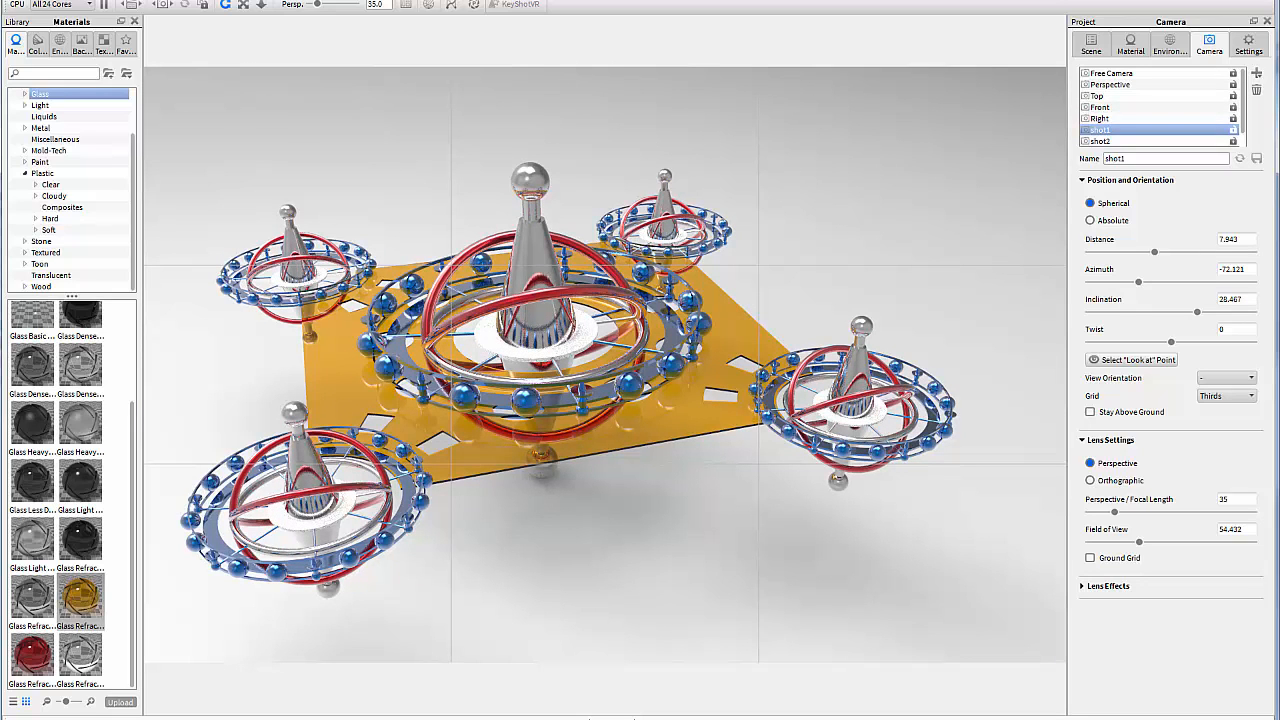
pyautogui.hotkey('ctrl', 'p')
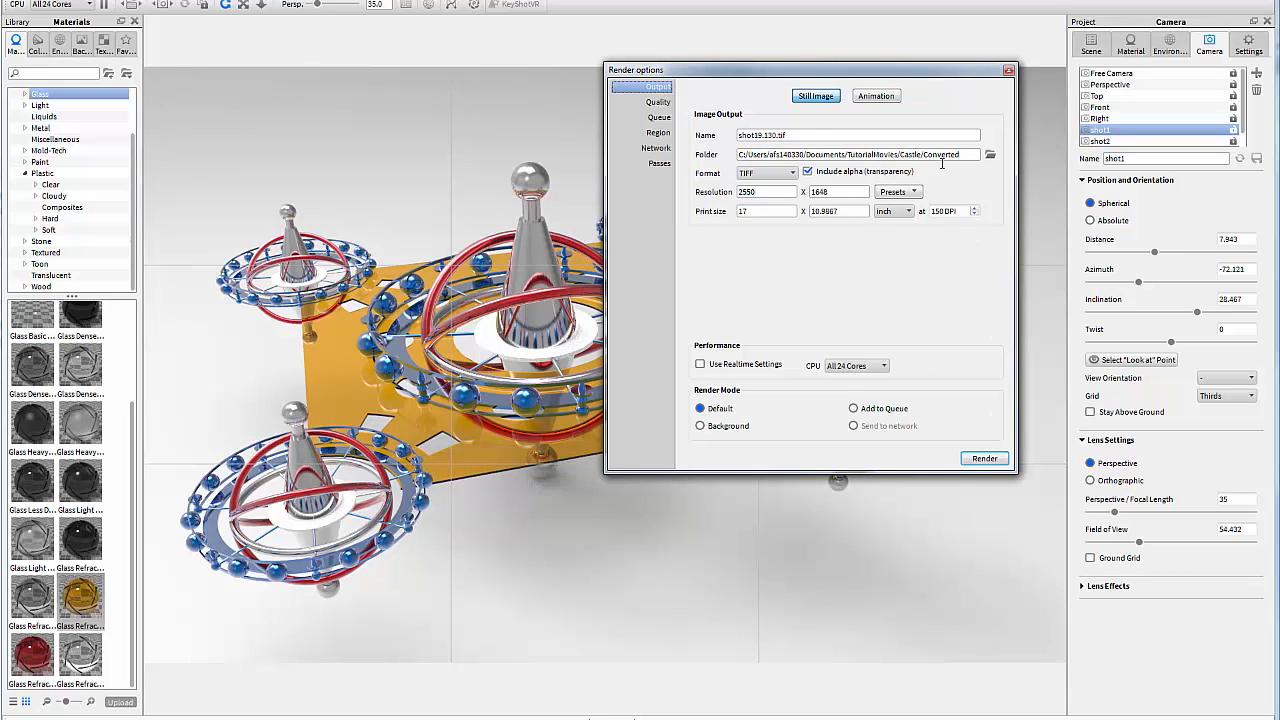
pyautogui.click(988, 458)
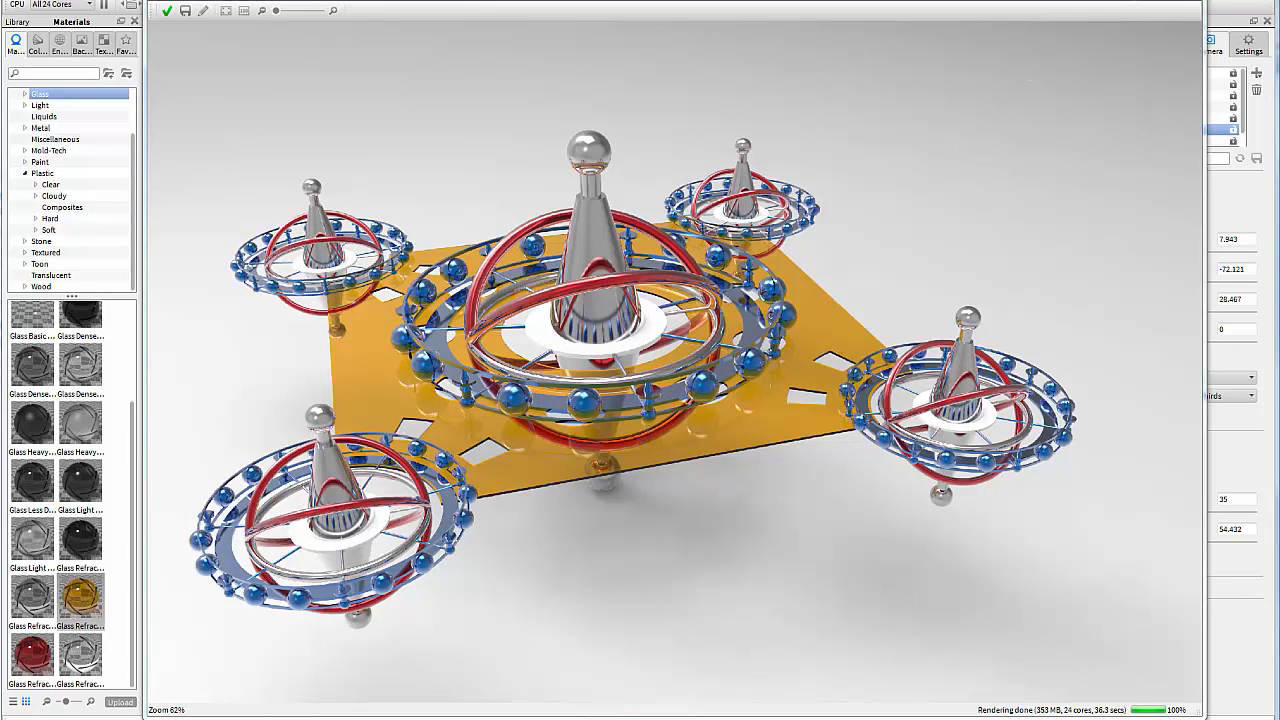
pyautogui.click(1185, 4)
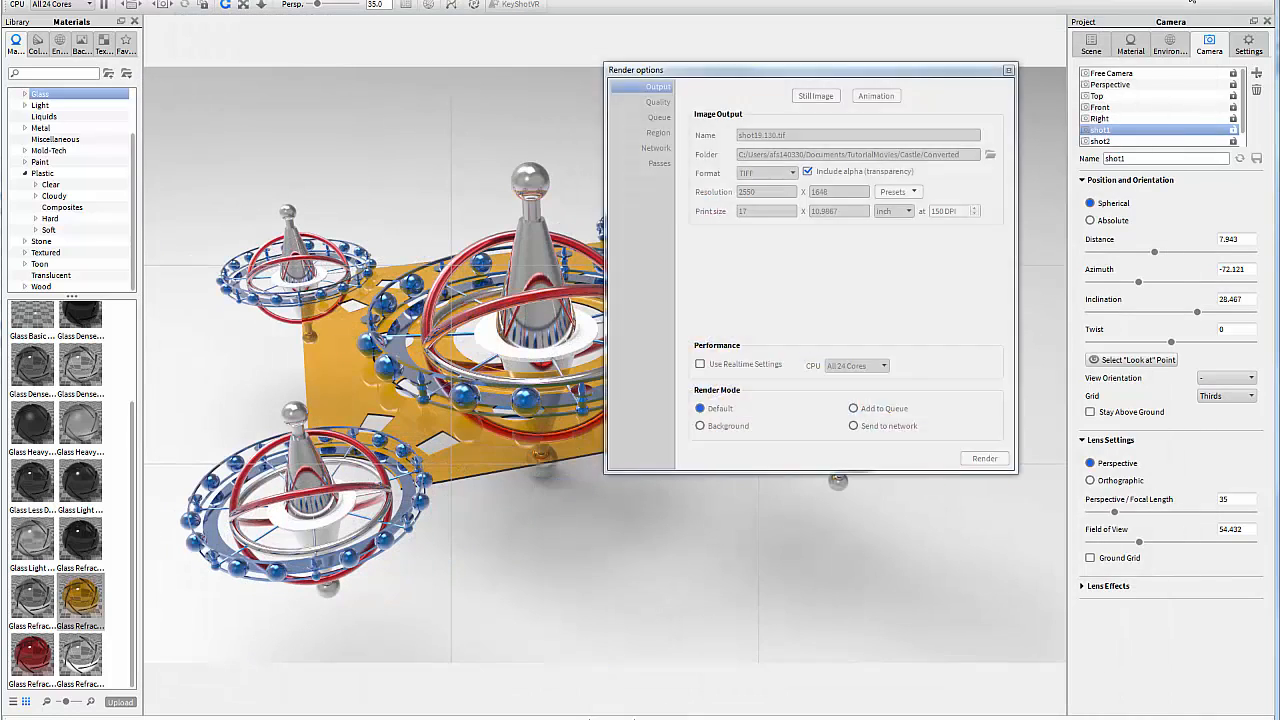
pyautogui.click(1009, 71)
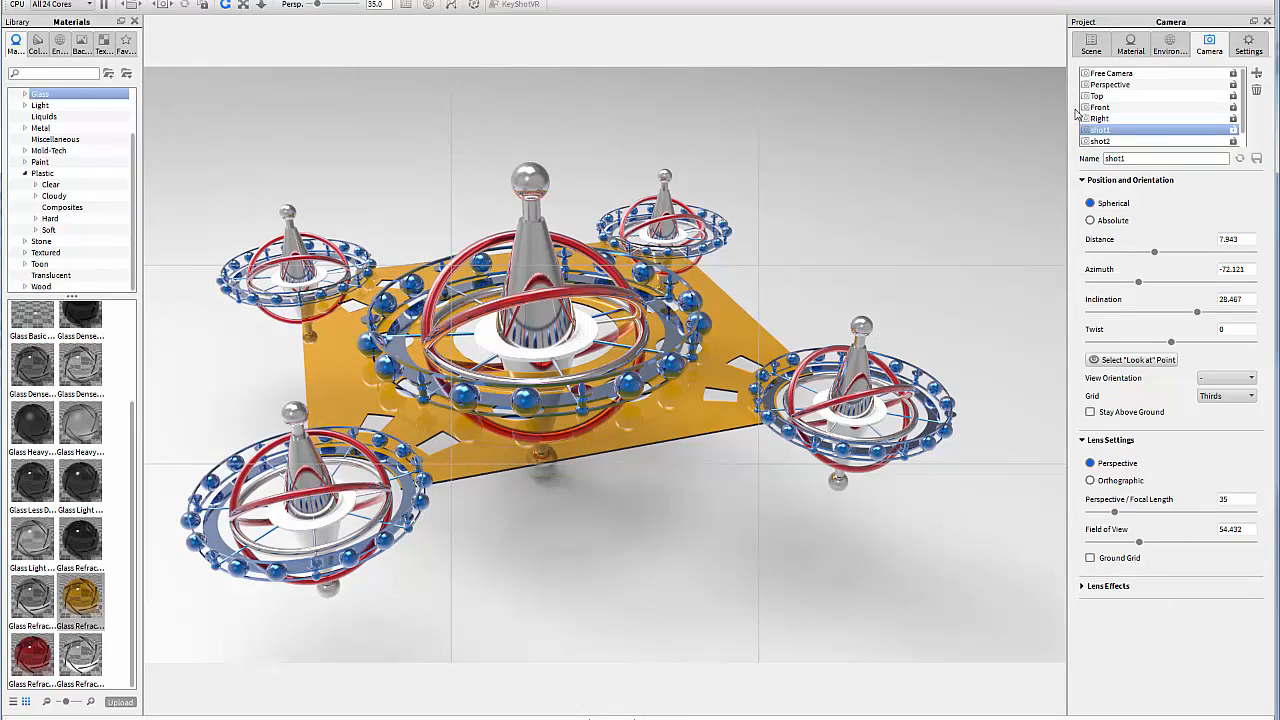
# - Assign the white hard rough plastic material to the entire CASTLE_DEMO_01b model
pyautogui.click(1097, 50)
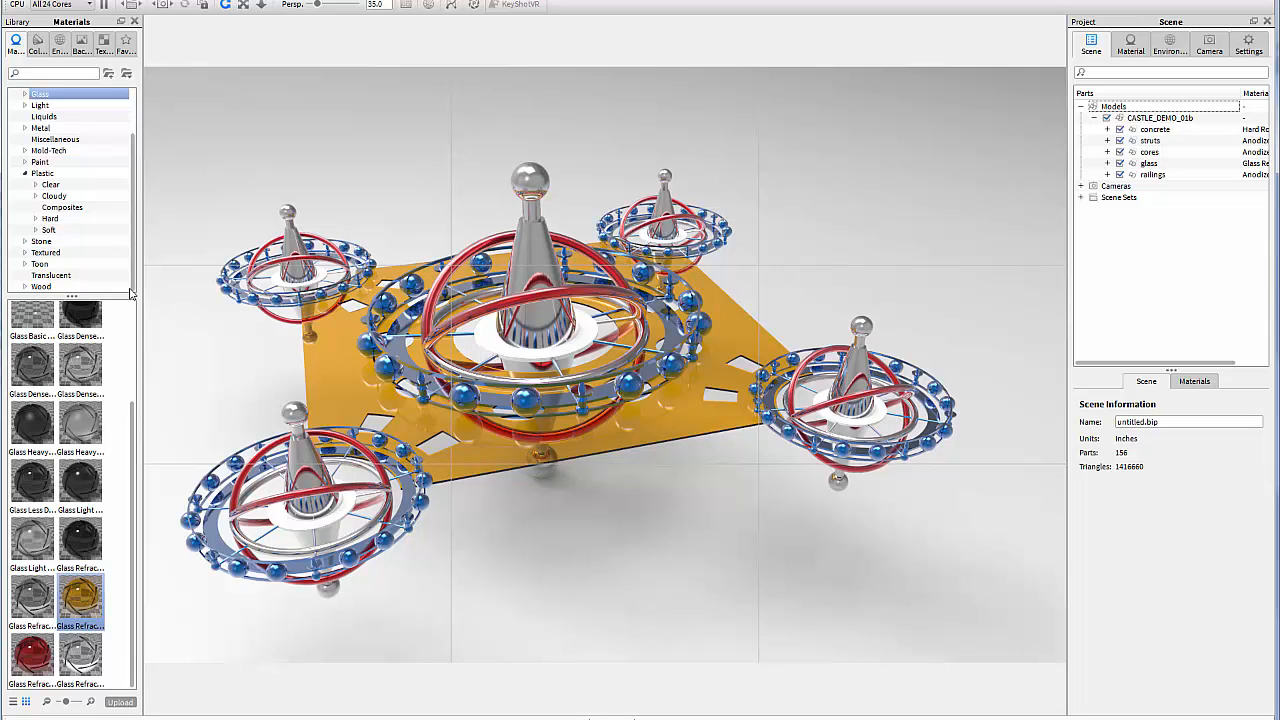
pyautogui.click(70, 174)
pyautogui.scroll(-2, 131, 368)
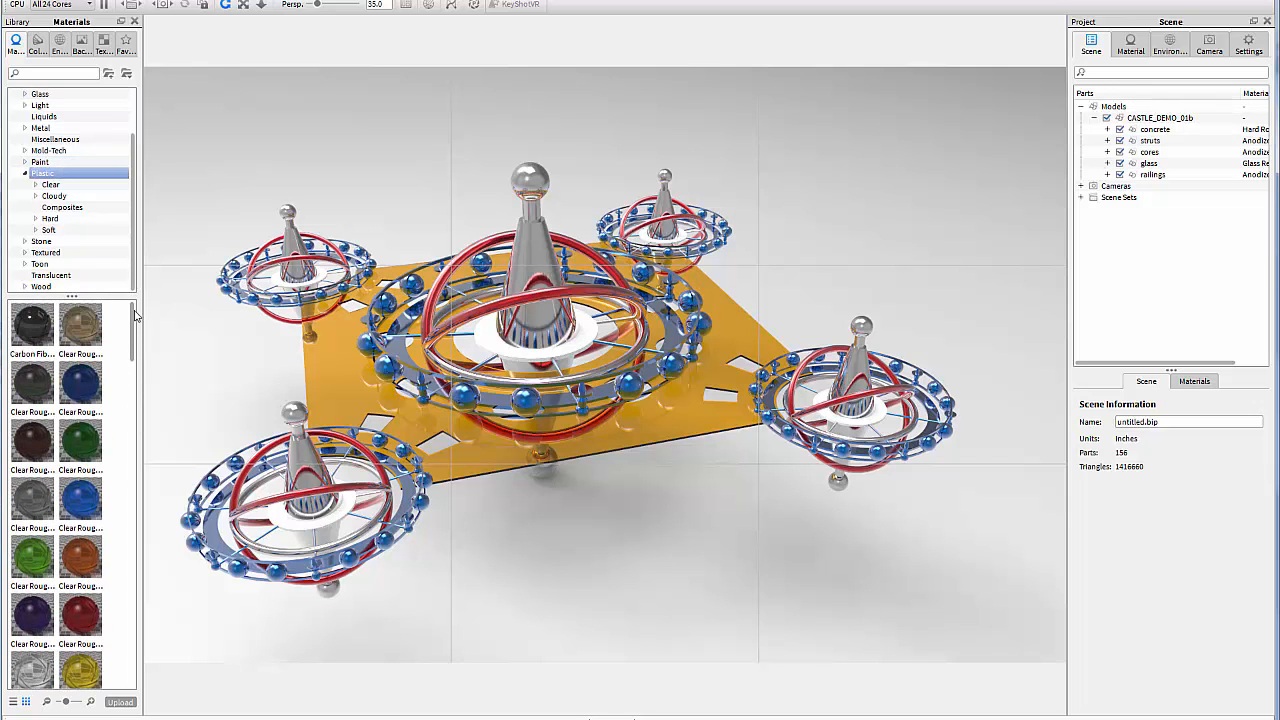
pyautogui.scroll(2, 137, 368)
pyautogui.click(36, 219)
pyautogui.click(48, 219)
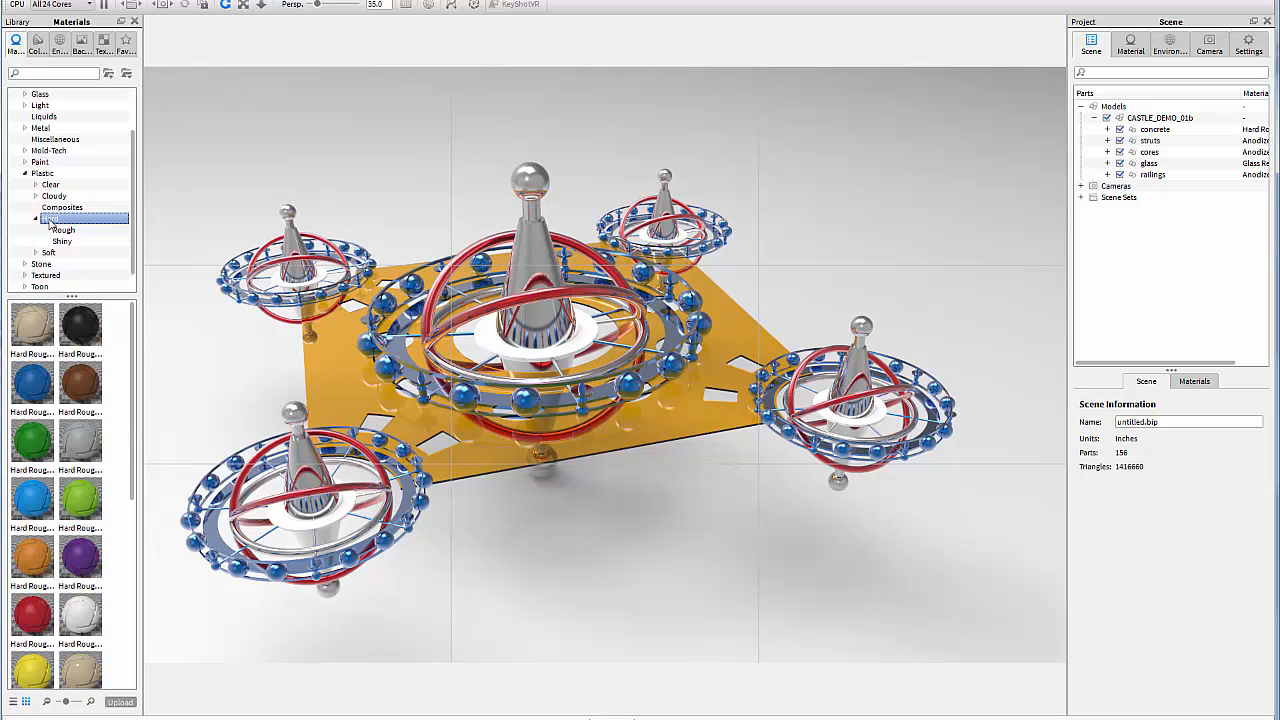
pyautogui.click(62, 230)
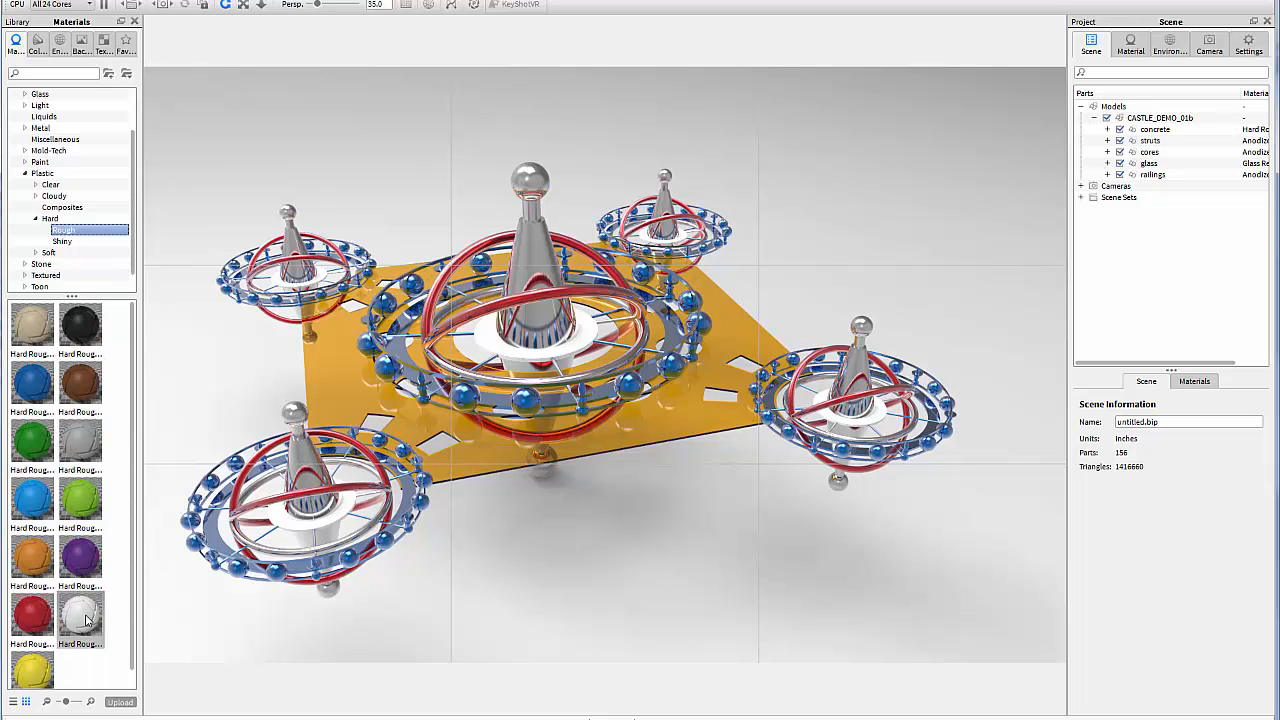
pyautogui.moveTo(86, 620)
pyautogui.moveTo(86, 620); pyautogui.dragTo(1170, 120)
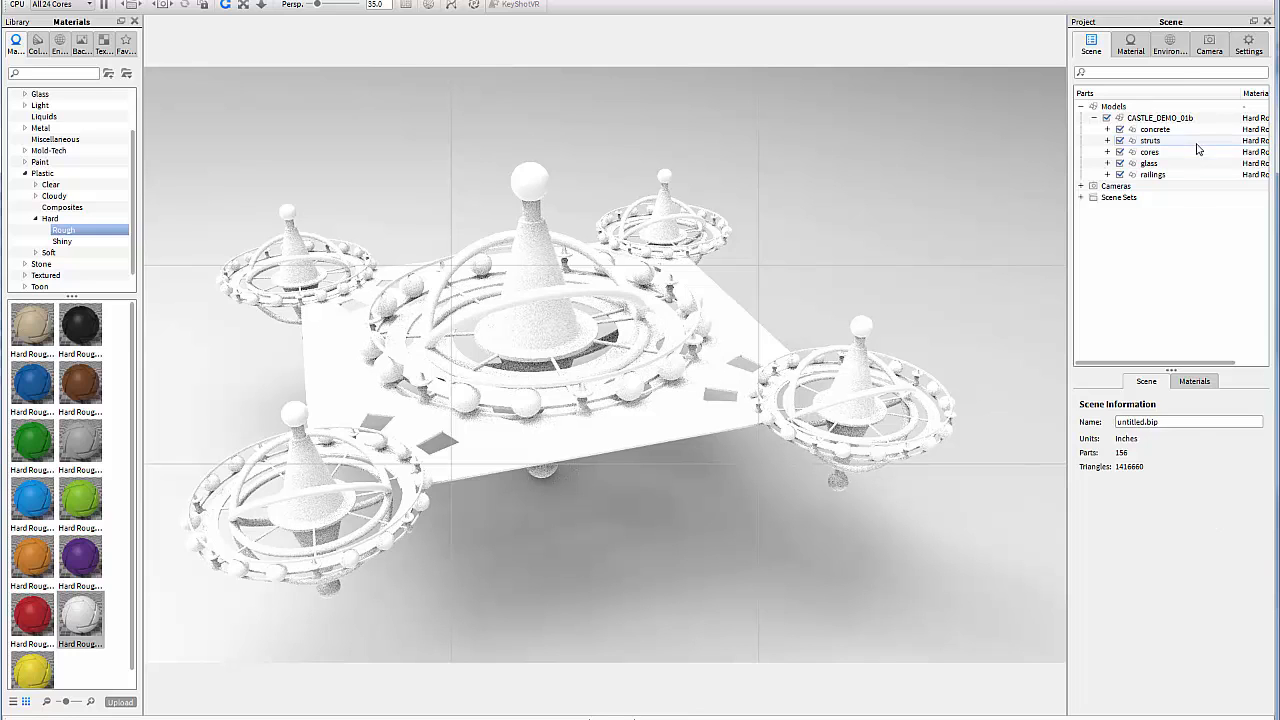
# - Turn on ground reflections and raise the lighting environment's contrast to about 1.098
pyautogui.click(1172, 47)
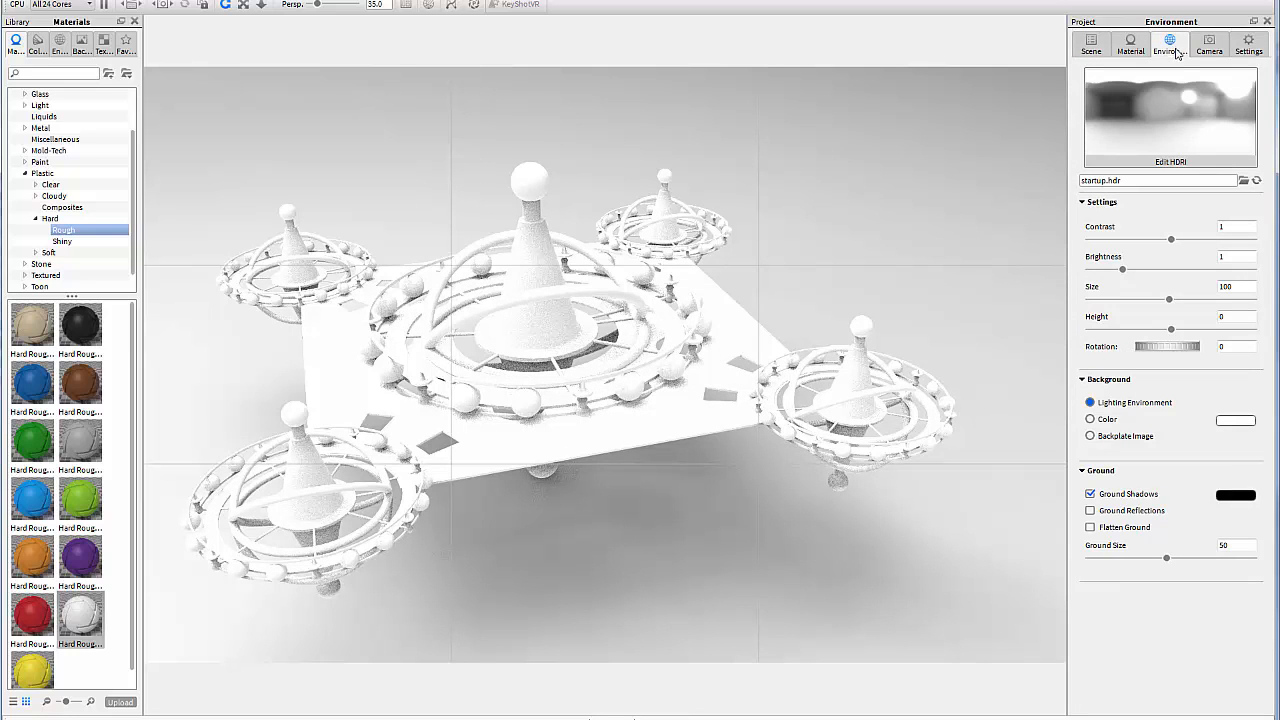
pyautogui.click(1091, 511)
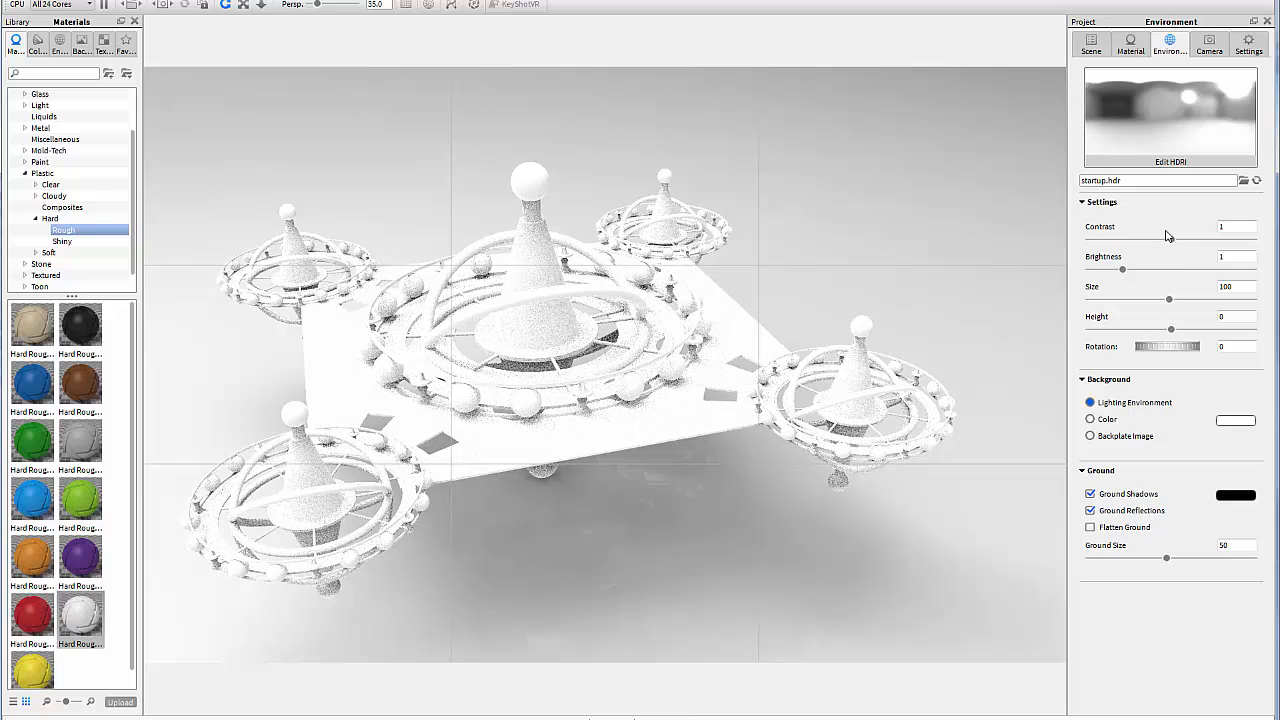
pyautogui.moveTo(1172, 243); pyautogui.dragTo(1180, 244)
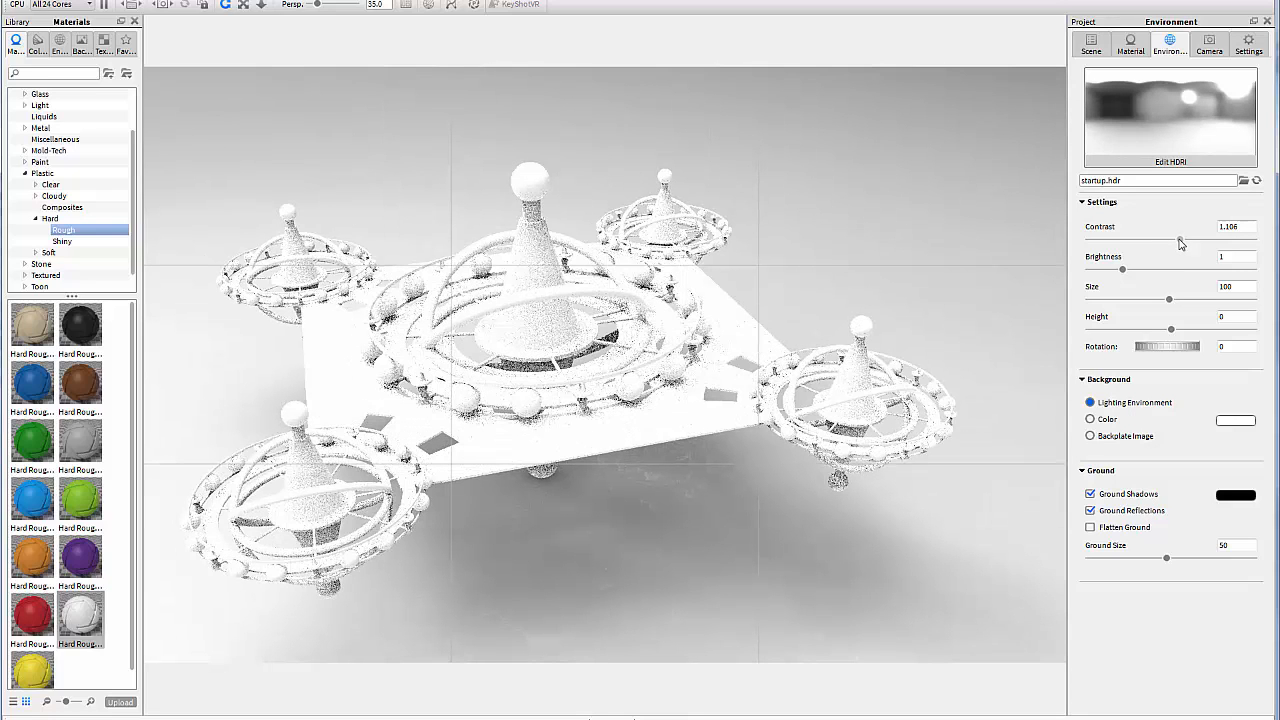
pyautogui.moveTo(1180, 244); pyautogui.dragTo(1179, 244)
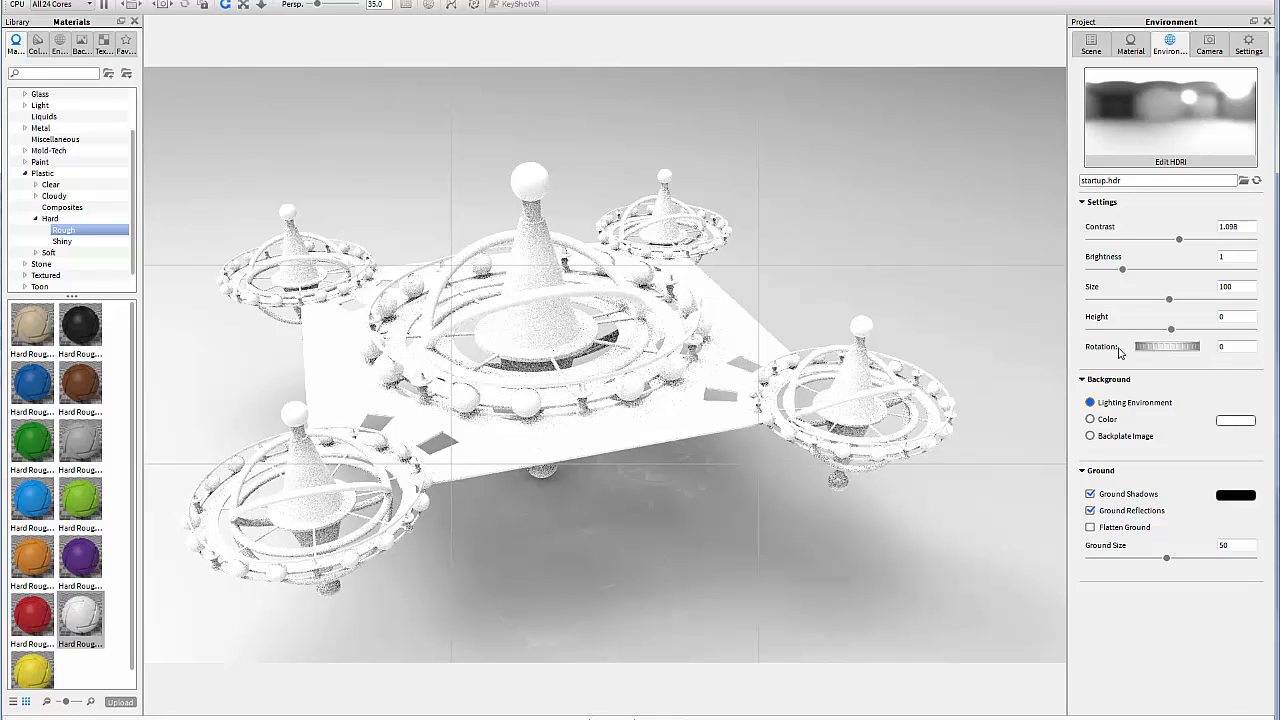
# - Enable global and ground illumination, and set shadow quality to about 1.852 and ray bounces to 12
pyautogui.click(1247, 55)
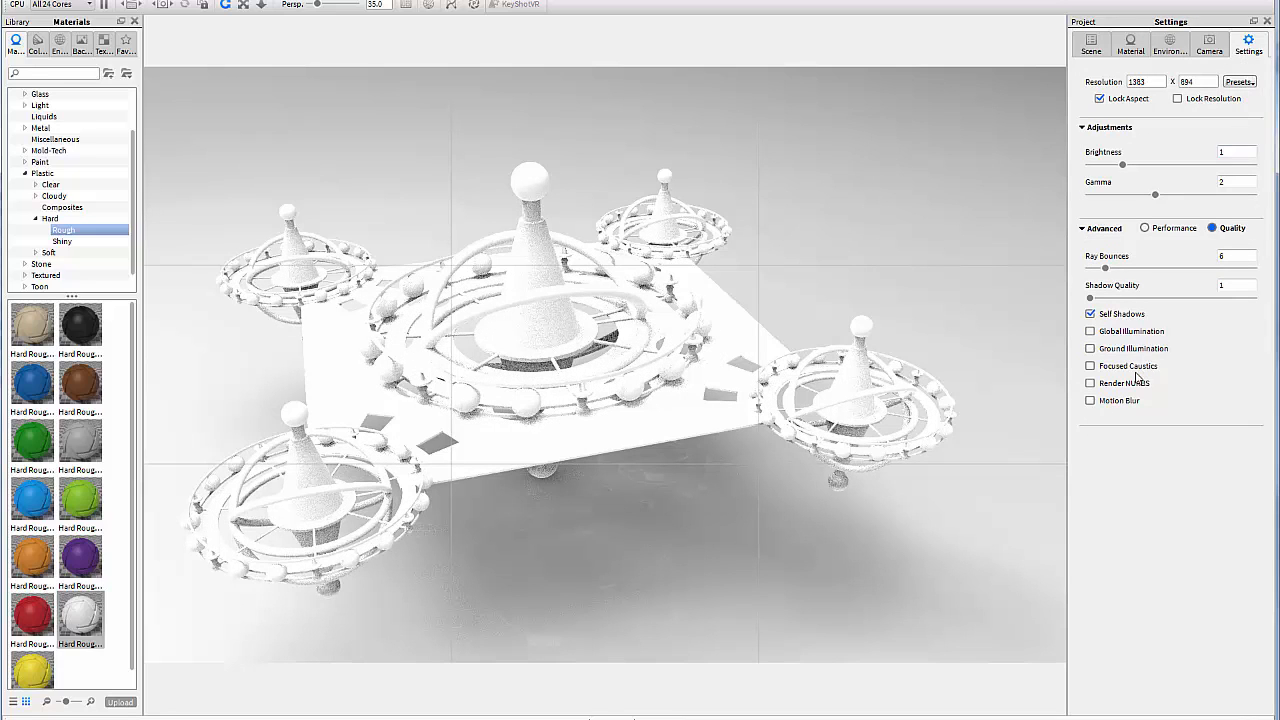
pyautogui.click(1090, 331)
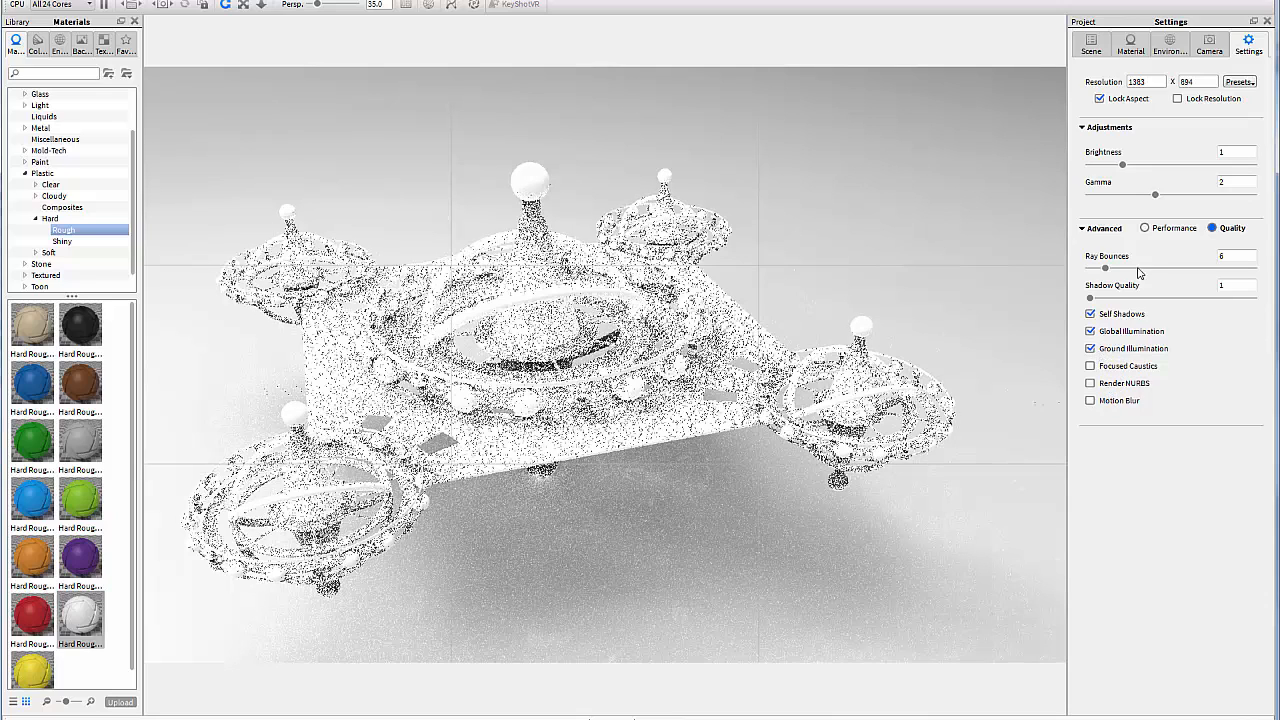
pyautogui.moveTo(1091, 298); pyautogui.dragTo(1128, 303)
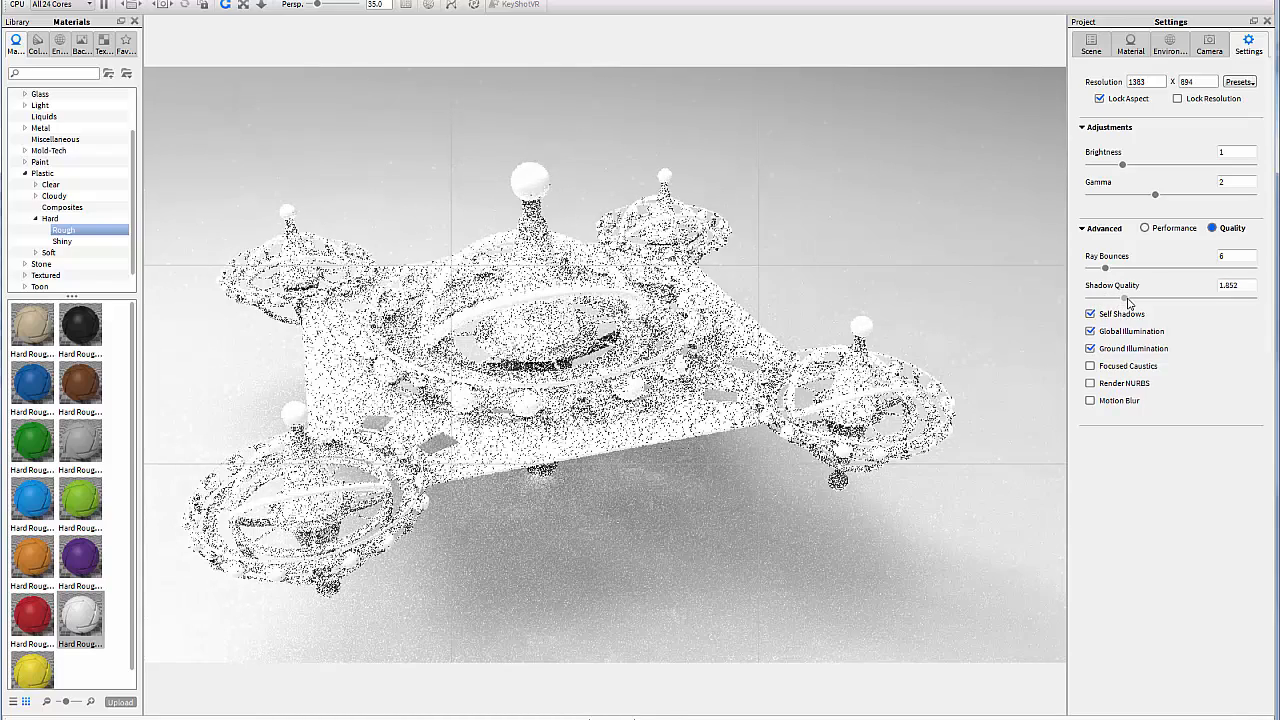
pyautogui.click(1120, 269)
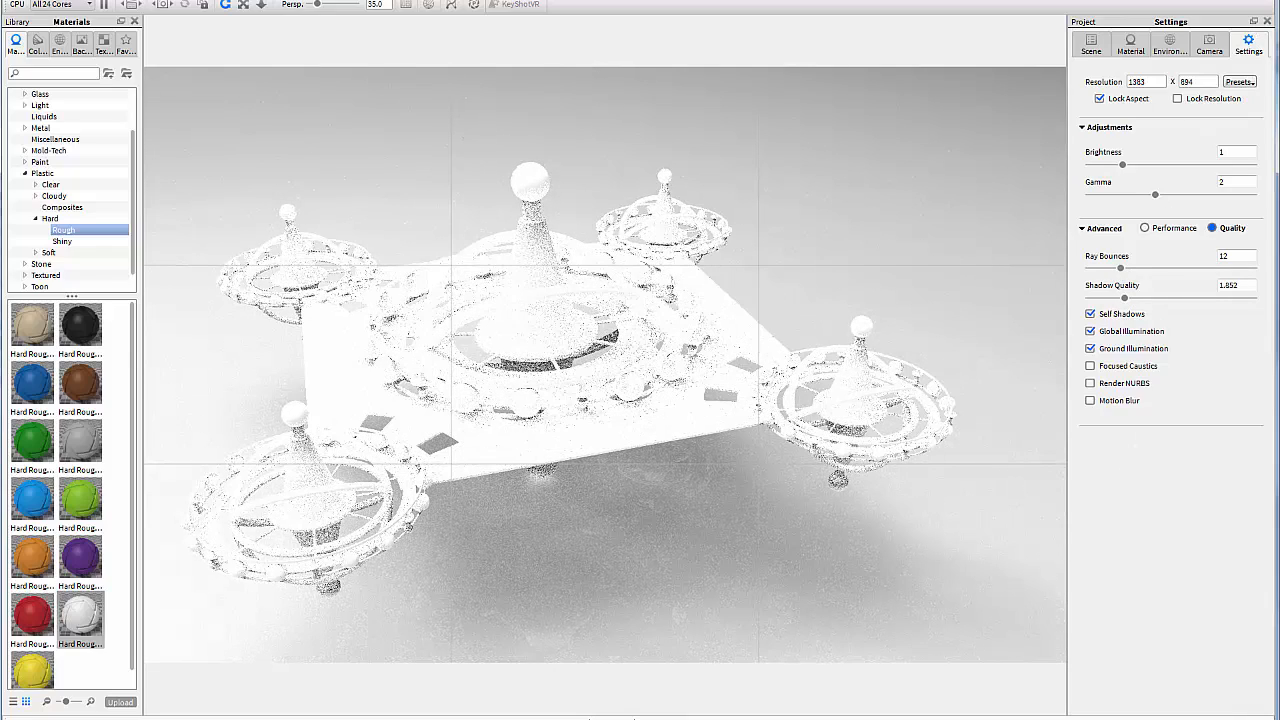
# - Lower the lighting environment's contrast to about 0.91 and start rendering the all-white castle from shot1
pyautogui.click(1170, 45)
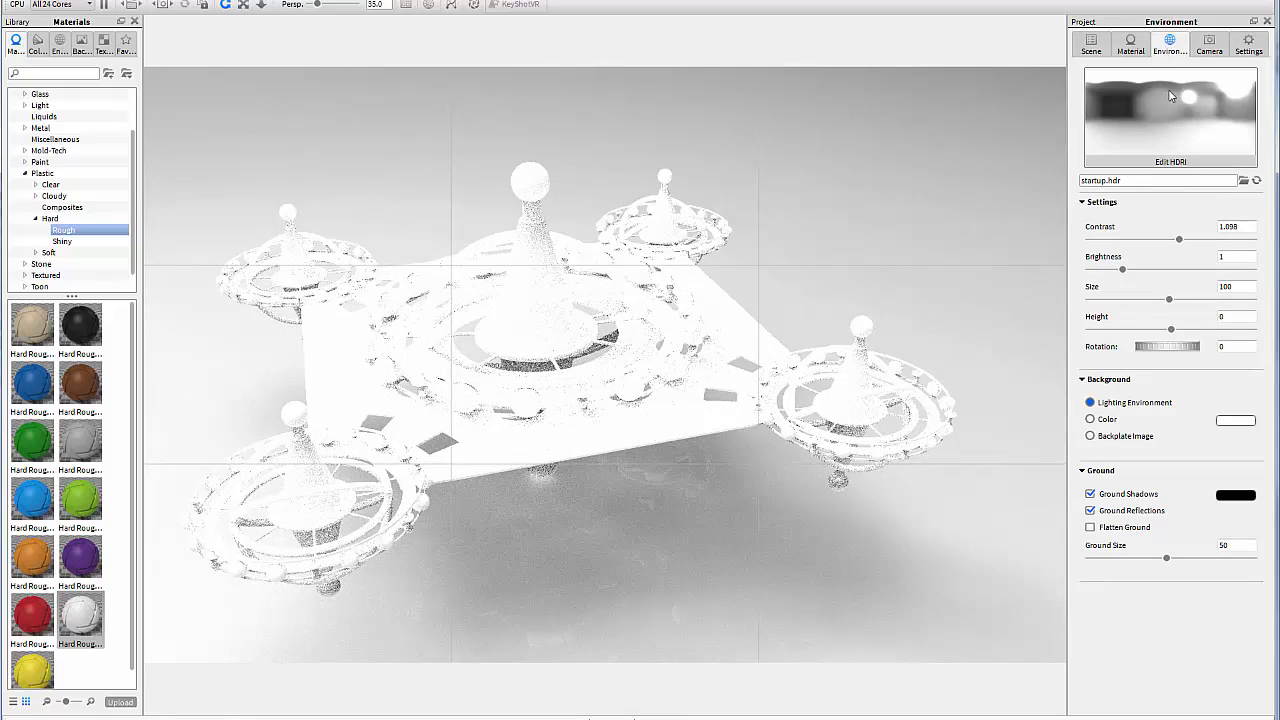
pyautogui.moveTo(1179, 239); pyautogui.dragTo(1164, 243)
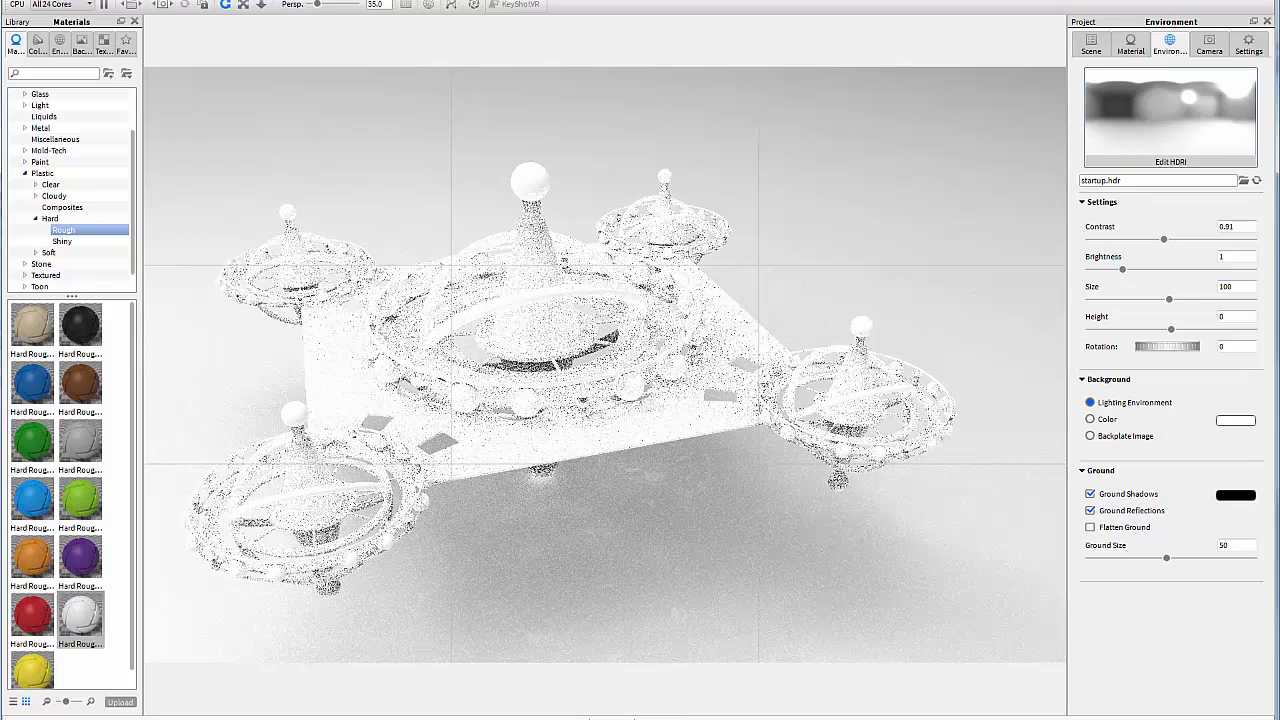
pyautogui.hotkey('ctrl', 'p')
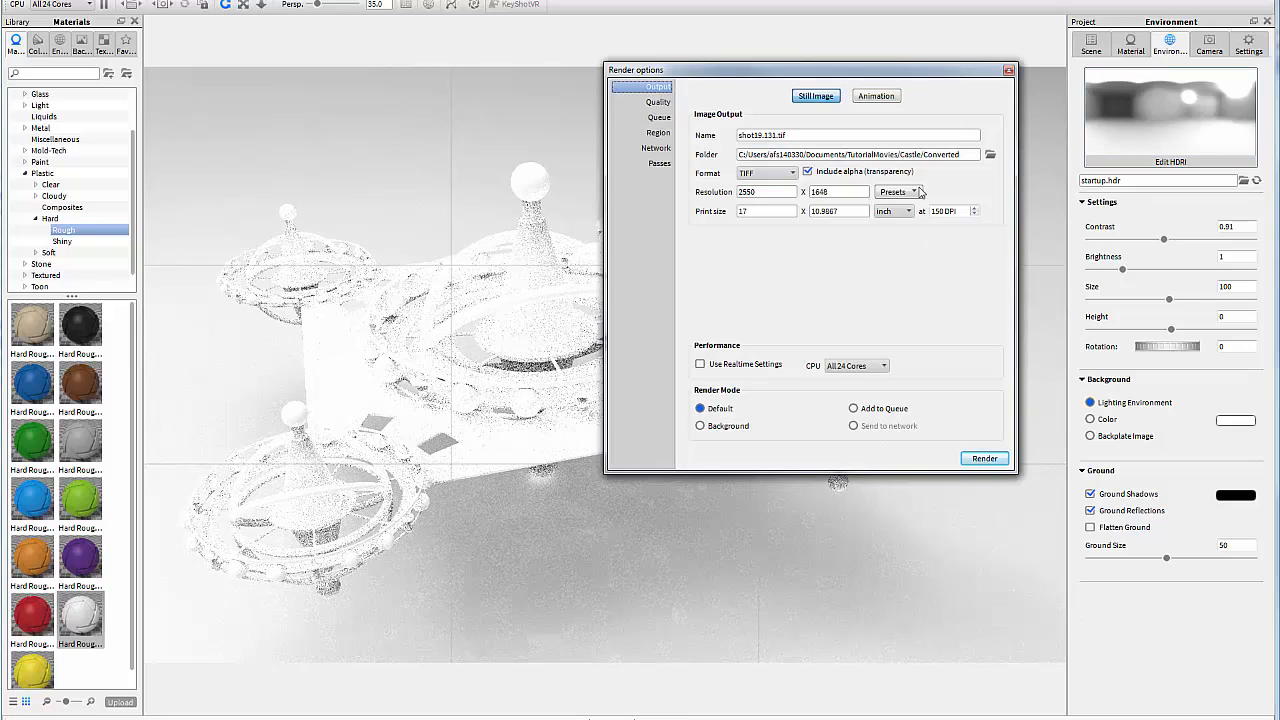
pyautogui.click(985, 459)
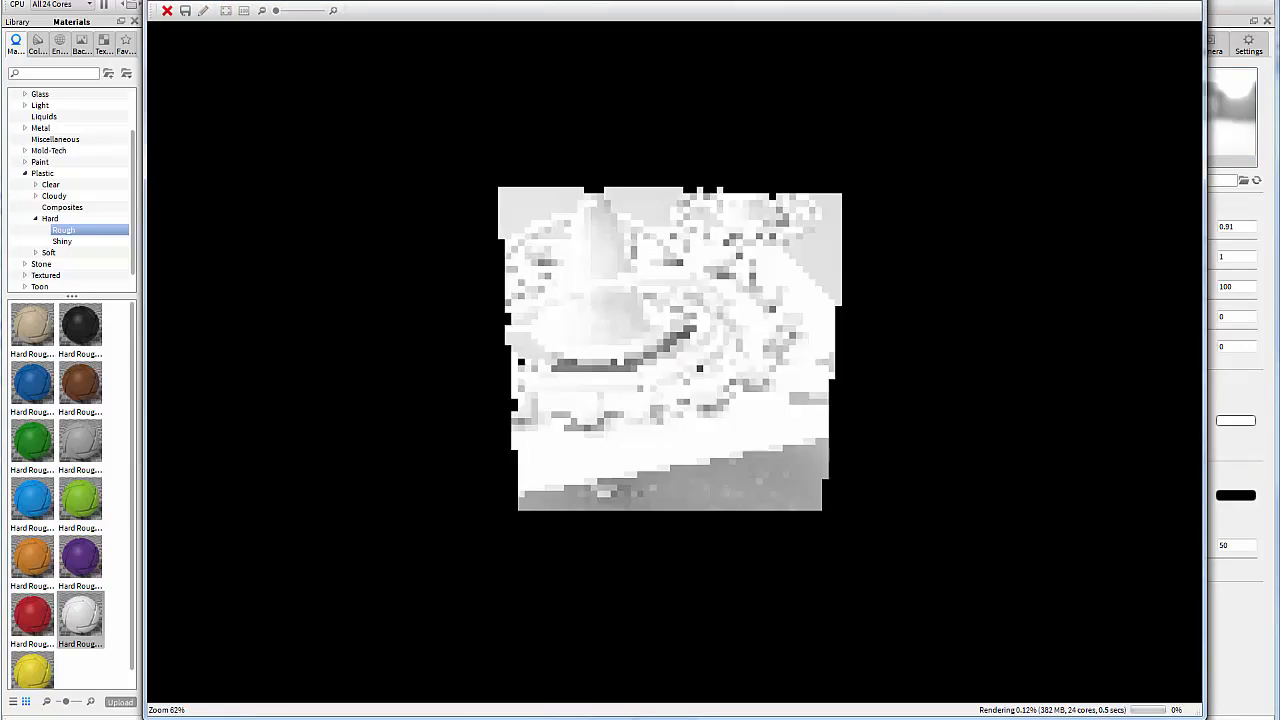